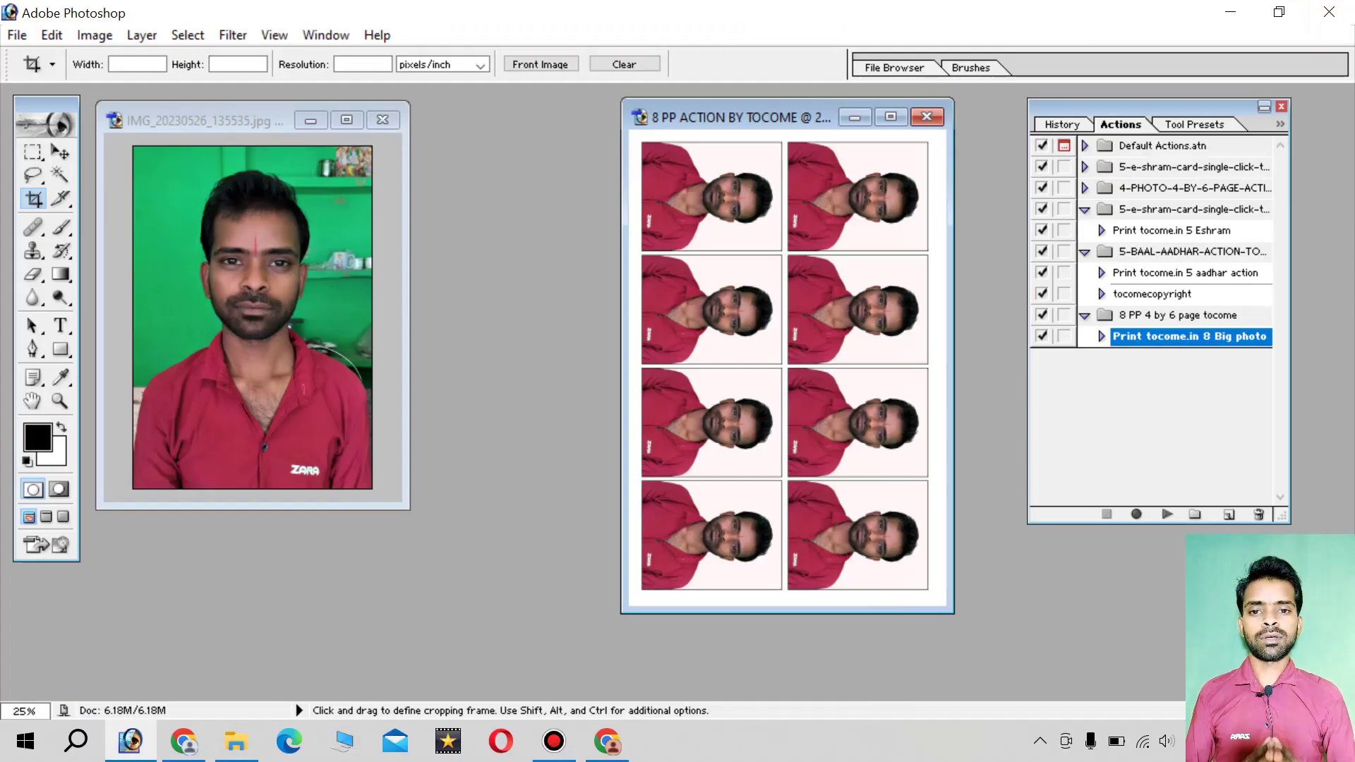
- Maximize the eight-photo sheet and zoom in and out to inspect it
left_click_drag(741, 117, 579, 119)
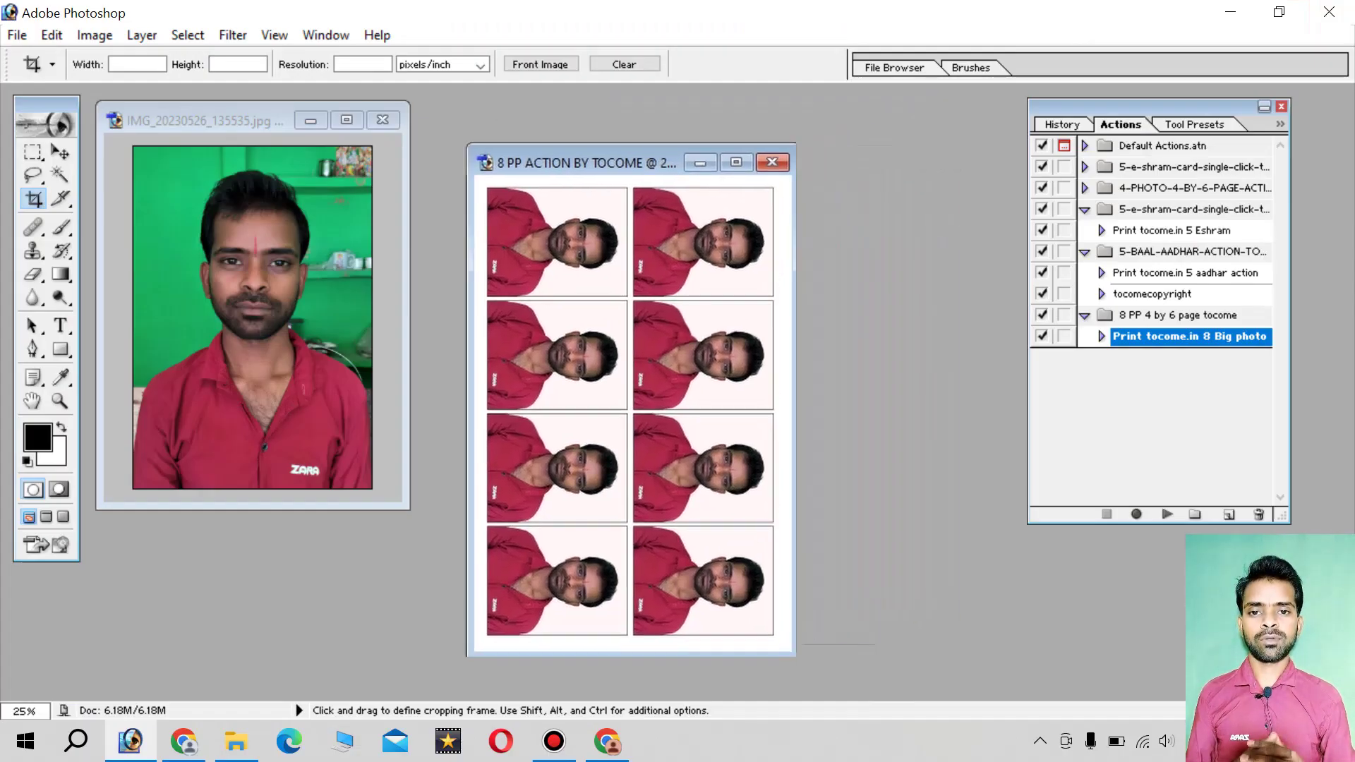
left_click(728, 118)
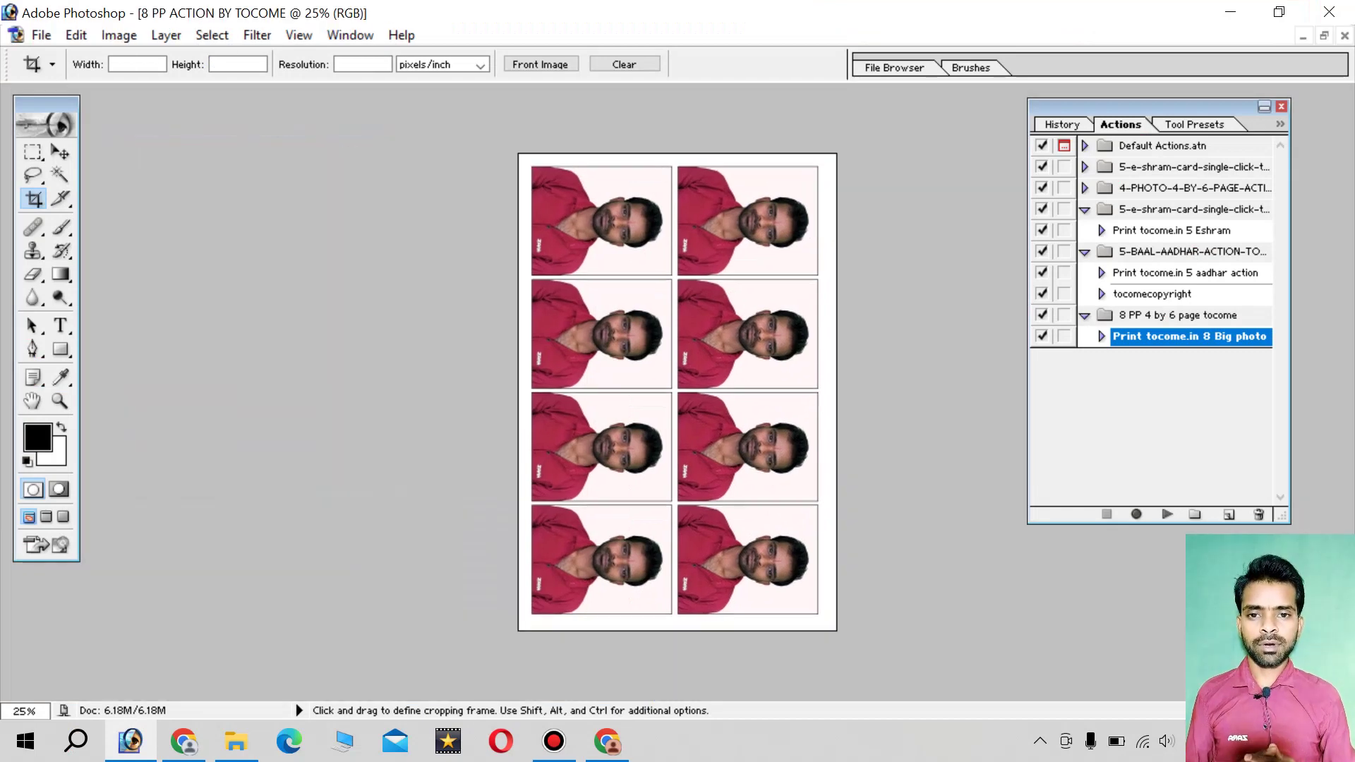
key("ctrl")
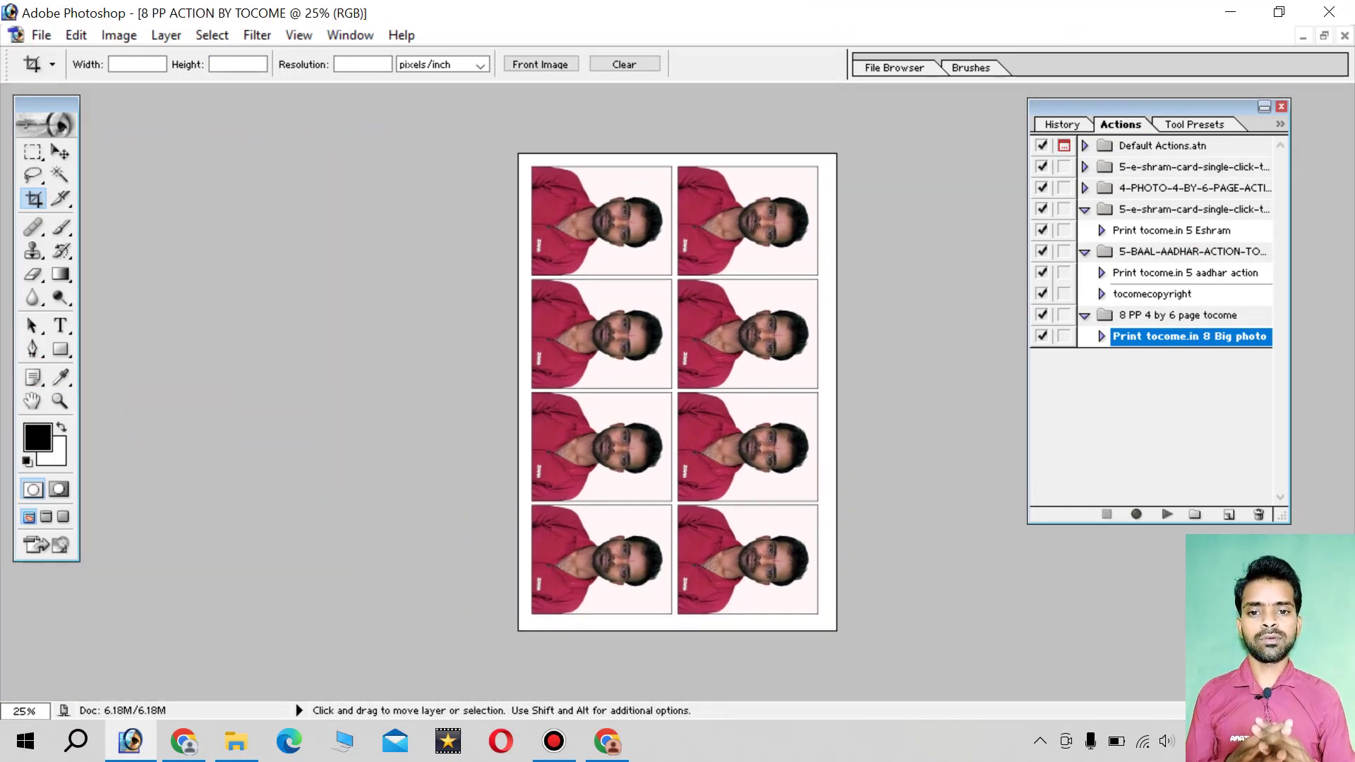
key("ctrl+plus")
key("ctrl+plus")
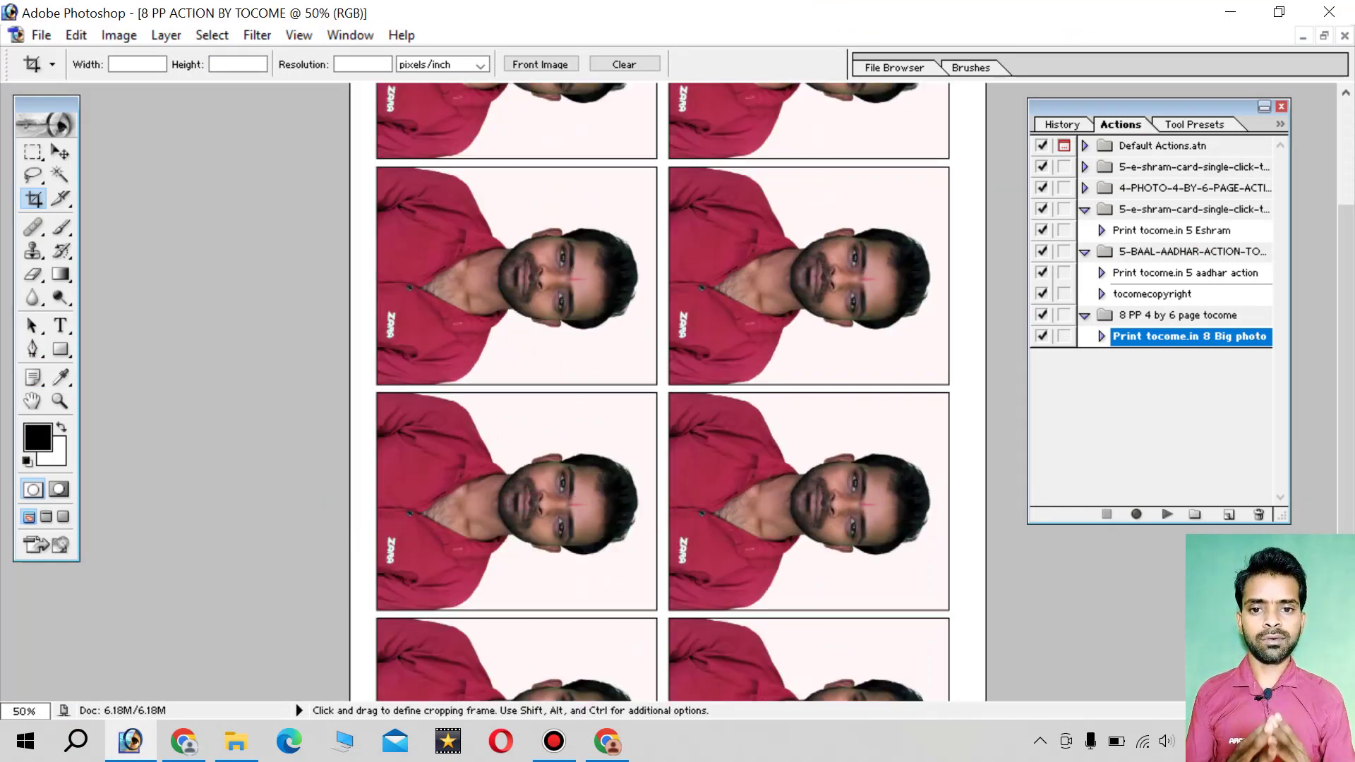
scroll(663, 392, "up", 2)
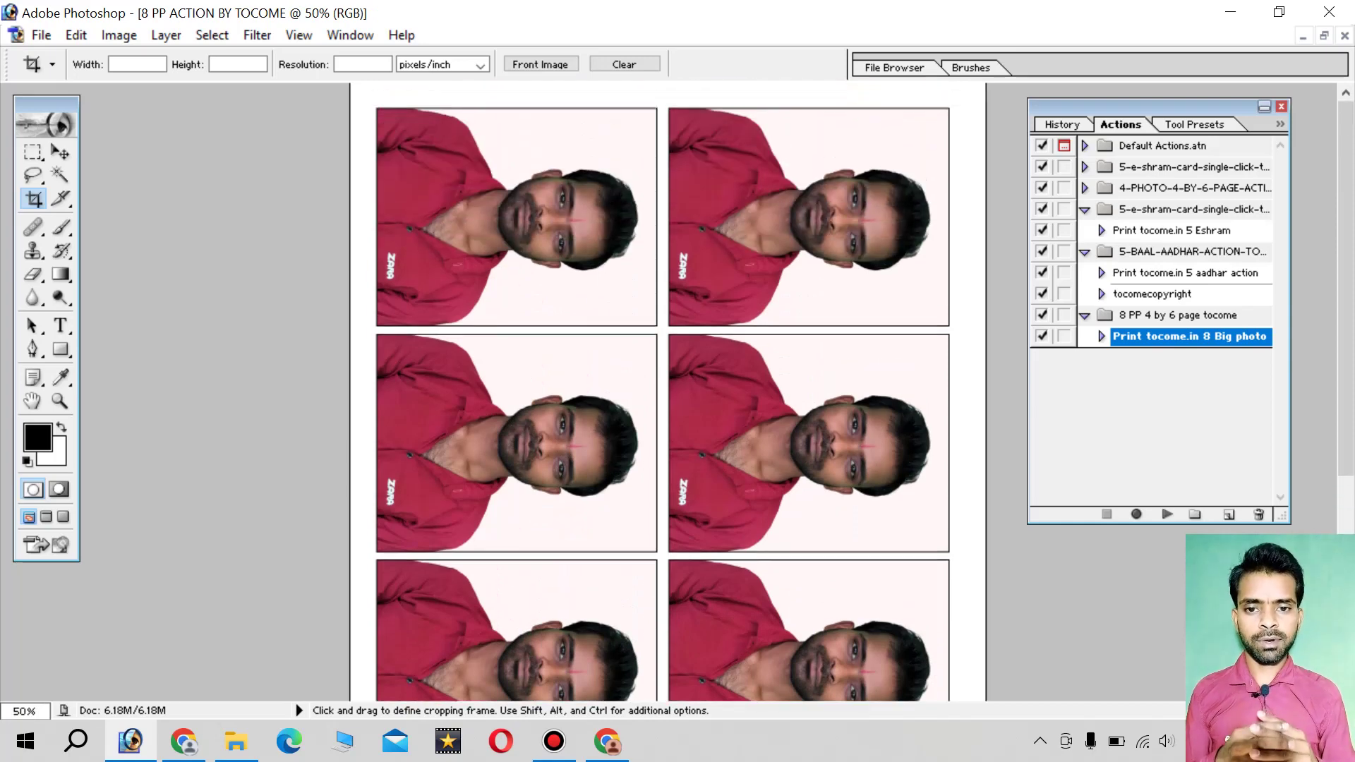
key("ctrl+minus")
key("ctrl+minus")
key("ctrl+minus")
key("ctrl+minus")
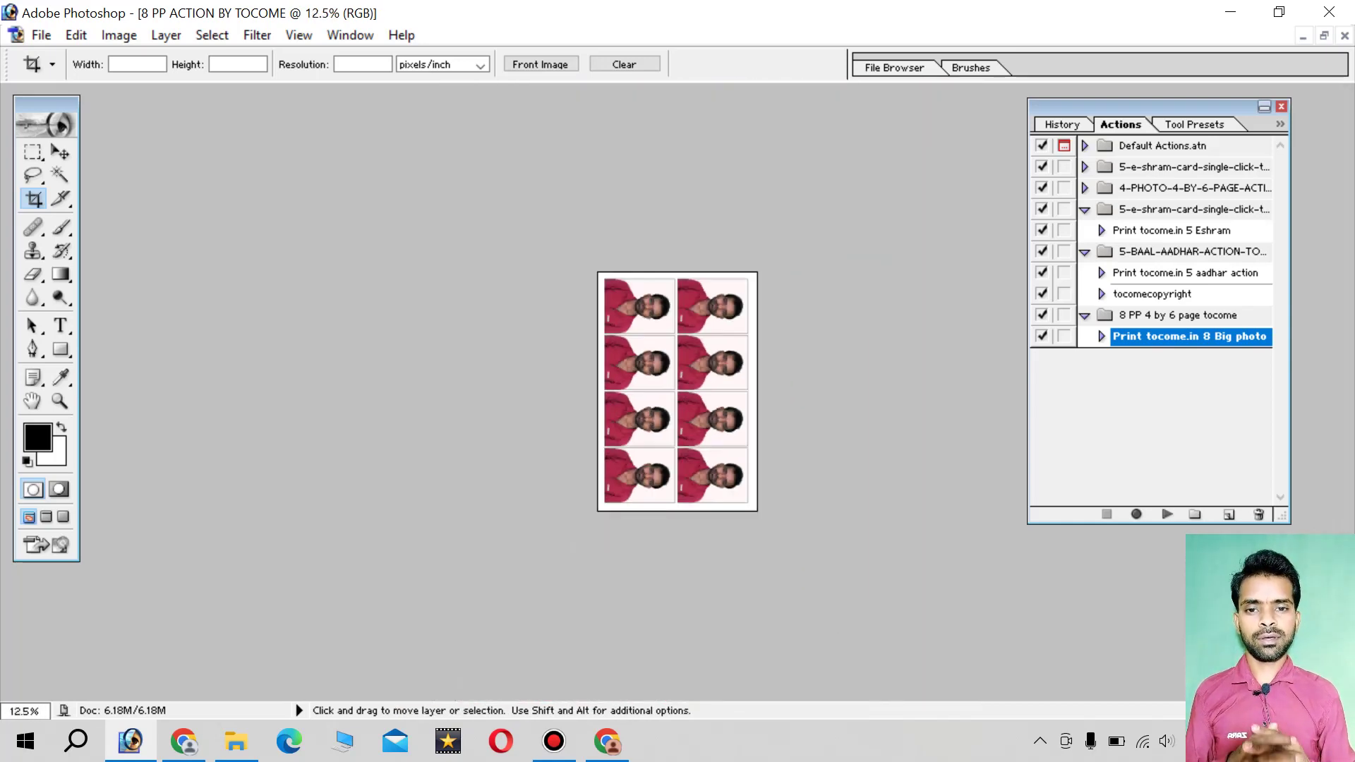
key("ctrl+0")
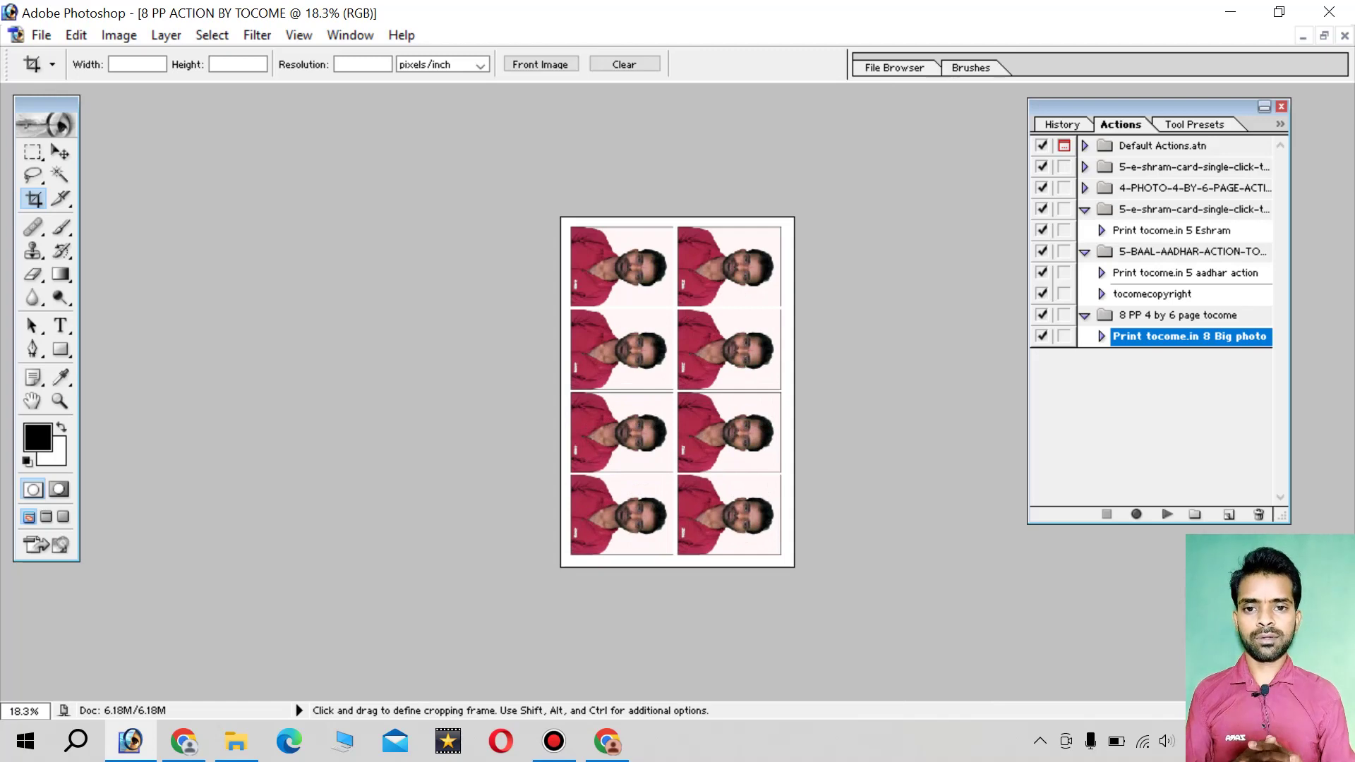
- Float the sheet again and arrange it beside the original photo window
left_click(1324, 36)
left_click_drag(578, 119, 639, 108)
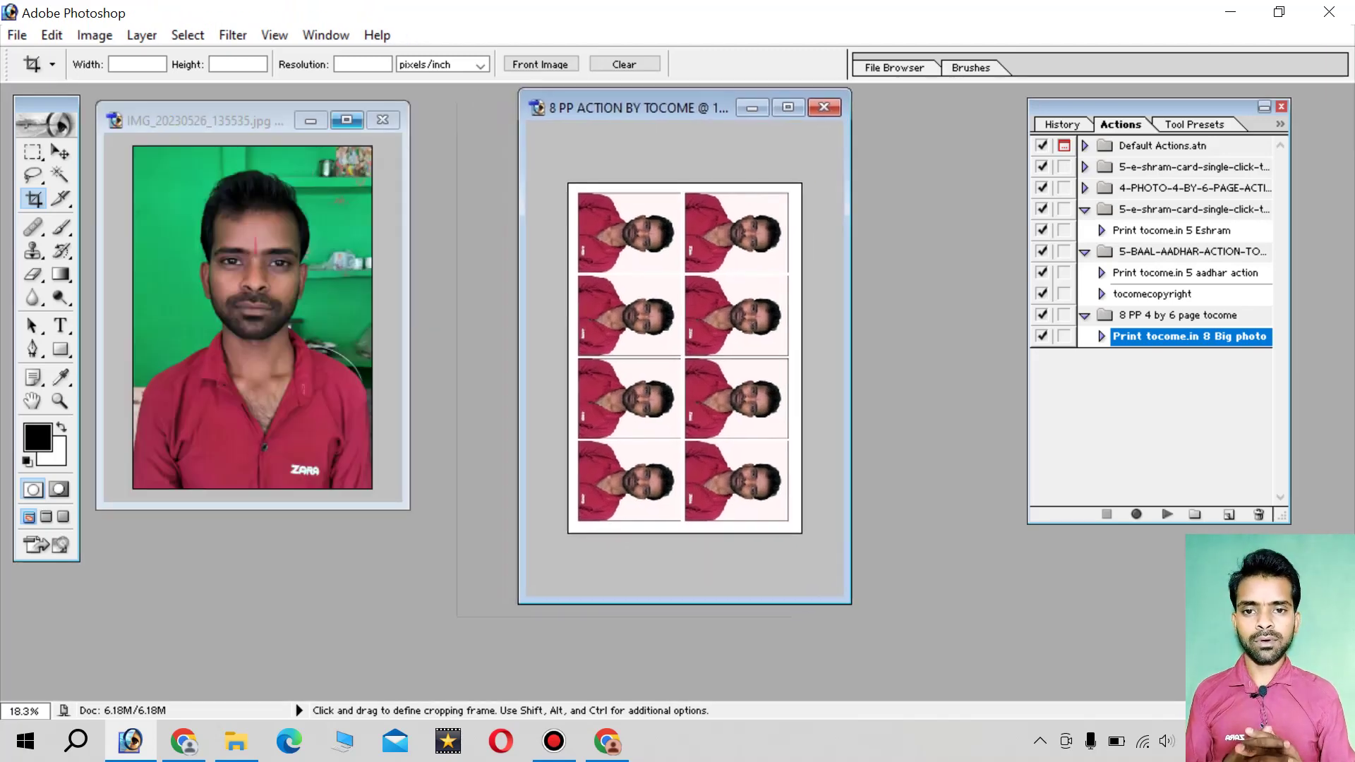
mouse_move(233, 120)
left_mouse_down()
mouse_move(247, 120)
mouse_move(267, 186)
left_mouse_up()
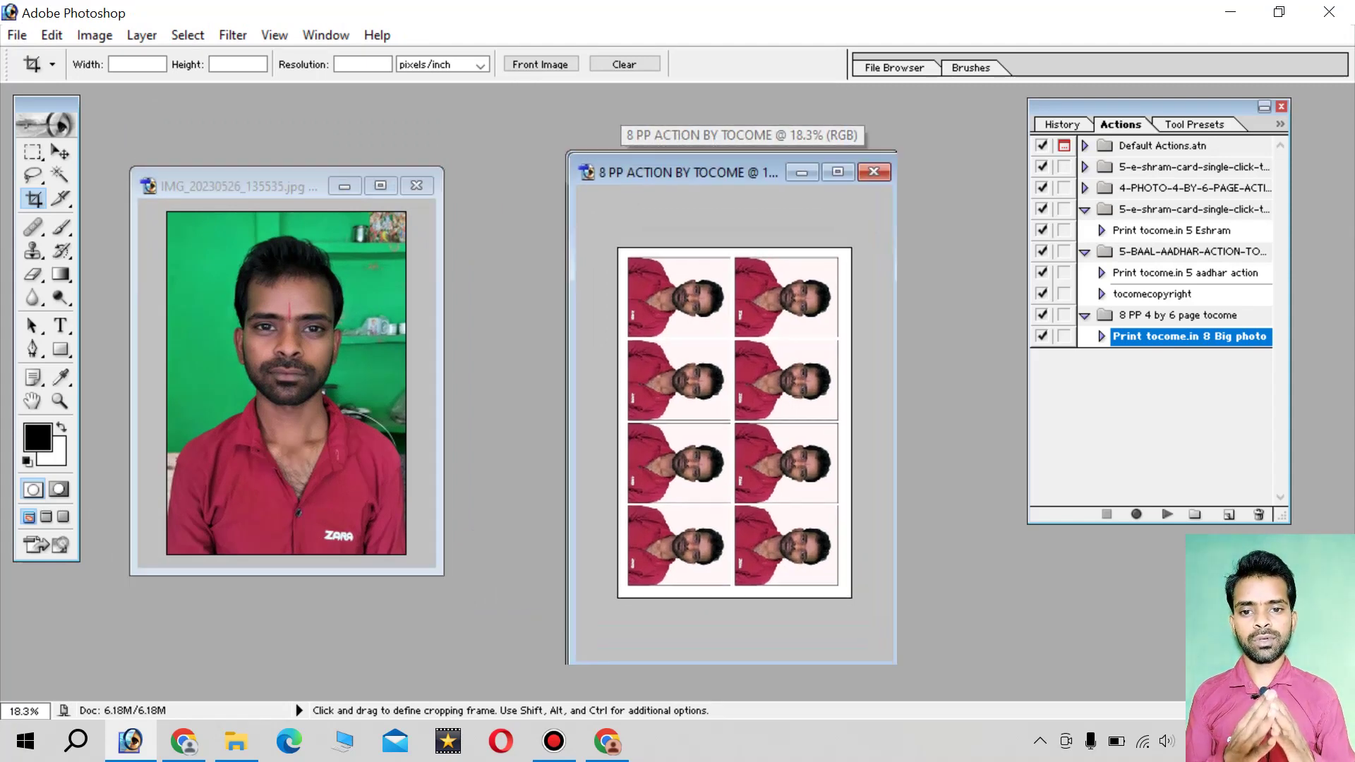
mouse_move(635, 107)
left_mouse_down()
mouse_move(683, 153)
mouse_move(656, 169)
left_mouse_up()
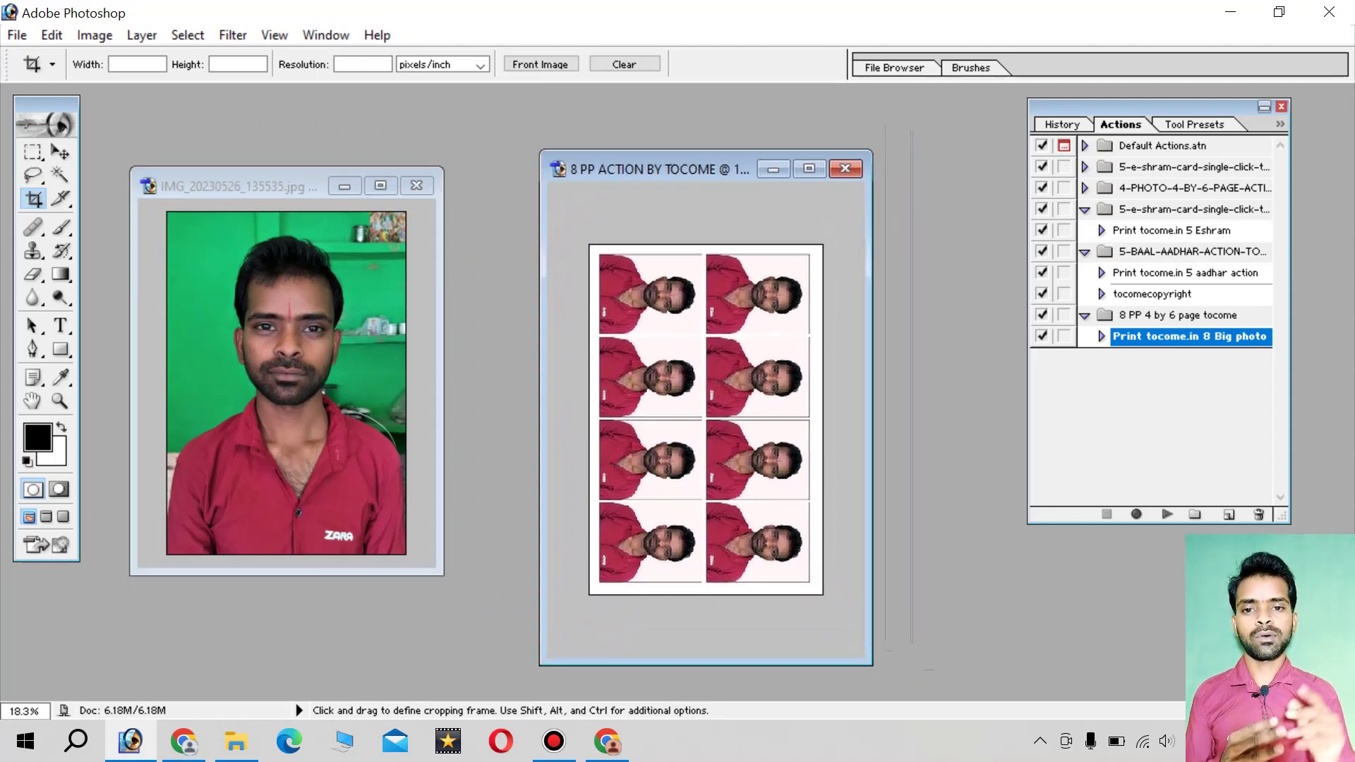
- Re-inspect the maximized sheet, then float it beside the original photo
left_click(809, 168)
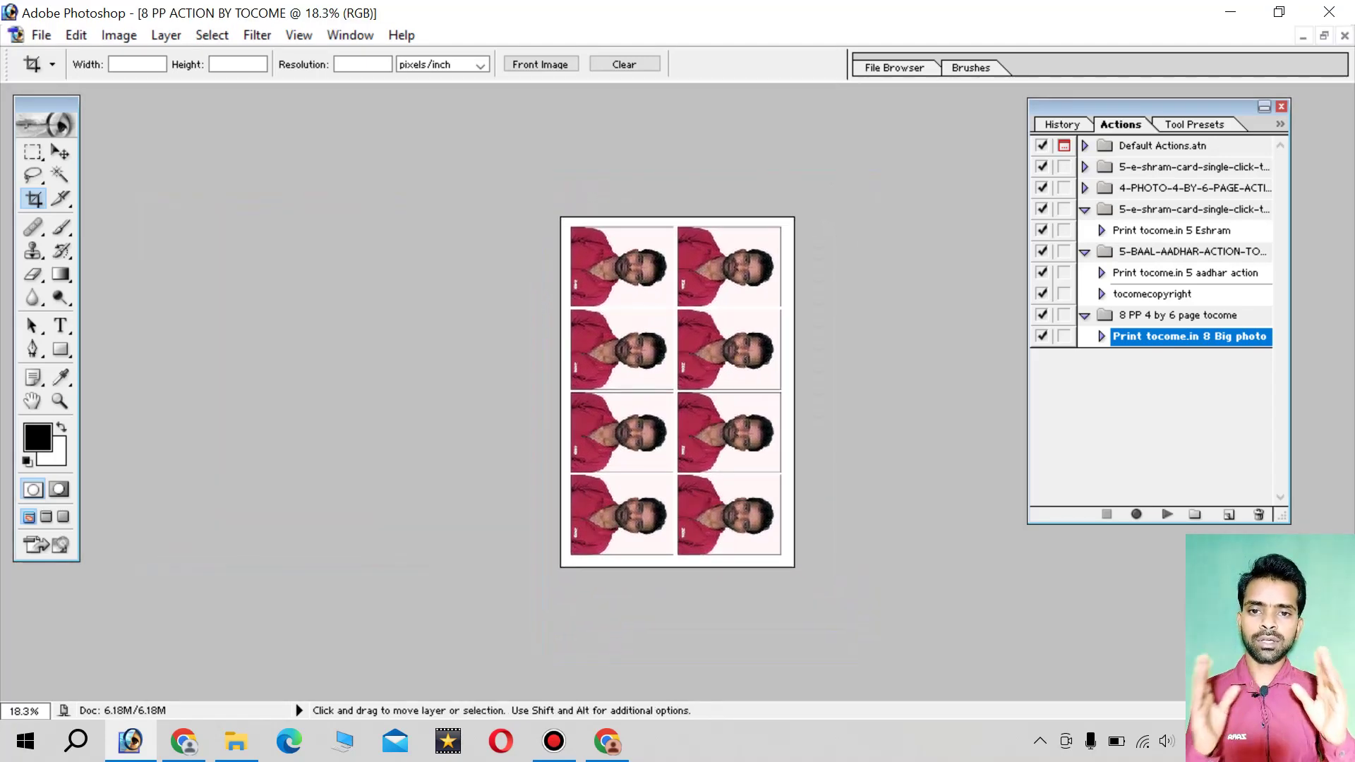
key("ctrl+plus")
key("ctrl+plus")
key("ctrl+plus")
key("ctrl+minus")
key("ctrl+minus")
key("ctrl+minus")
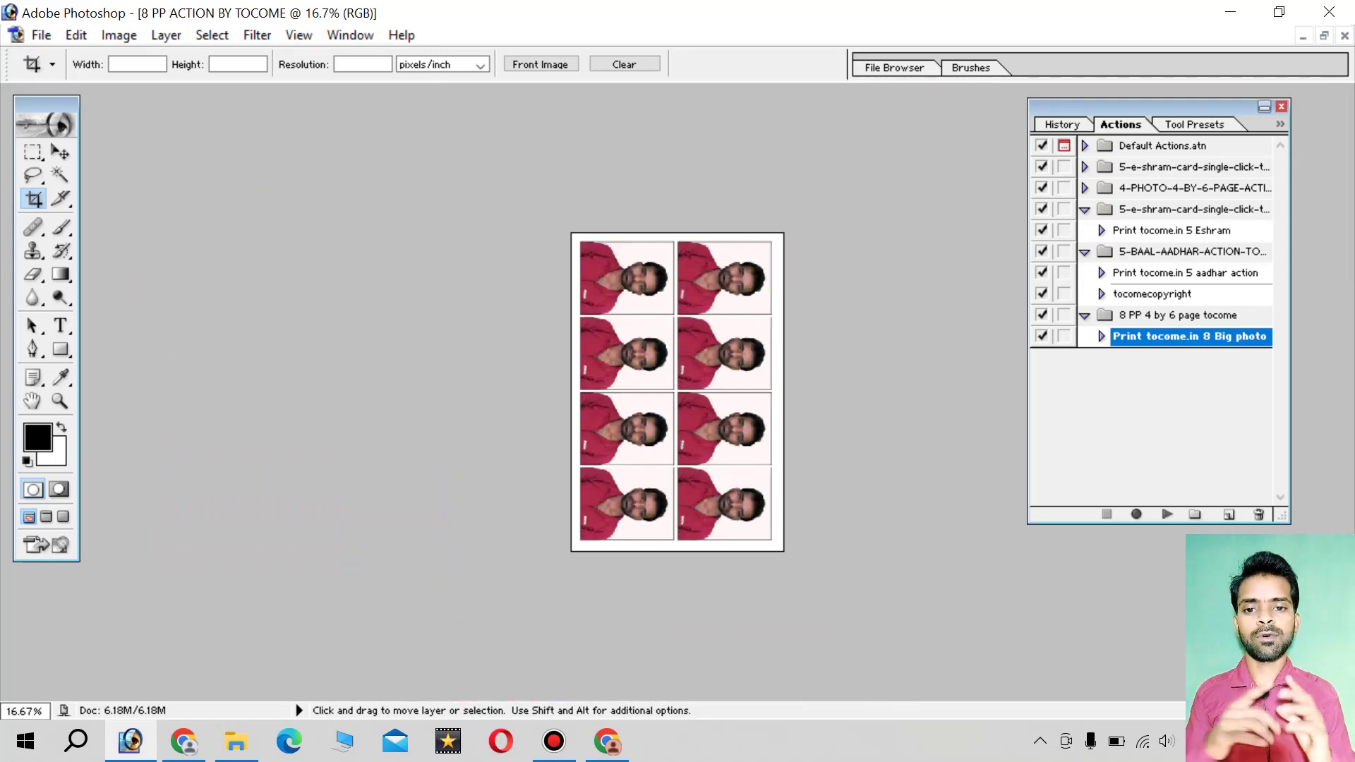
left_click(1324, 36)
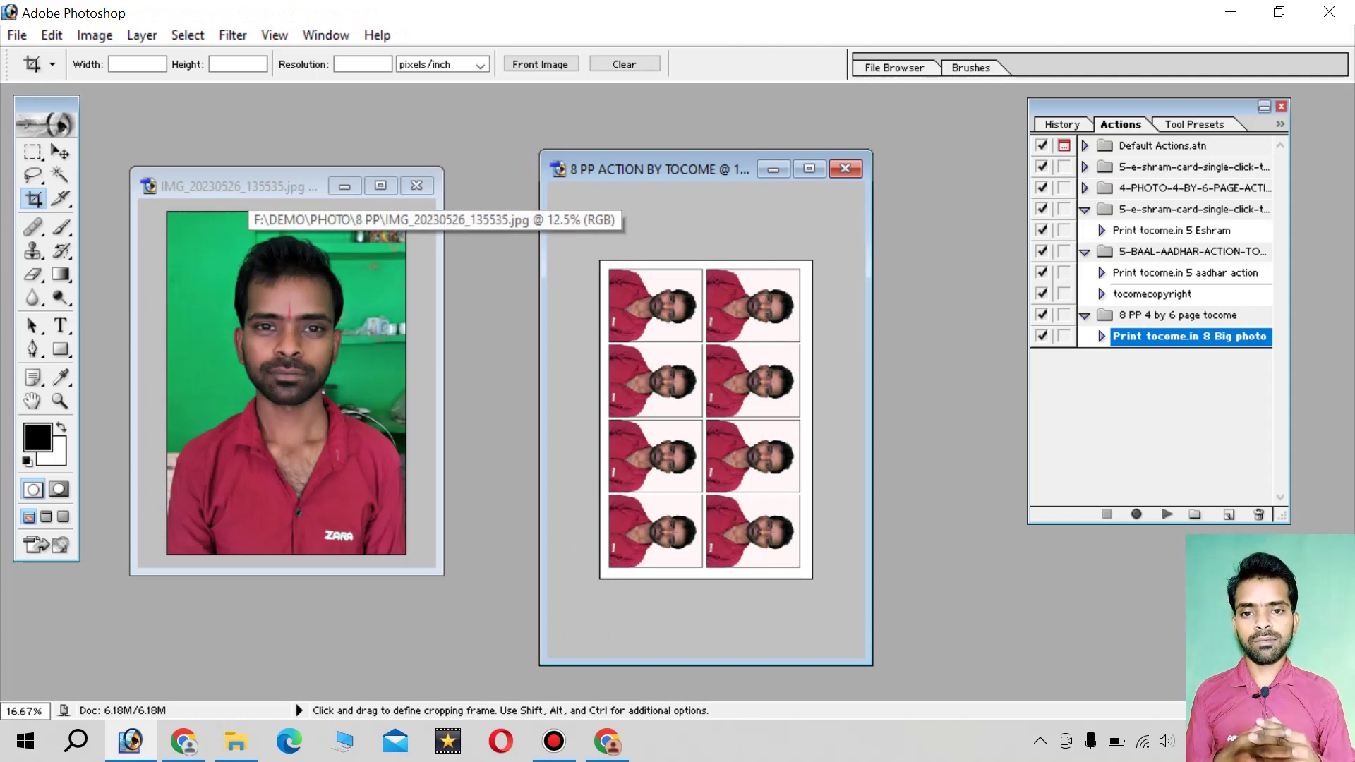
left_click(240, 186)
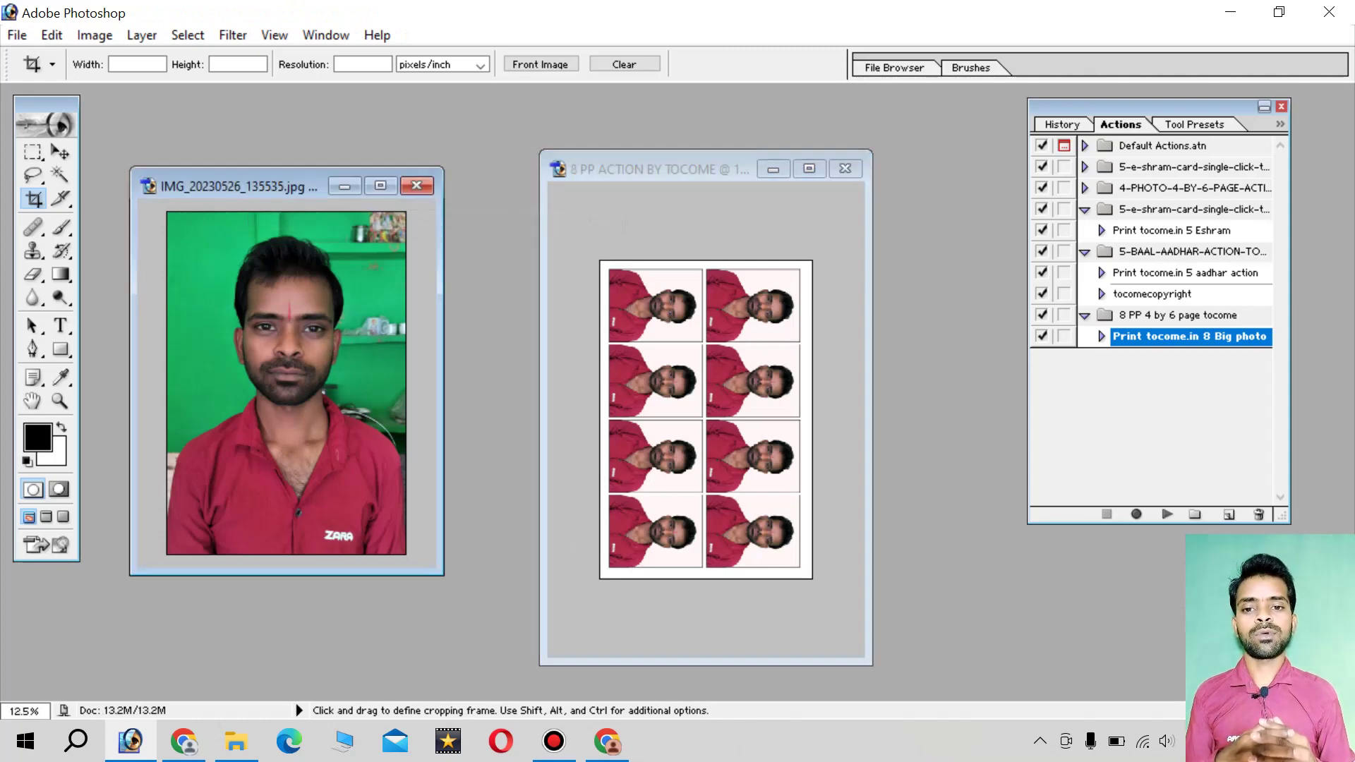
left_click(681, 170)
left_click_drag(681, 170, 657, 144)
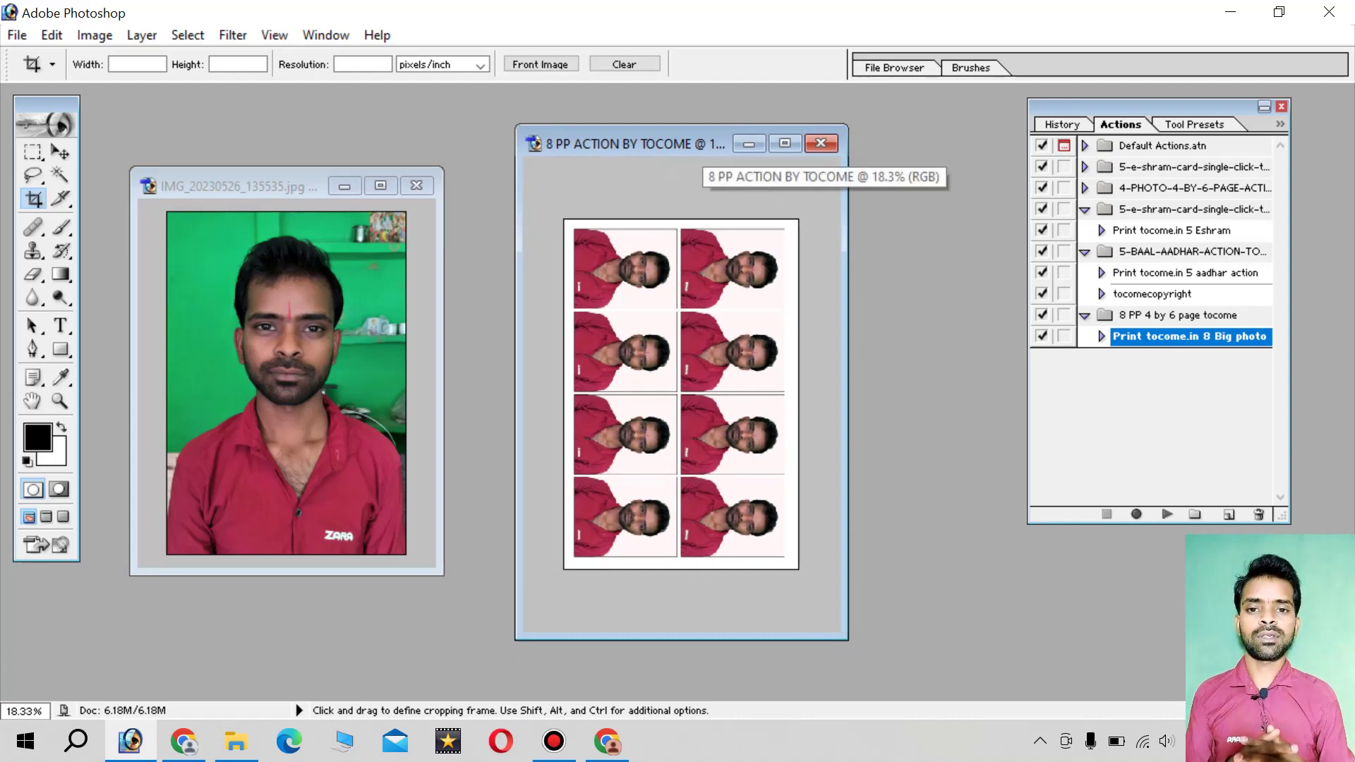
- Close the sheet without saving and fit the original photo to the workspace
left_click(821, 143)
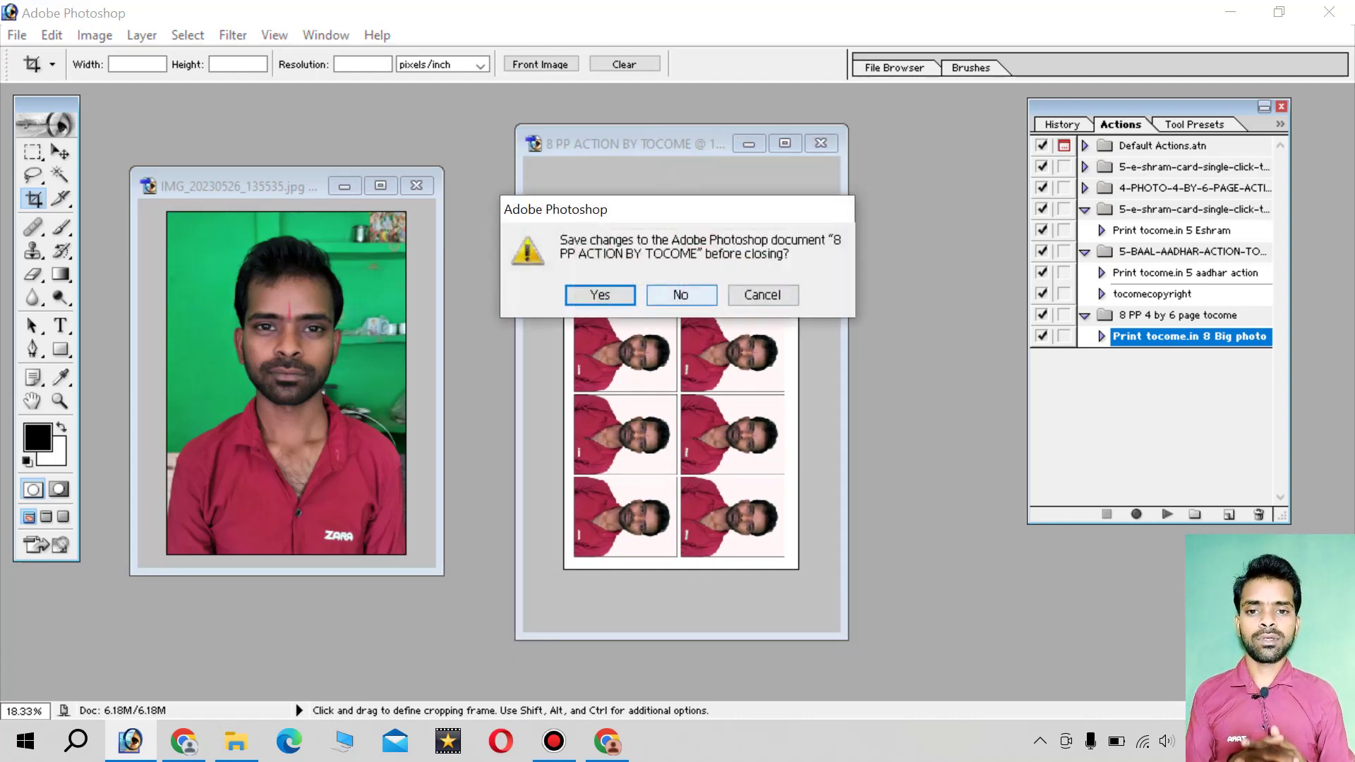
key("n")
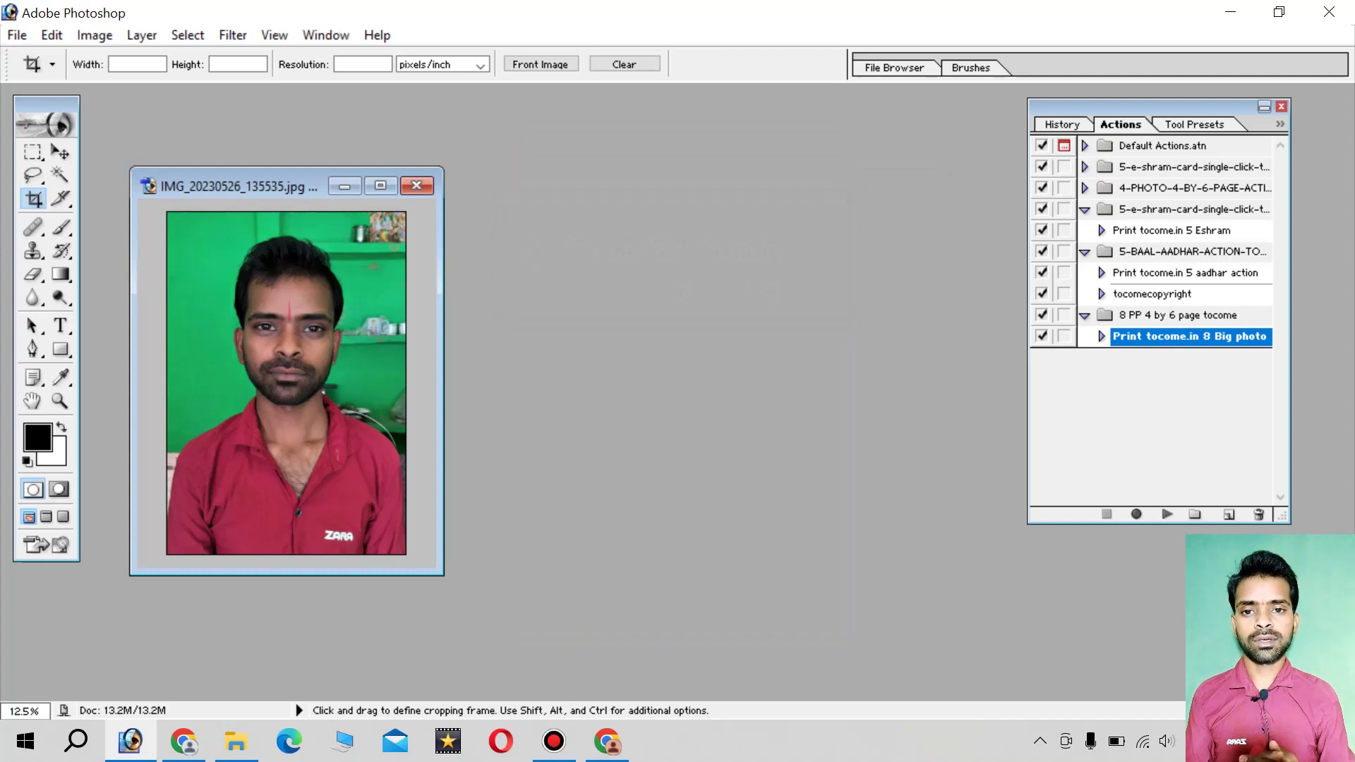
mouse_move(233, 185)
left_mouse_down()
mouse_move(452, 149)
mouse_move(451, 195)
mouse_move(389, 194)
left_mouse_up()
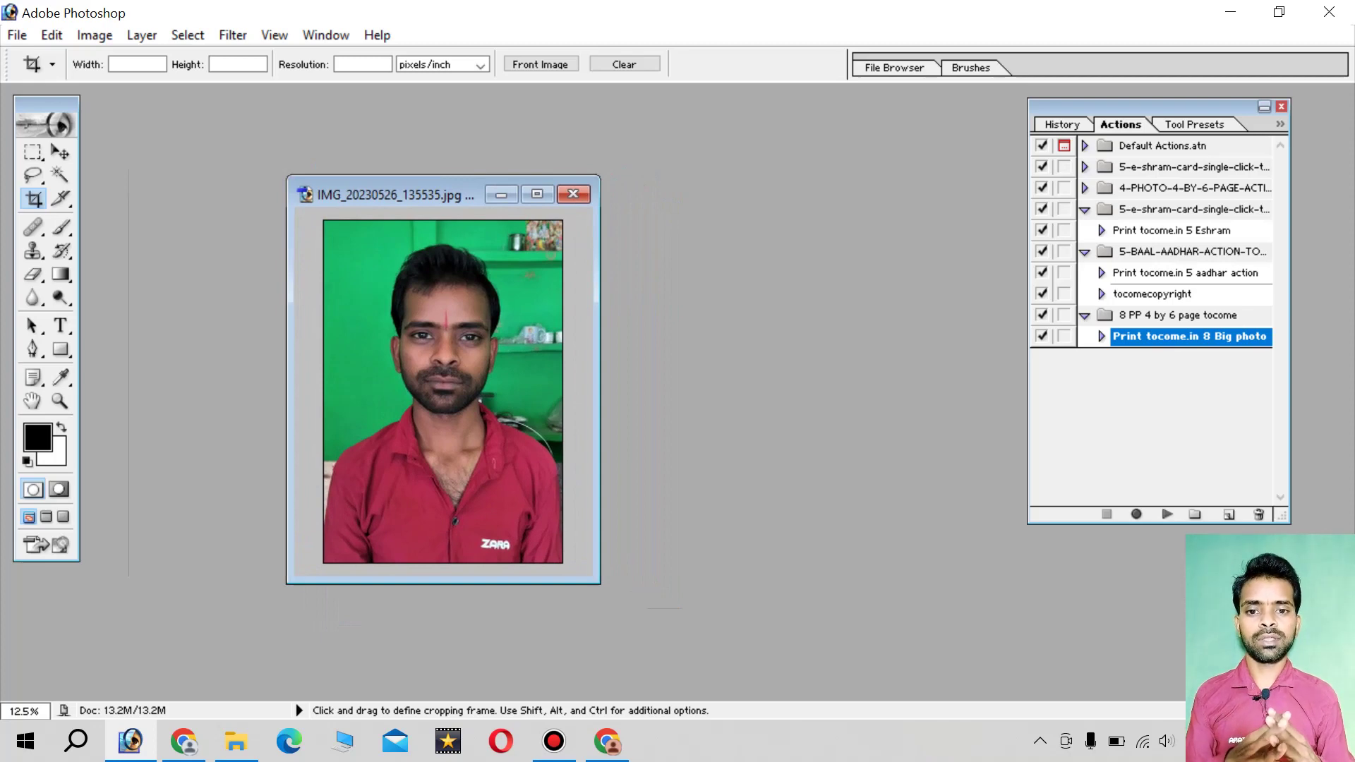
left_click(537, 195)
key("ctrl+0")
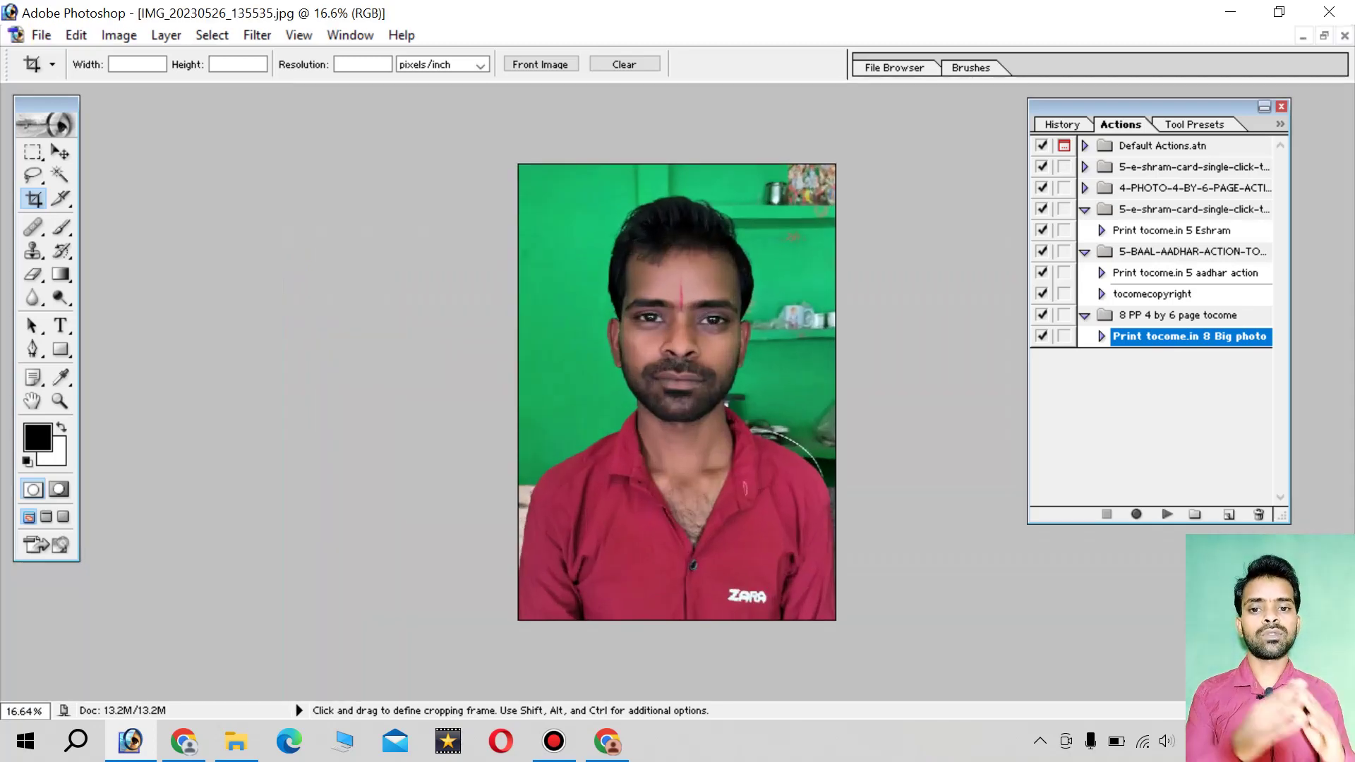
- Start a Polygonal Lasso outline around the head, then cancel it
left_click(32, 175)
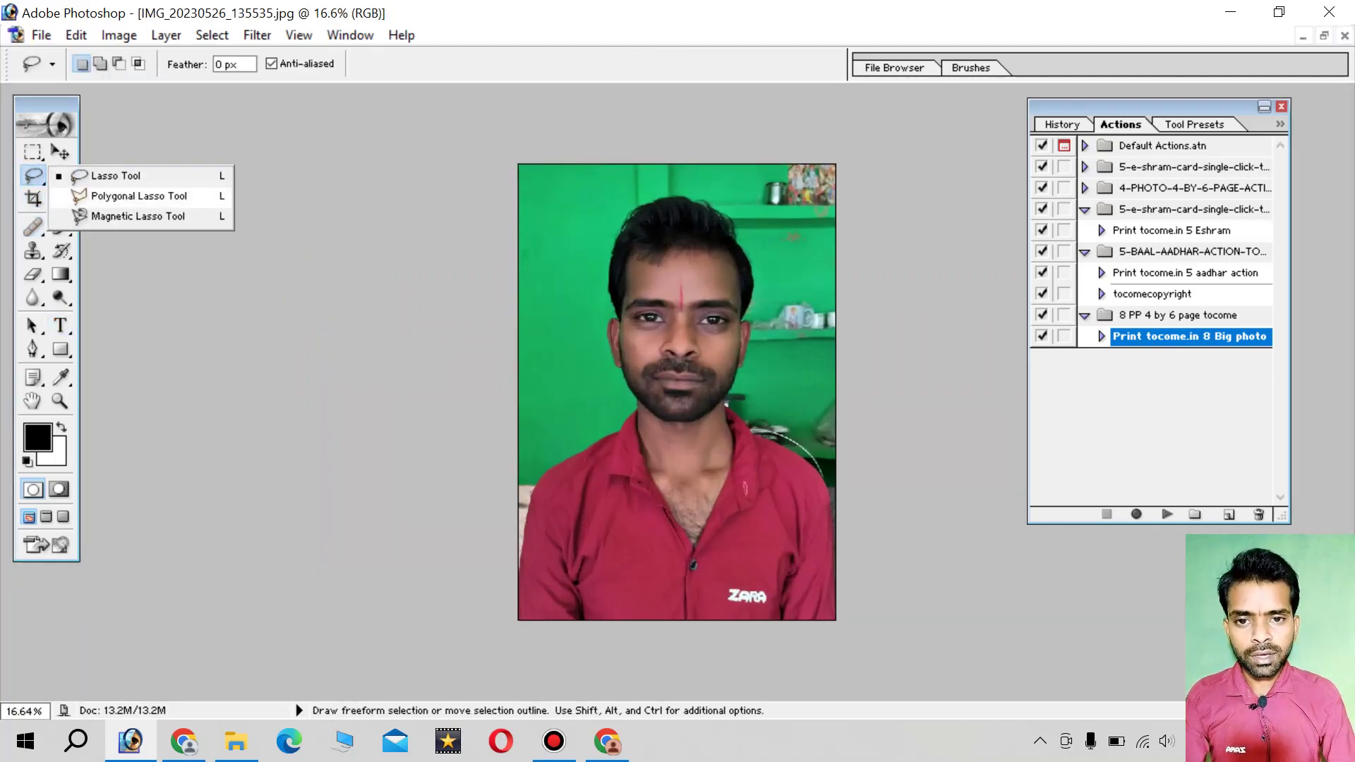
left_click(138, 196)
left_click(594, 150)
left_click(633, 209)
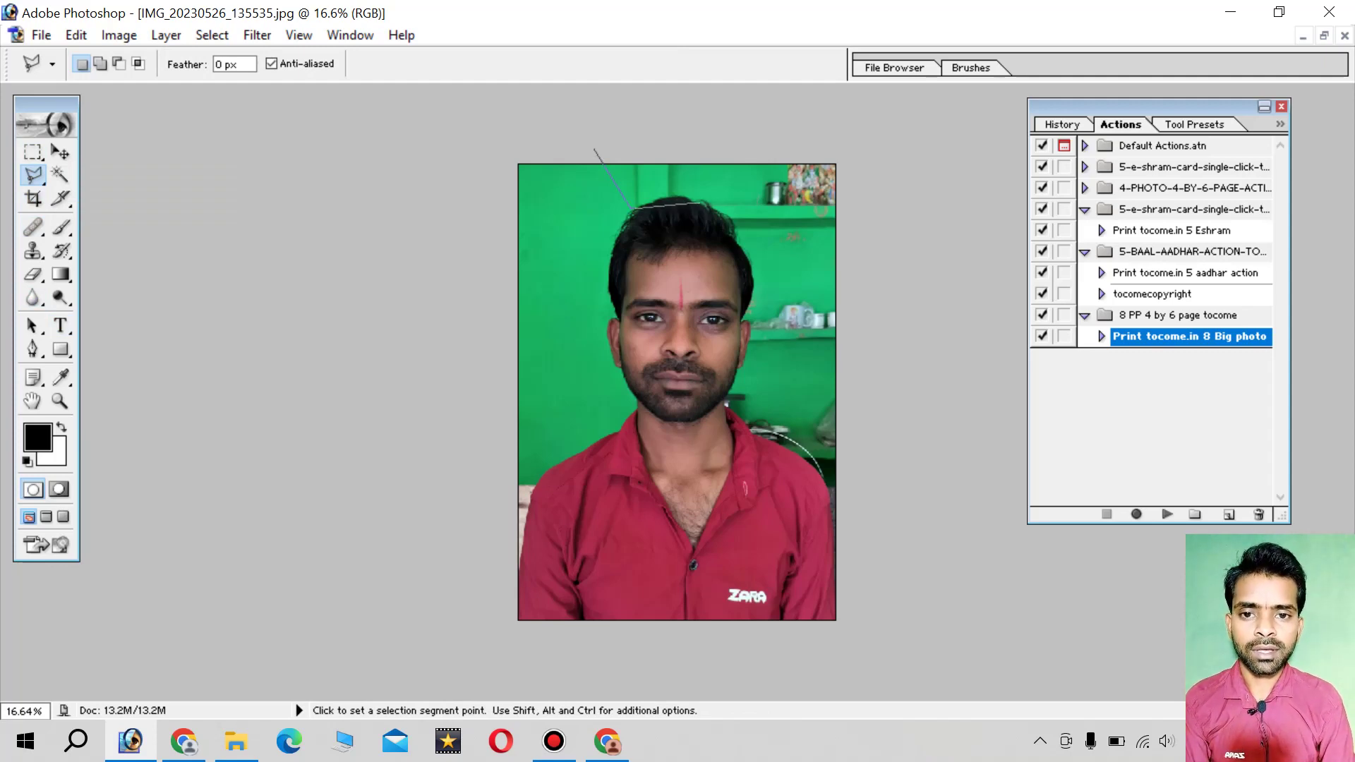
left_click(701, 203)
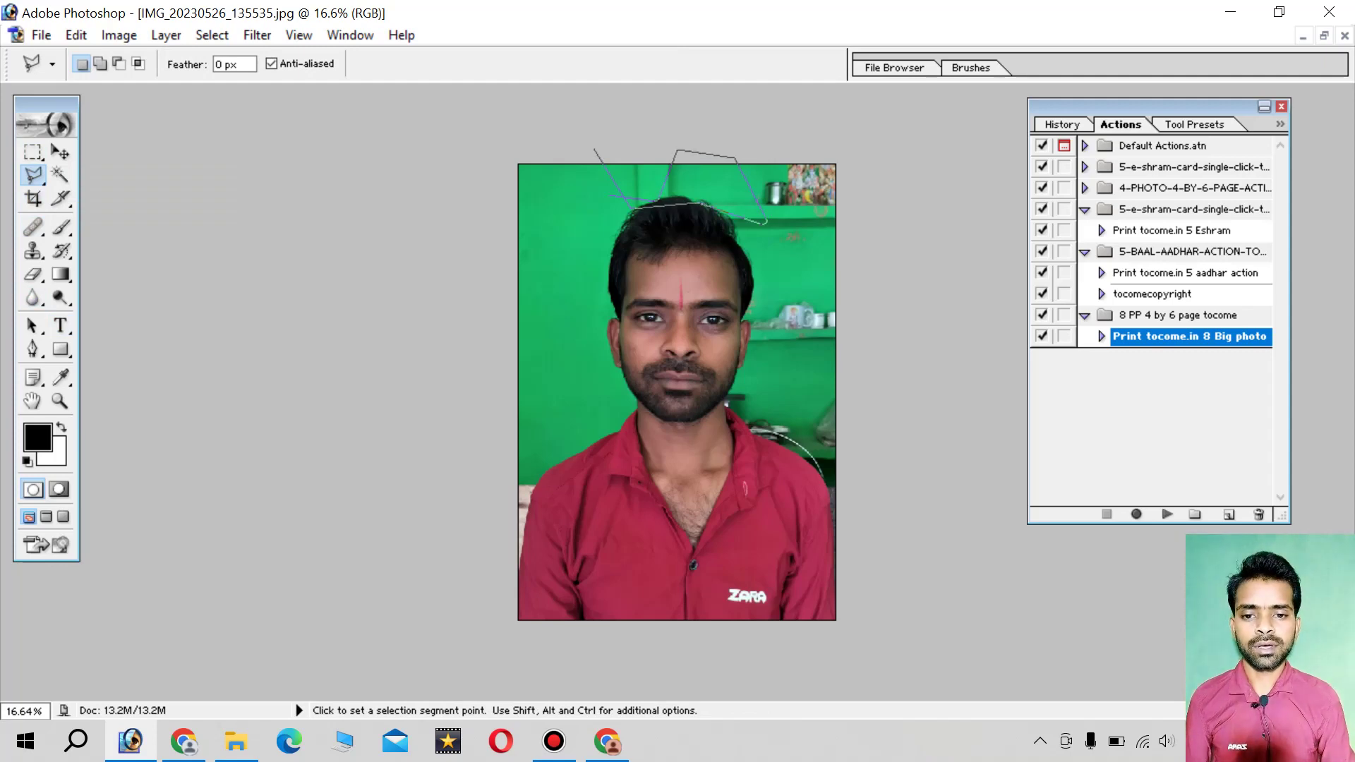
key("Escape")
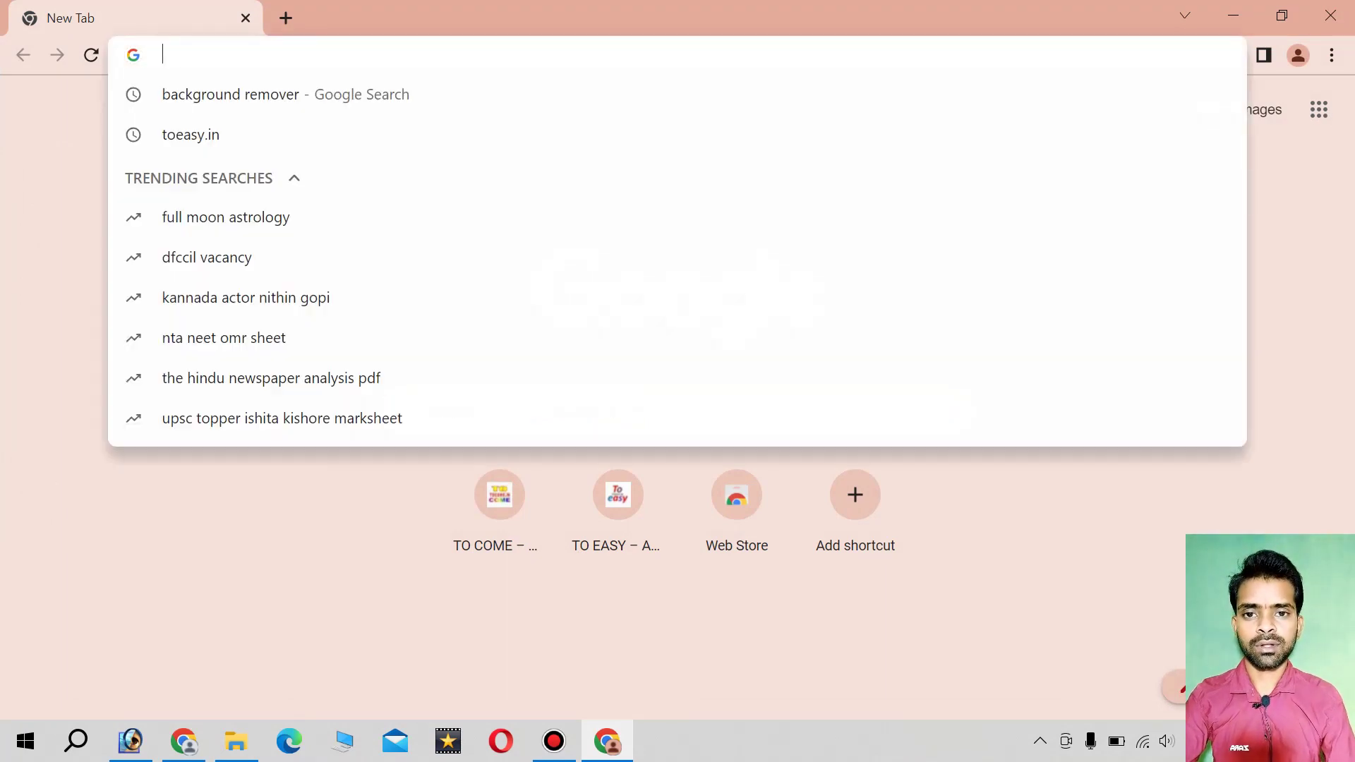
- Load tocome.in and go to its BG REMOVE page
type("tocome")
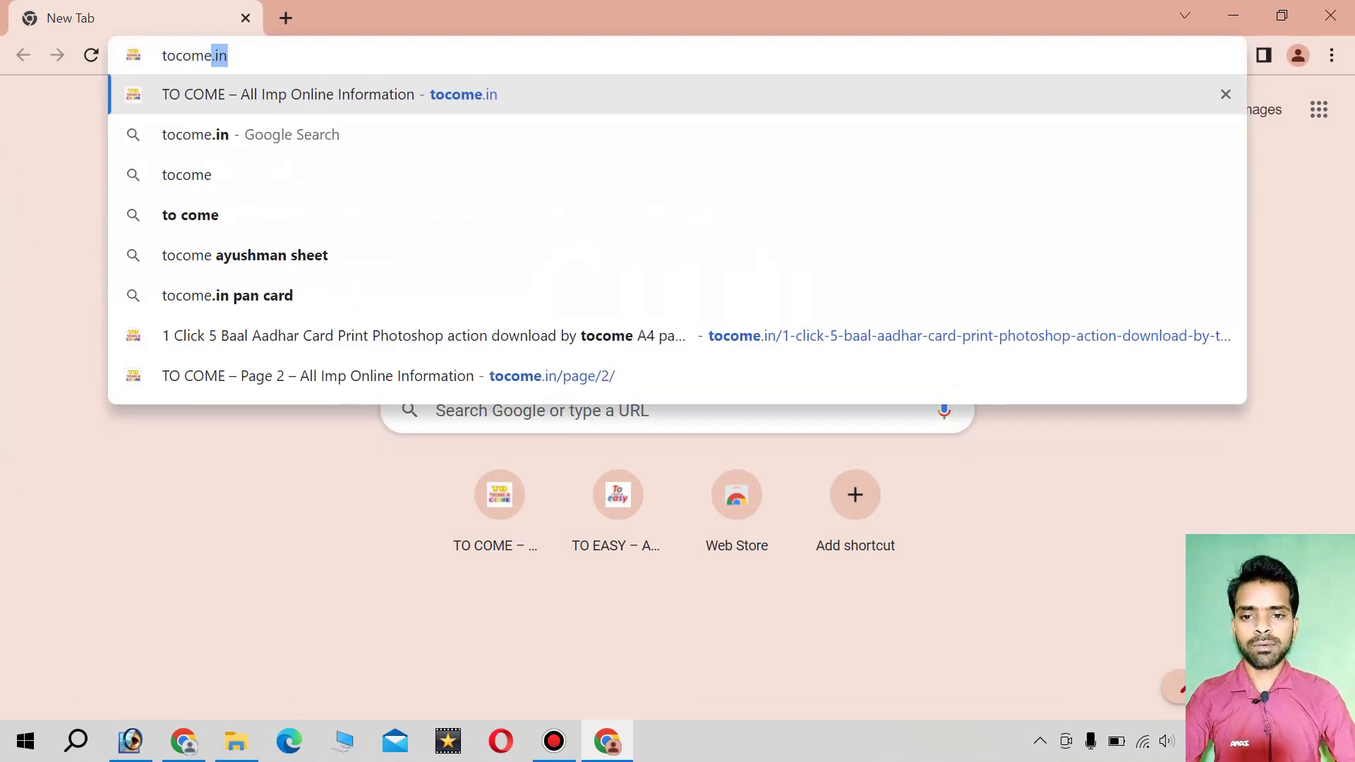
type(".in")
key("Return")
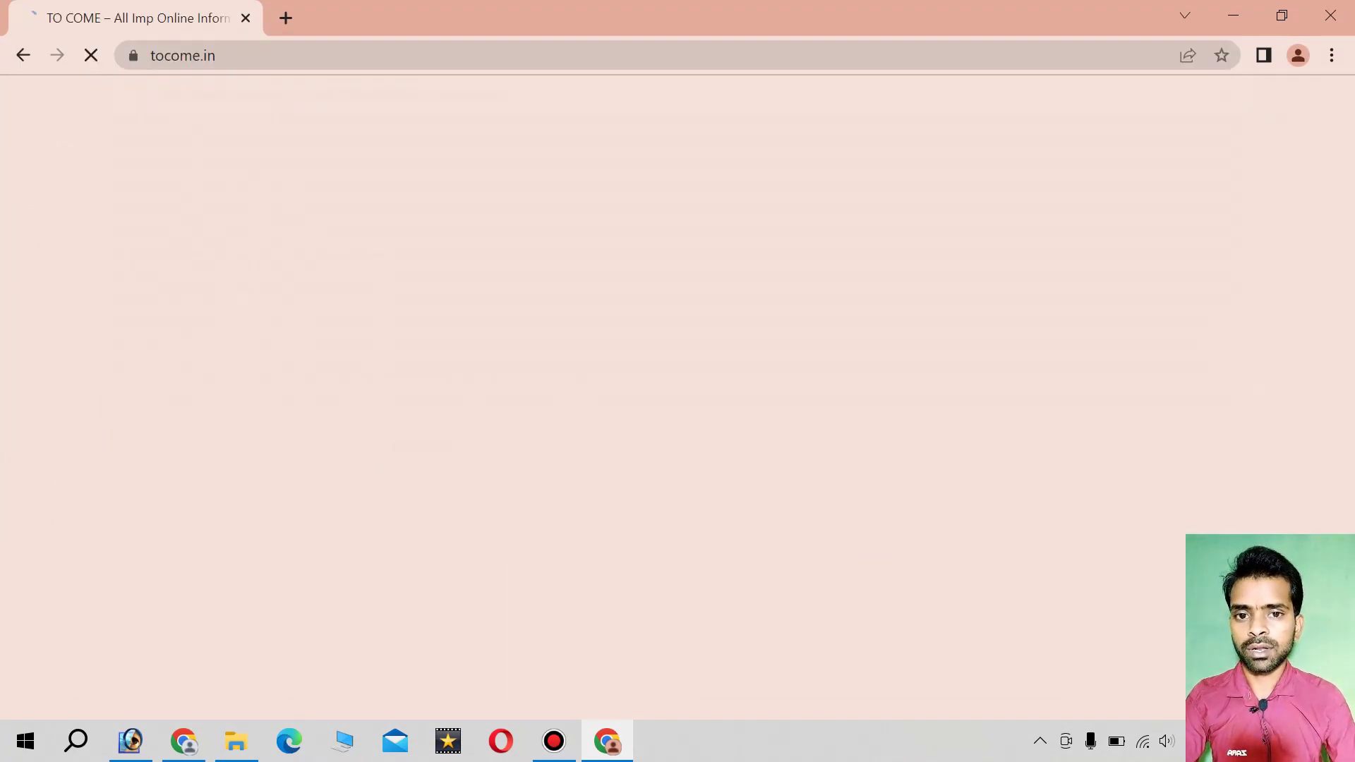
scroll(667, 395, "down", 2)
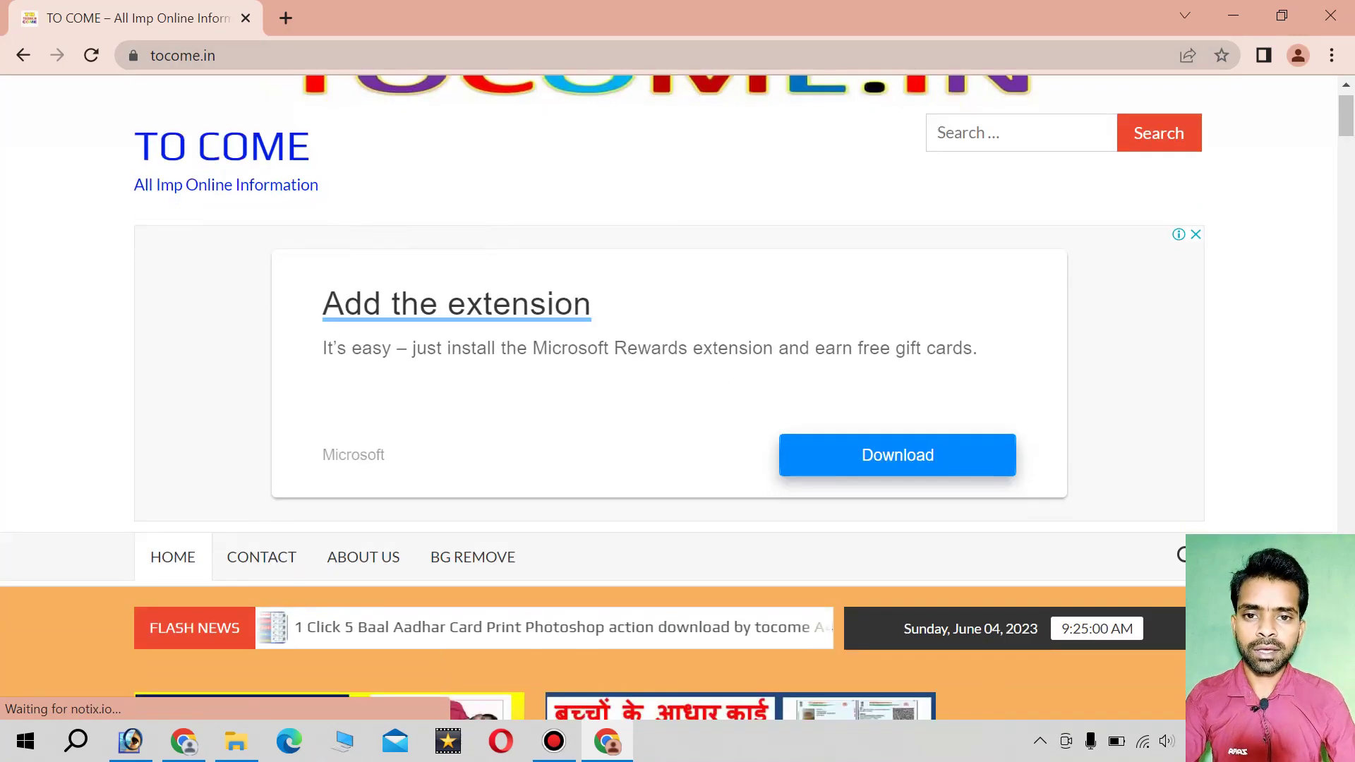
scroll(473, 282, "down", 3)
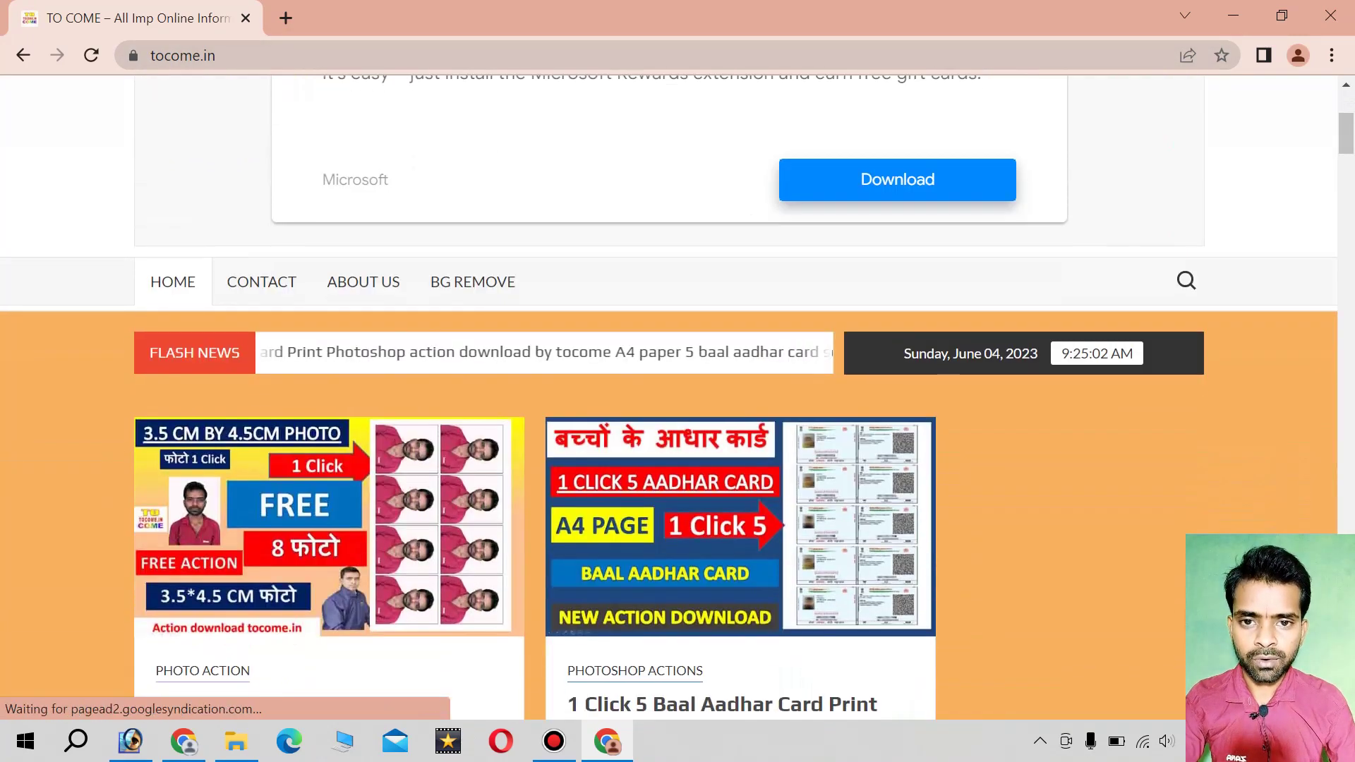
left_click(472, 281)
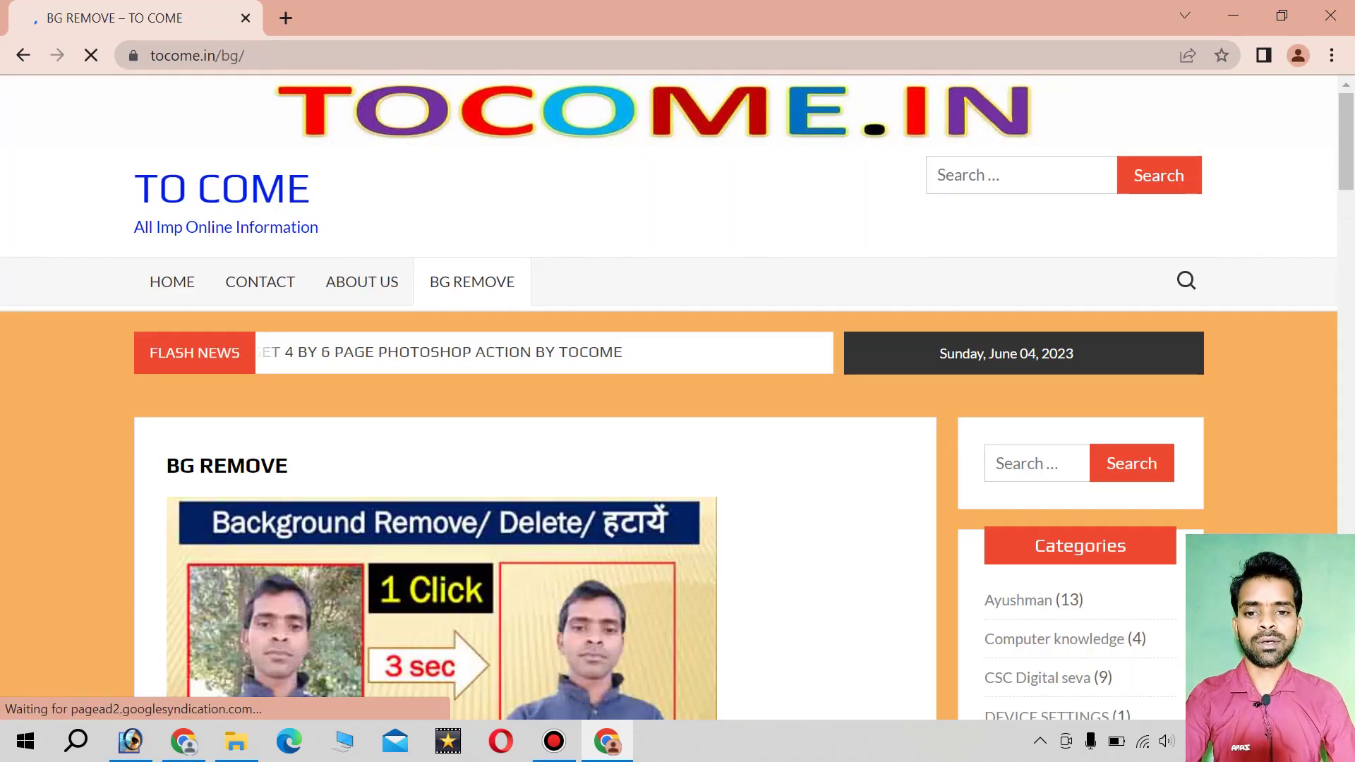
- Scroll down to the PhotoRoom 'Start from Photo' drop area
scroll(459, 565, "down", 3)
scroll(536, 423, "down", 3)
scroll(536, 423, "down", 5)
scroll(537, 424, "down", 4)
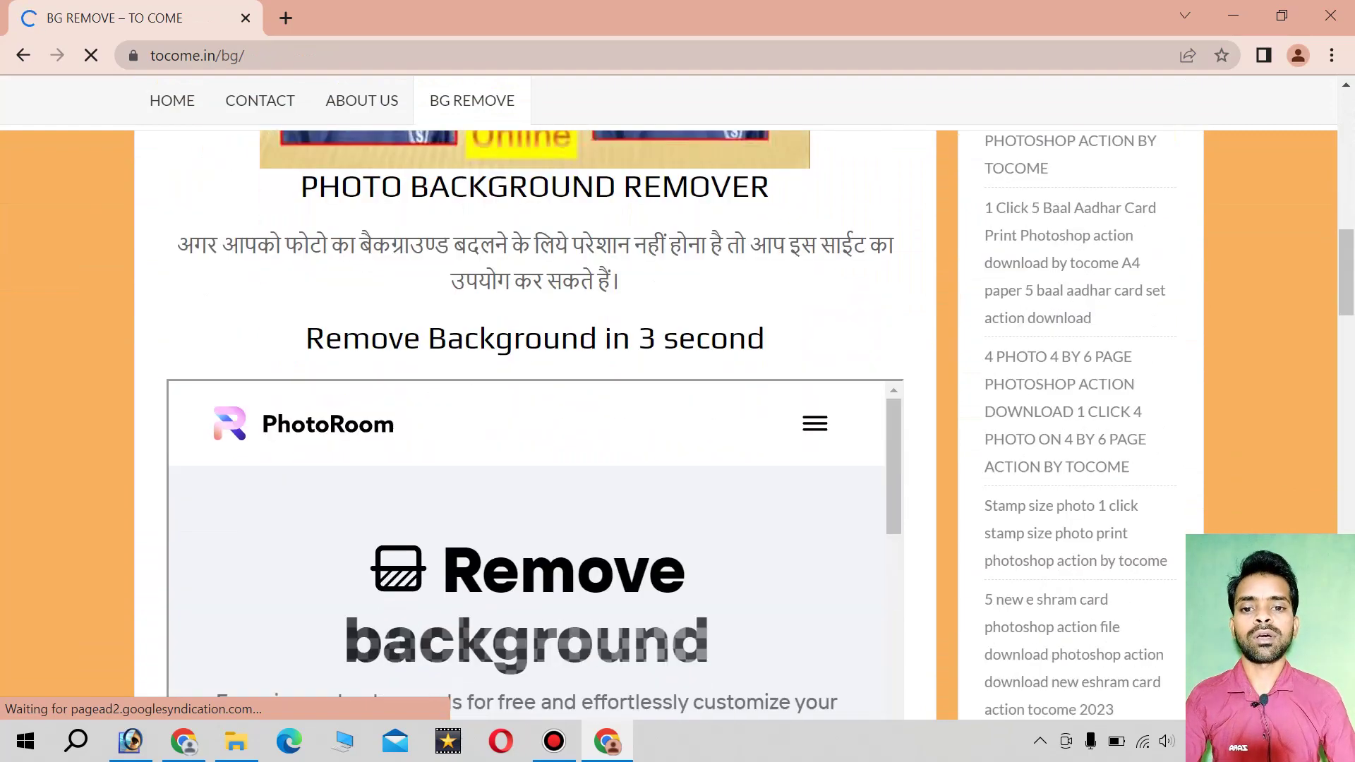
scroll(536, 423, "down", 2)
scroll(537, 423, "down", 4)
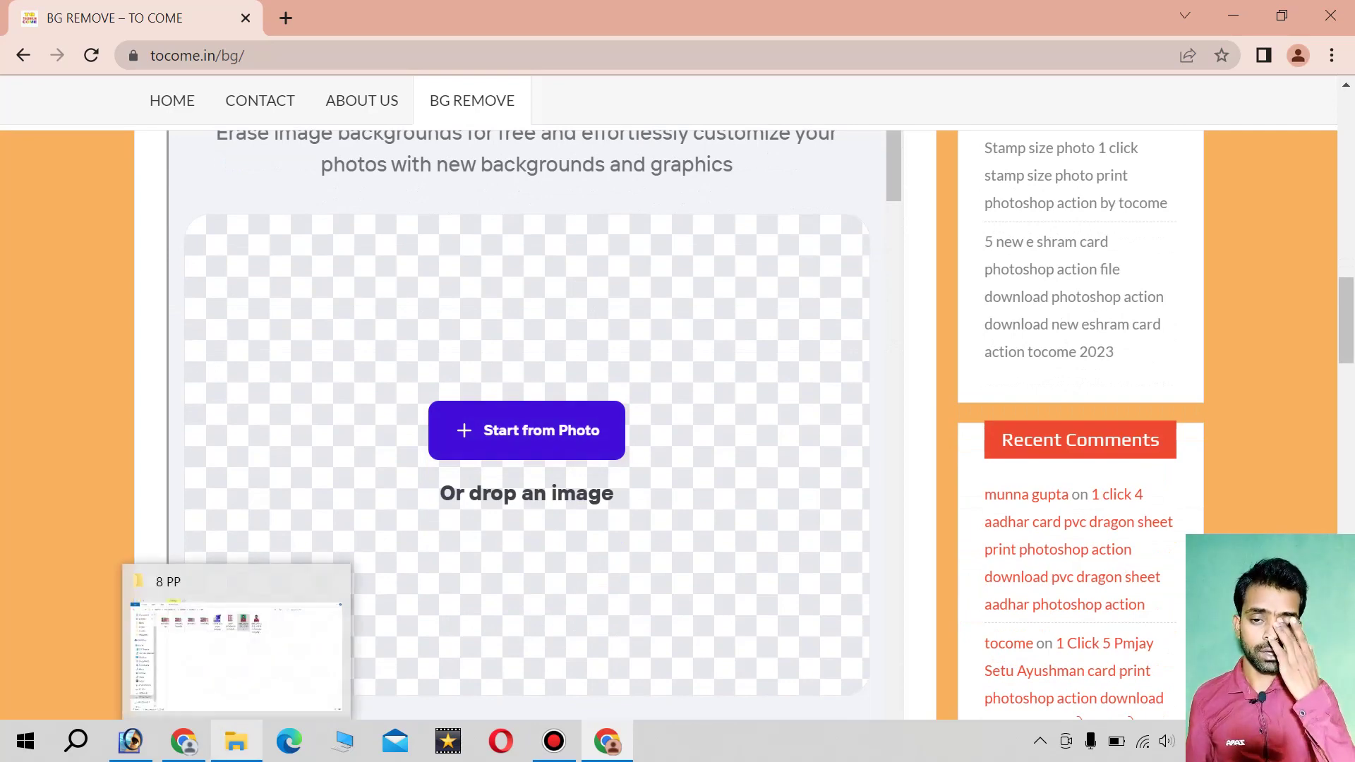
- Drop IMG_20230526_135535 into PhotoRoom and download the background-free PNG to the 8 PP folder
left_click(236, 646)
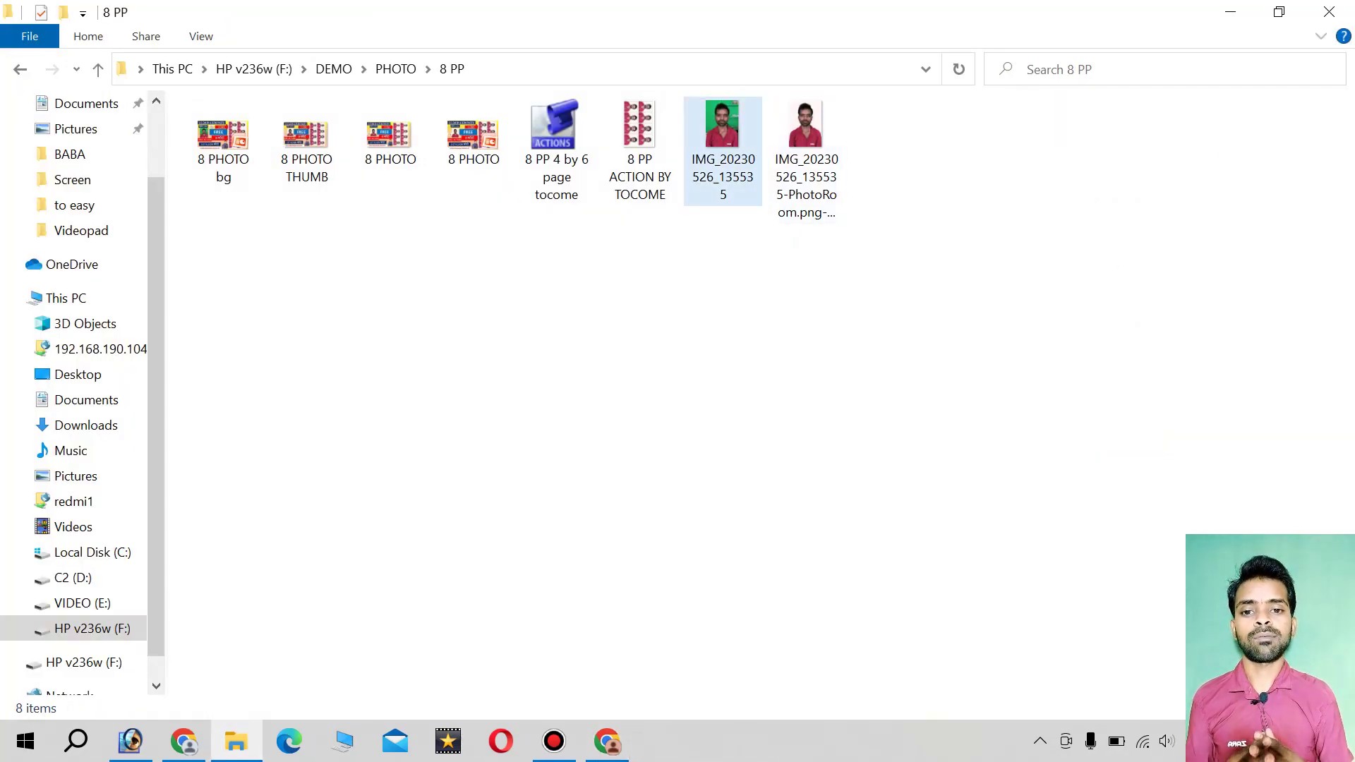
left_click_drag(723, 134, 646, 742)
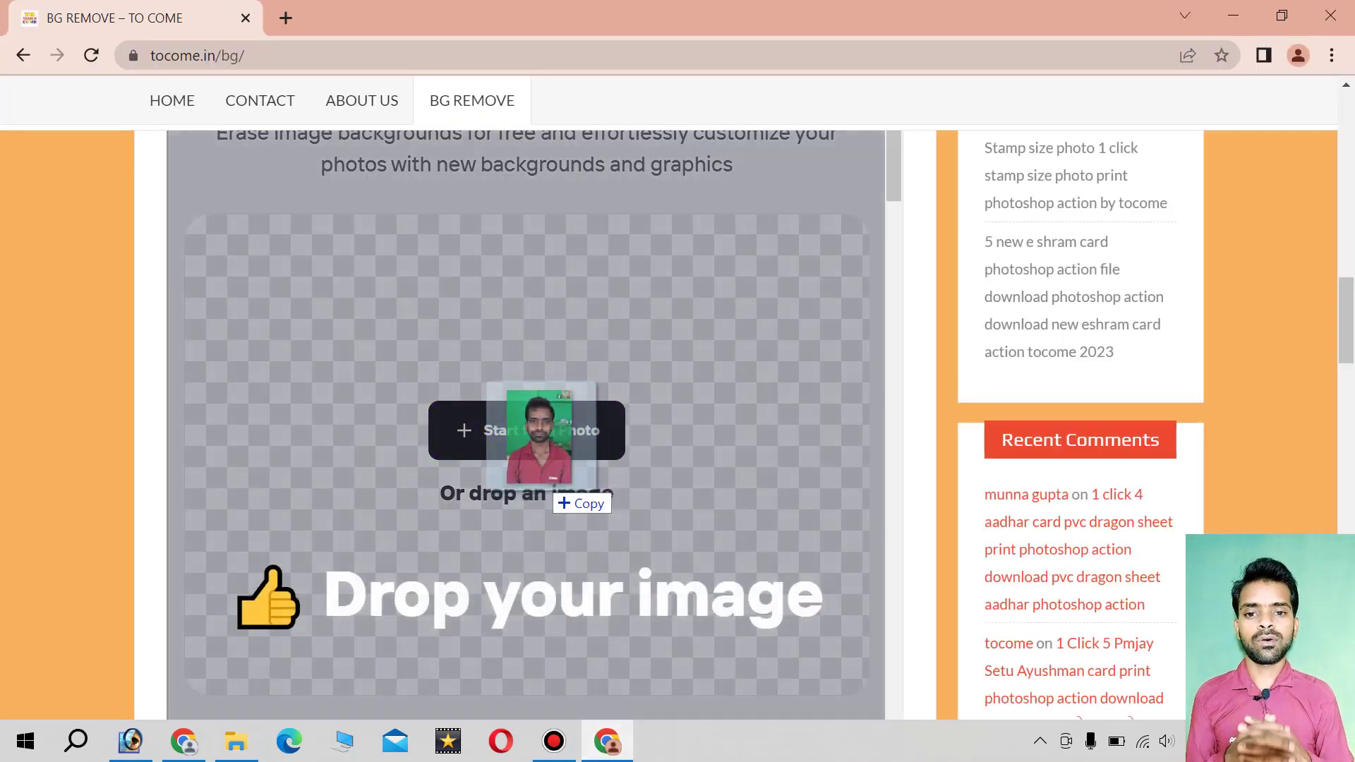
left_click_drag(656, 749, 526, 455)
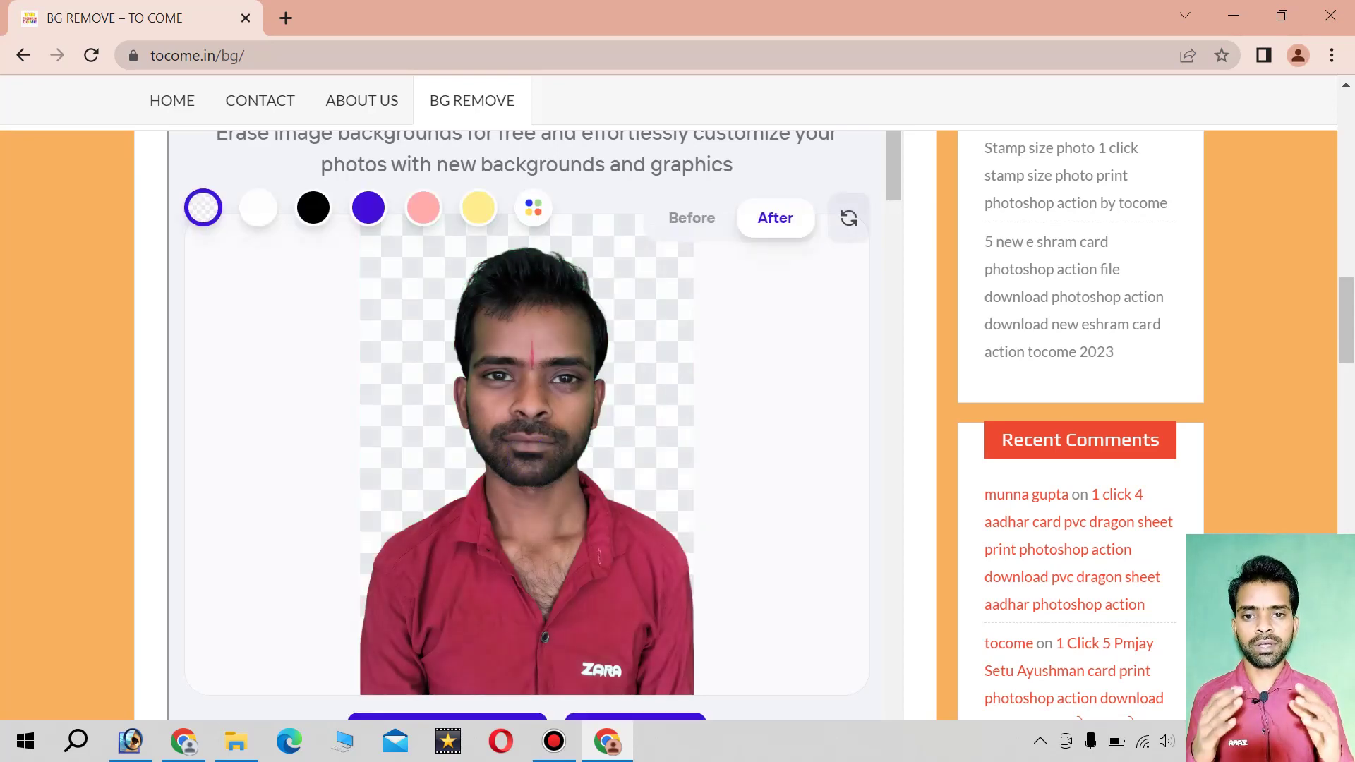
scroll(525, 423, "down", 2)
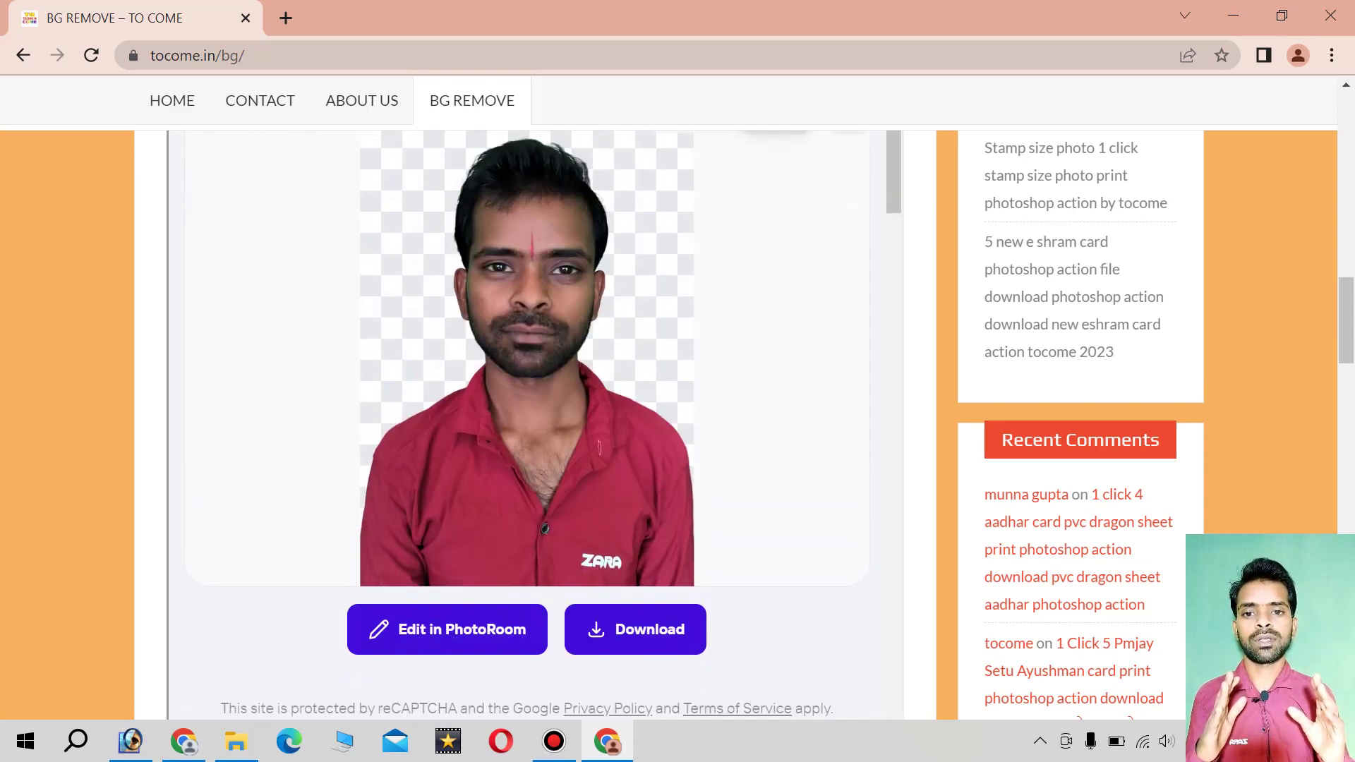
scroll(526, 423, "up", 2)
scroll(526, 423, "down", 2)
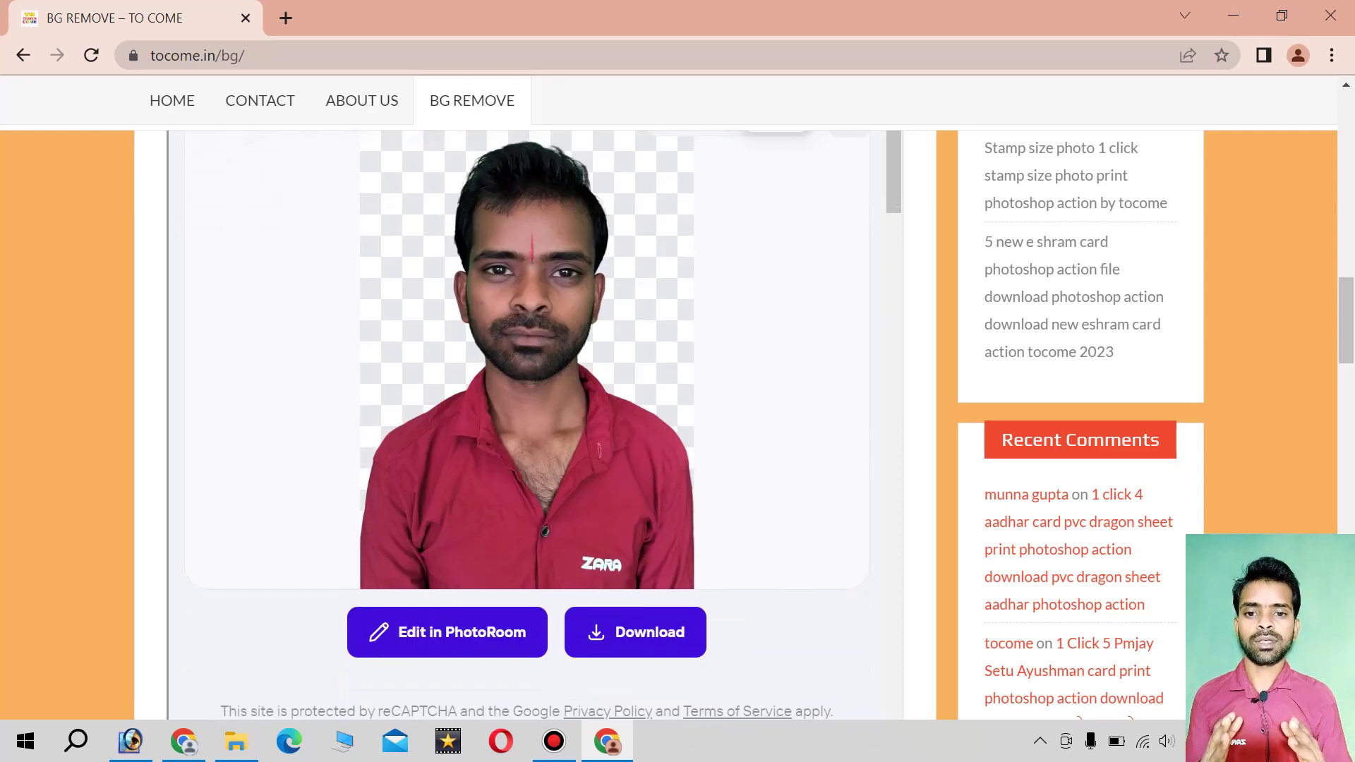
left_click(635, 632)
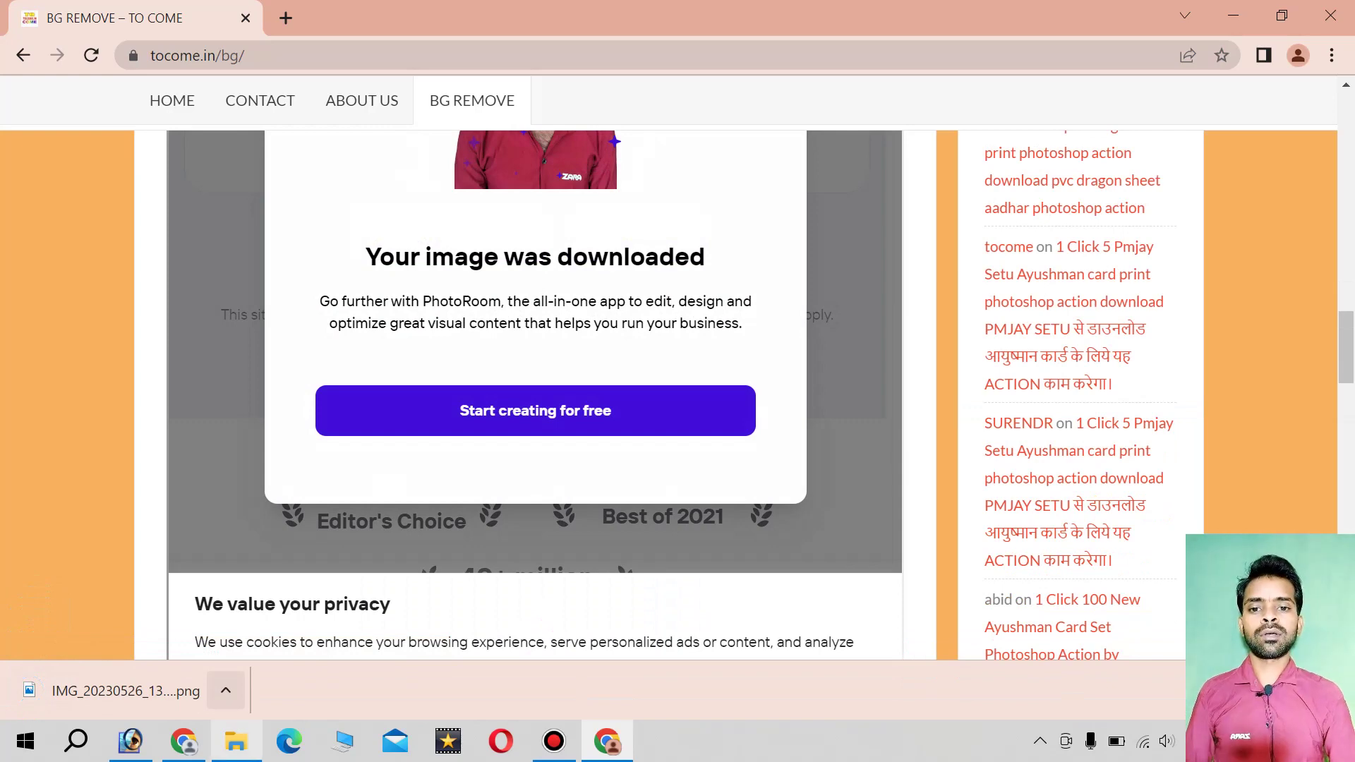
left_click(236, 741)
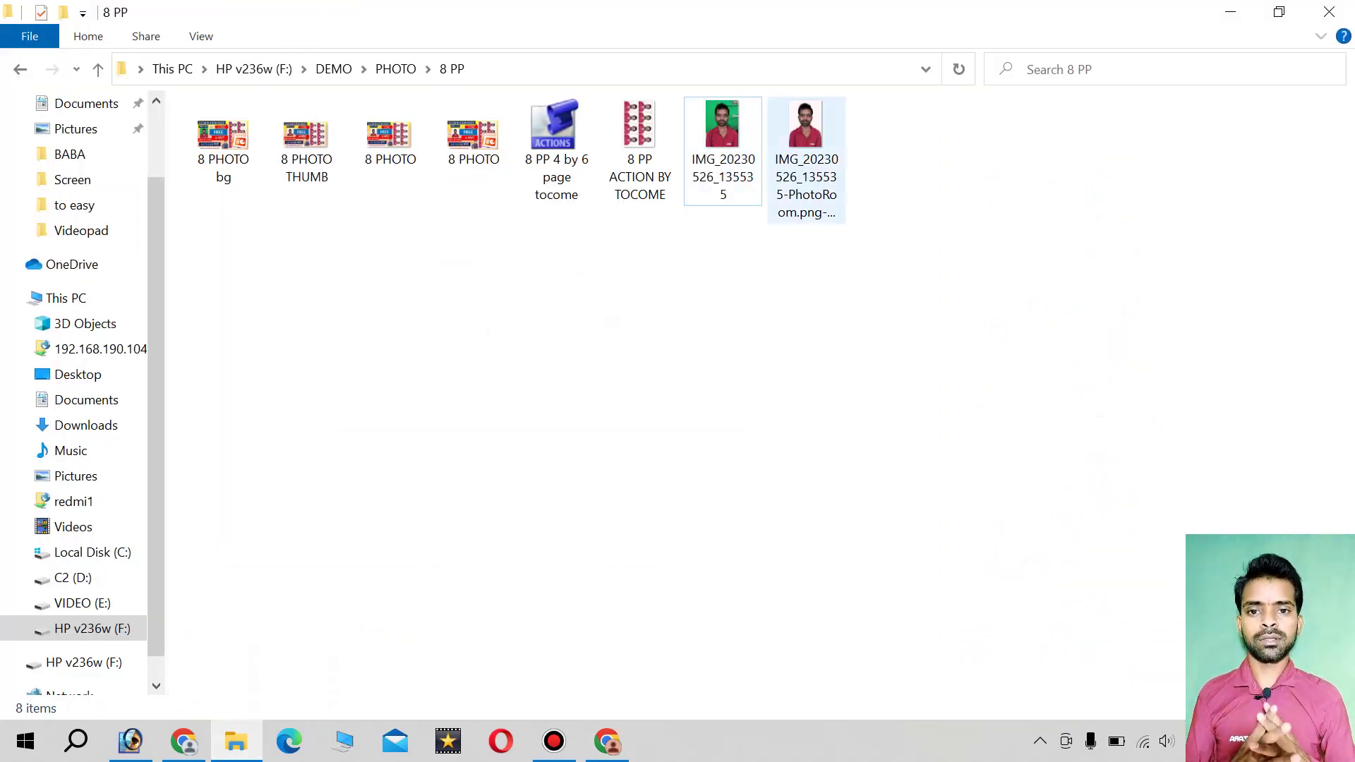
- Open the PhotoRoom PNG, close the green-background JPG unsaved, and maximize the PNG
mouse_move(806, 163)
left_mouse_down()
mouse_move(575, 462)
mouse_move(677, 353)
left_mouse_up()
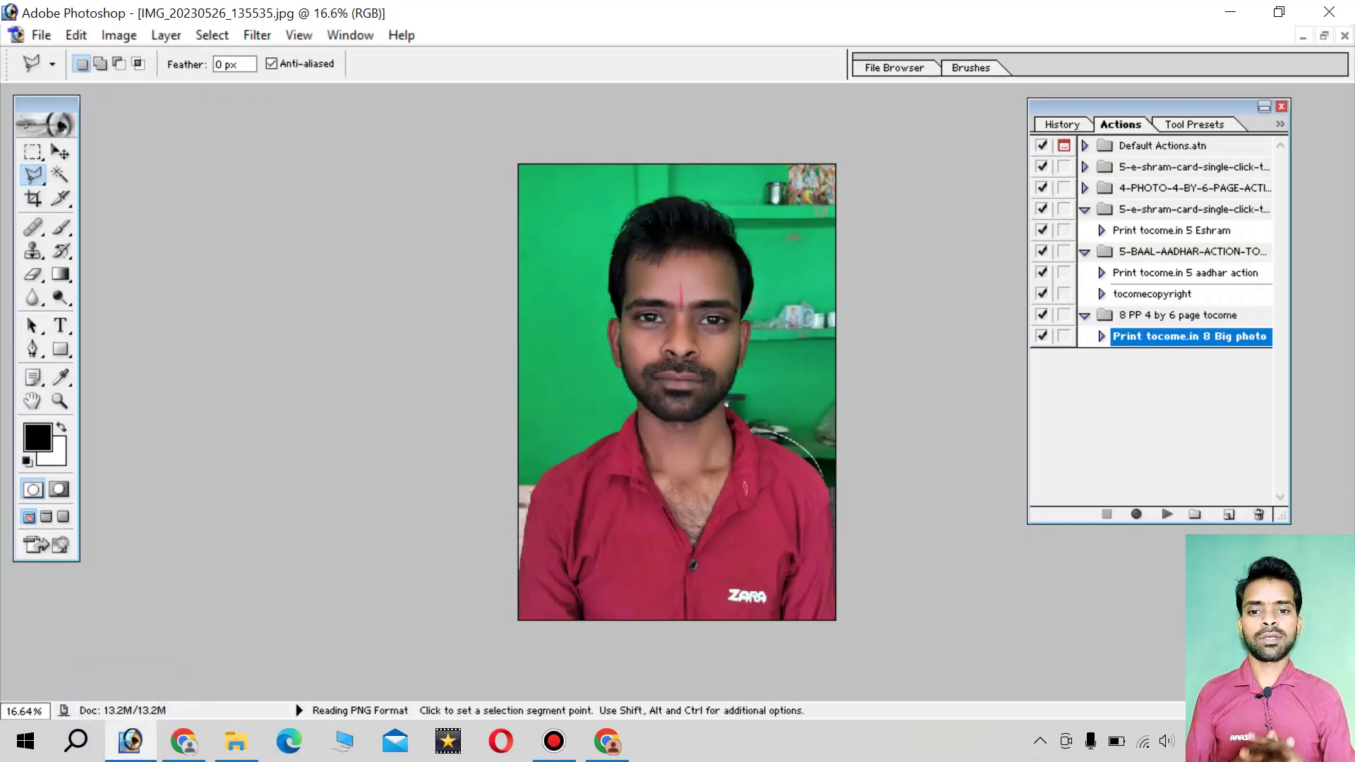
left_click(591, 193)
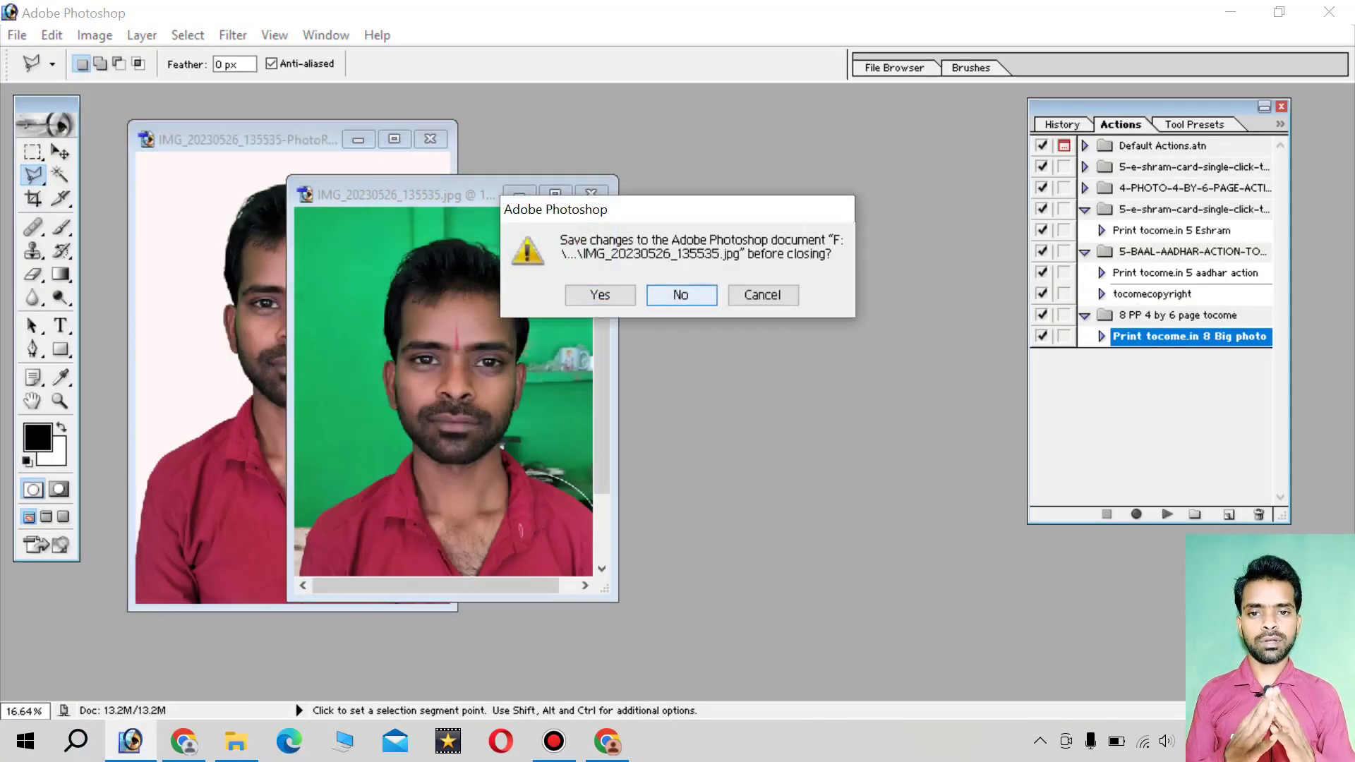
key("n")
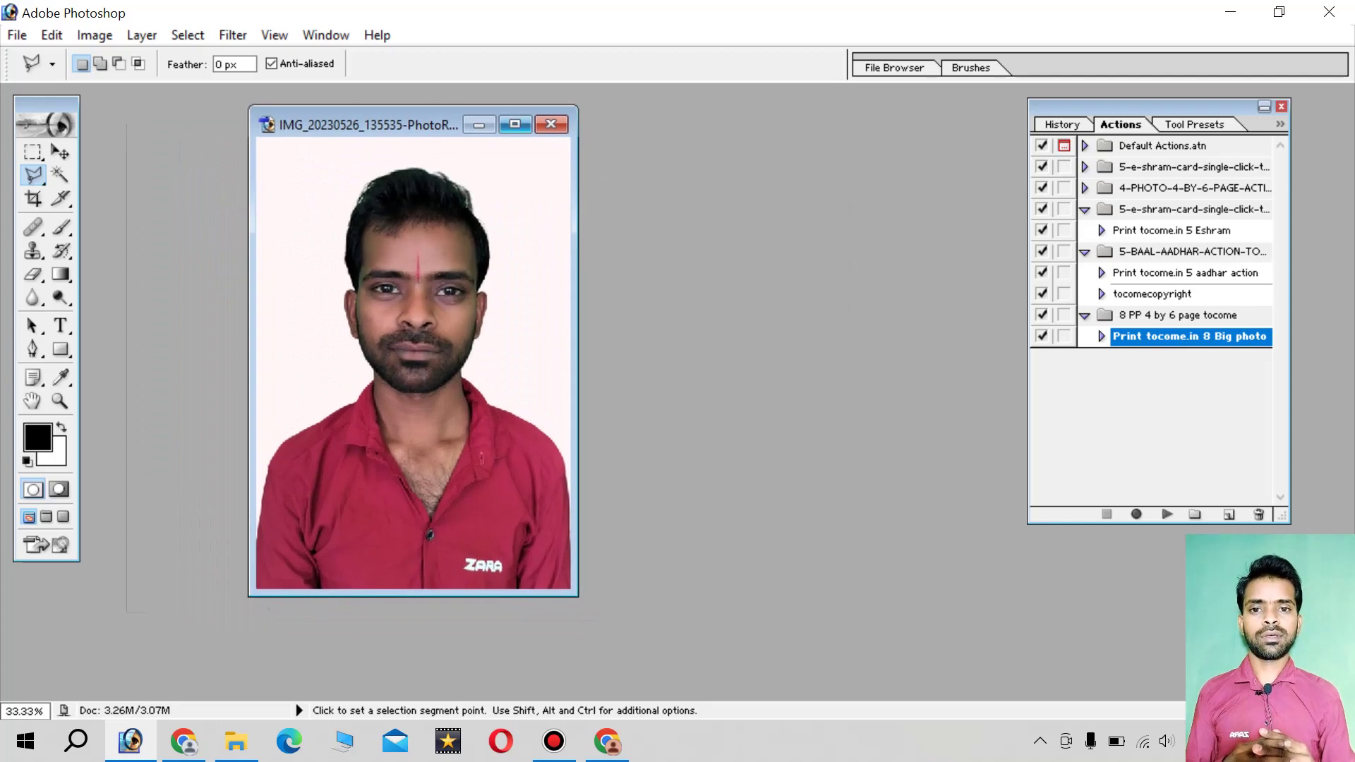
left_click(515, 124)
key("ctrl")
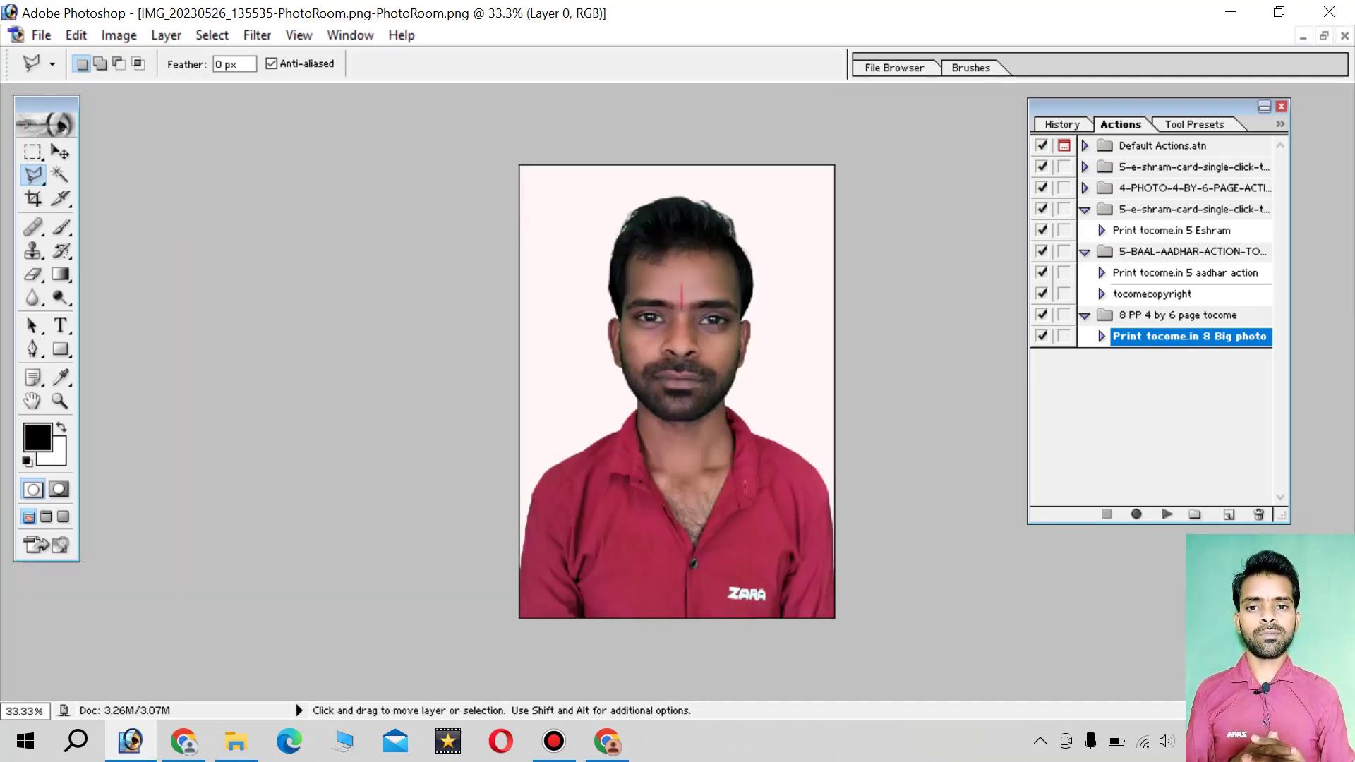
- Zoom to 100% to check the cut-out's edges, then zoom back out
key("ctrl+plus")
key("ctrl+plus")
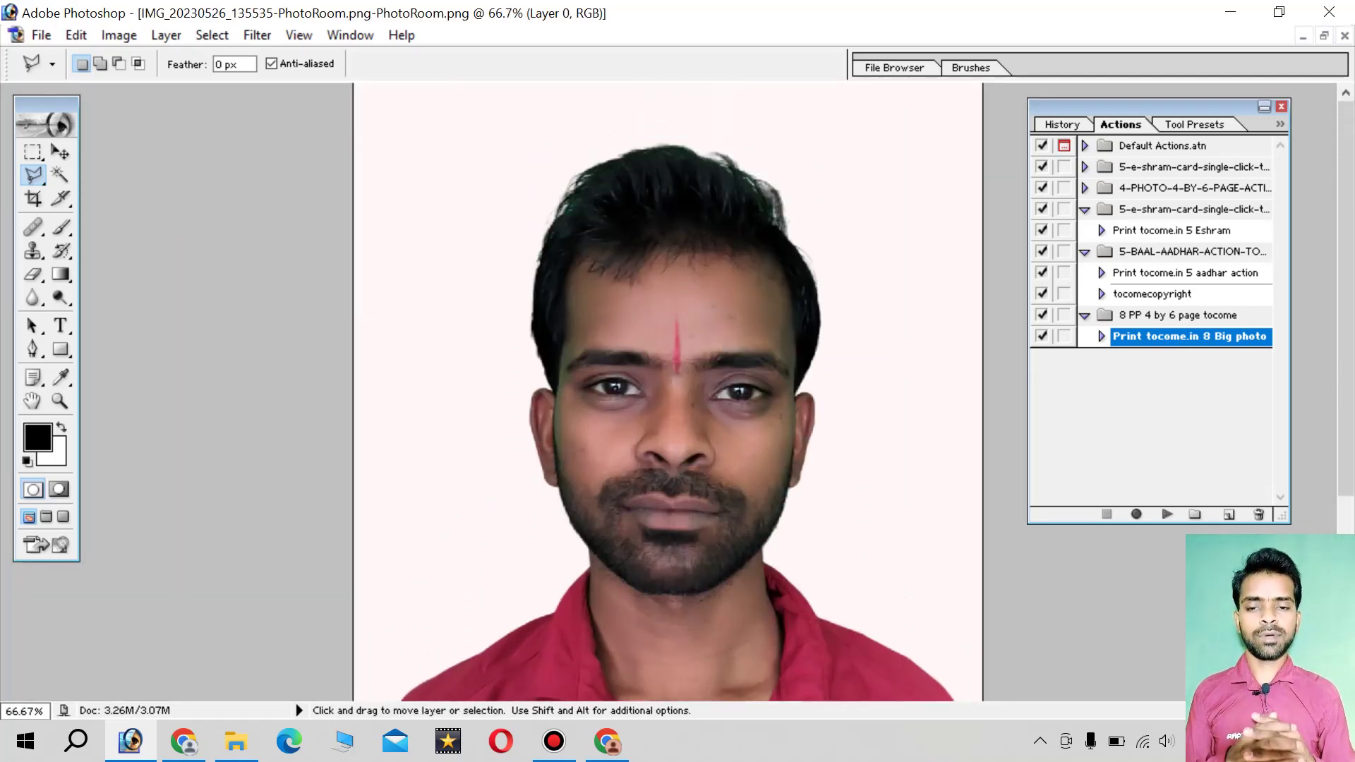
key("ctrl+plus")
scroll(667, 392, "up", 2)
scroll(668, 392, "up", 2)
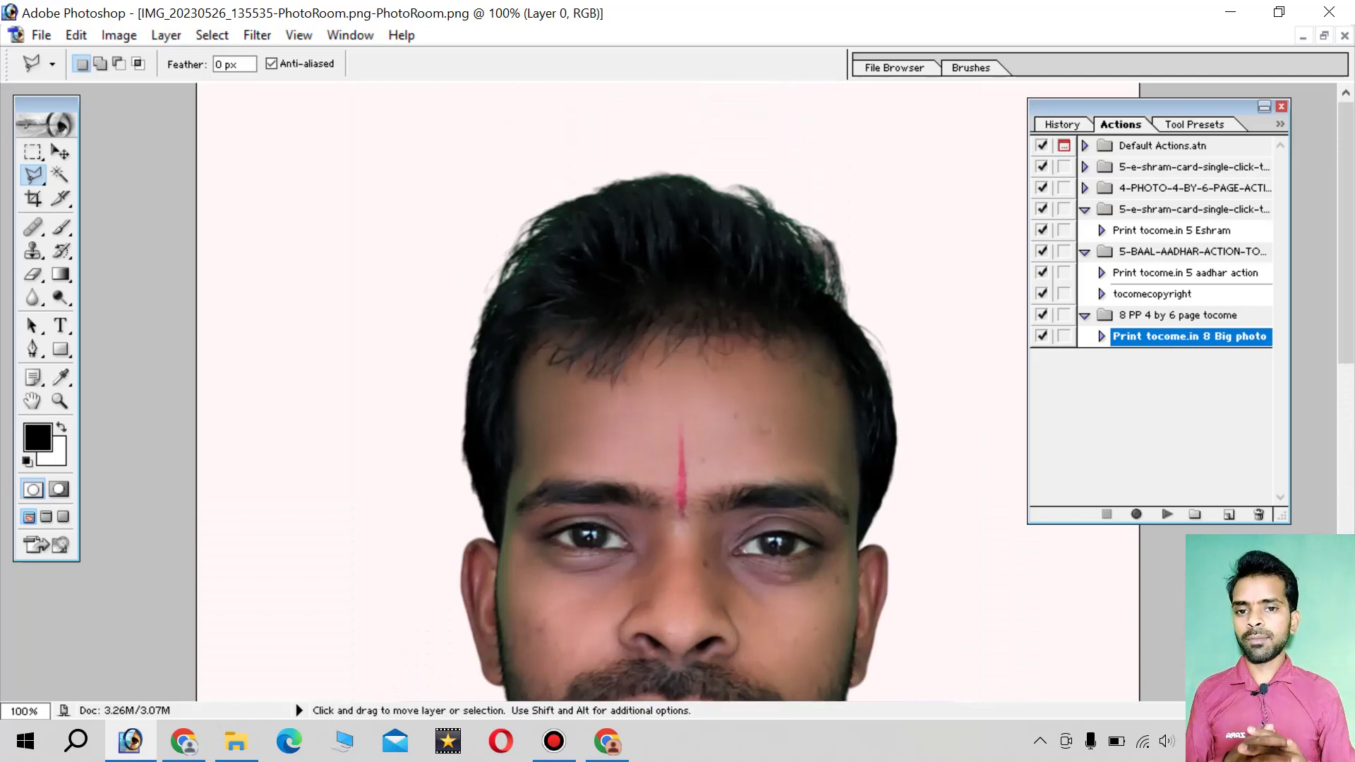
key("ctrl+minus")
key("ctrl+minus")
key("ctrl+minus")
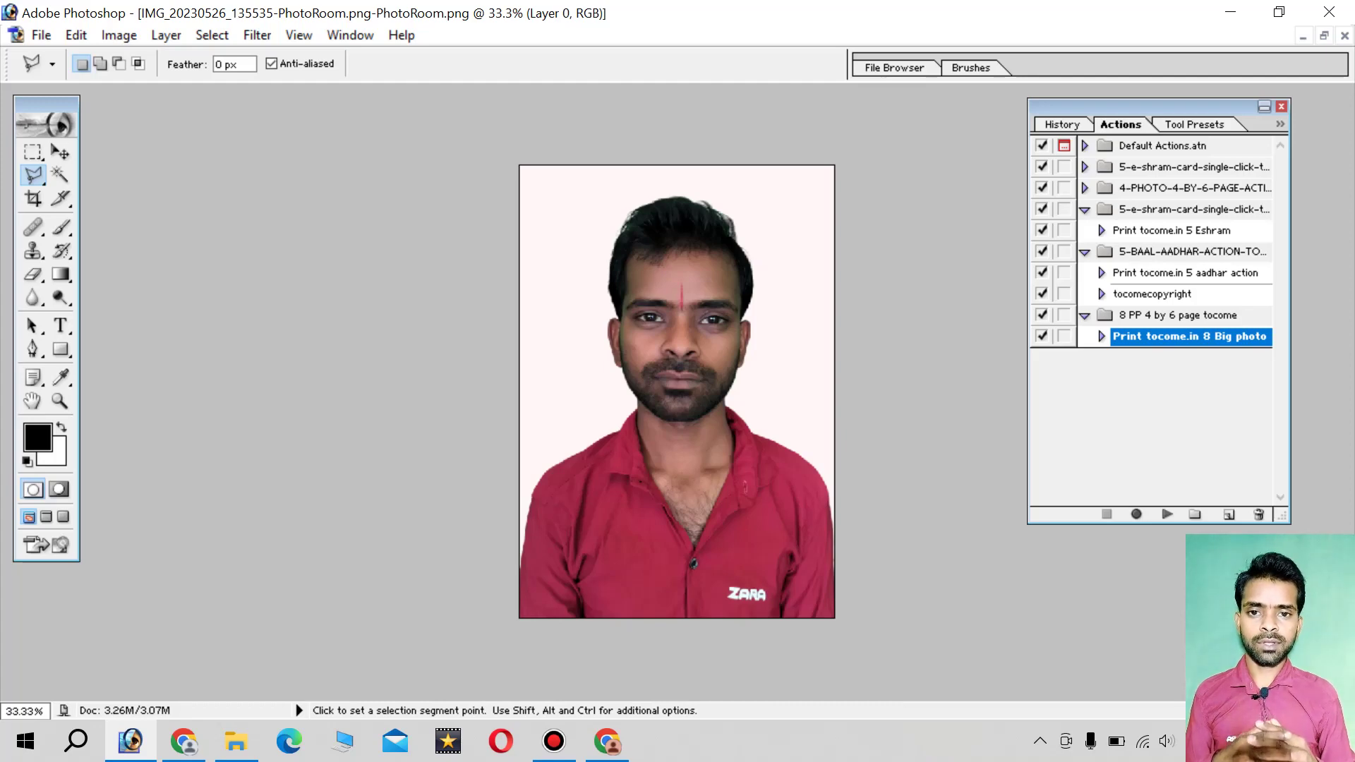
key("ctrl+0")
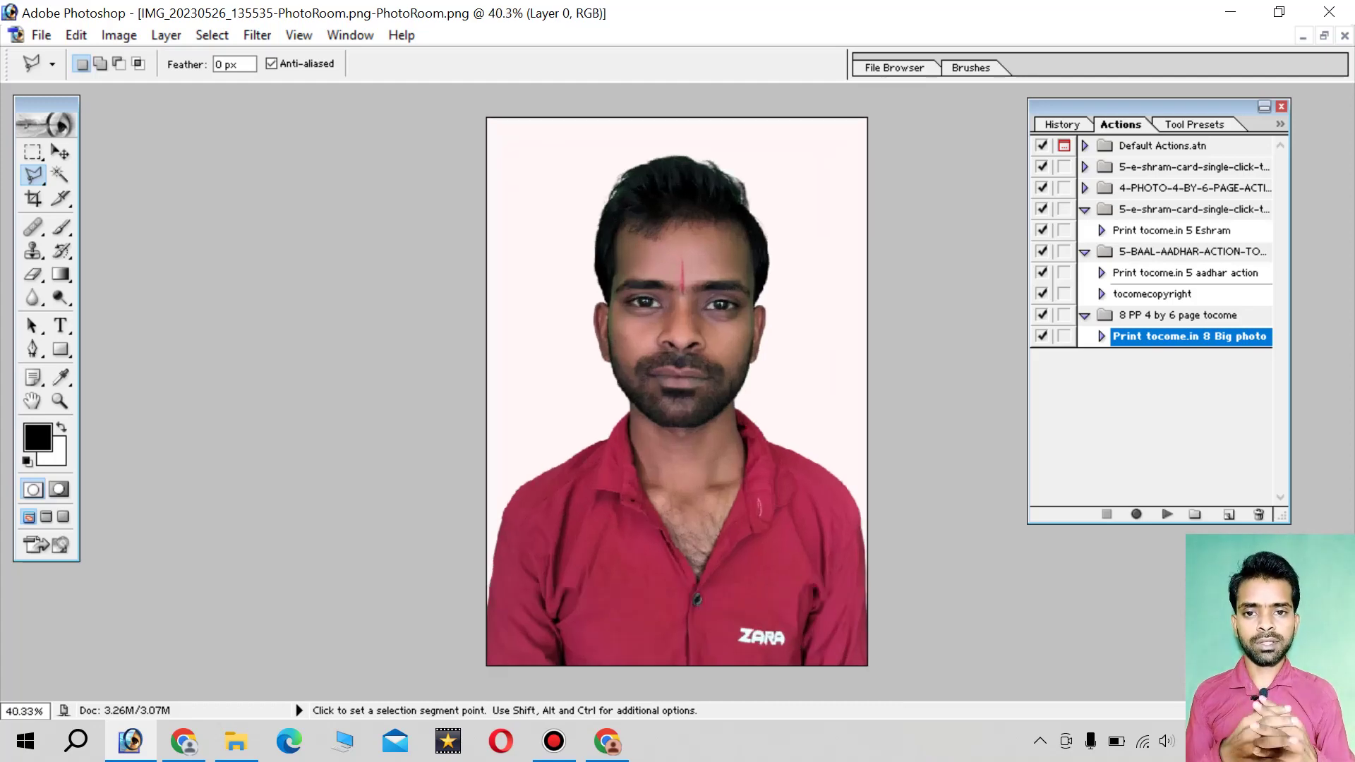
- Brighten the portrait with a Curves point at Input 109, Output 163
key("ctrl+m")
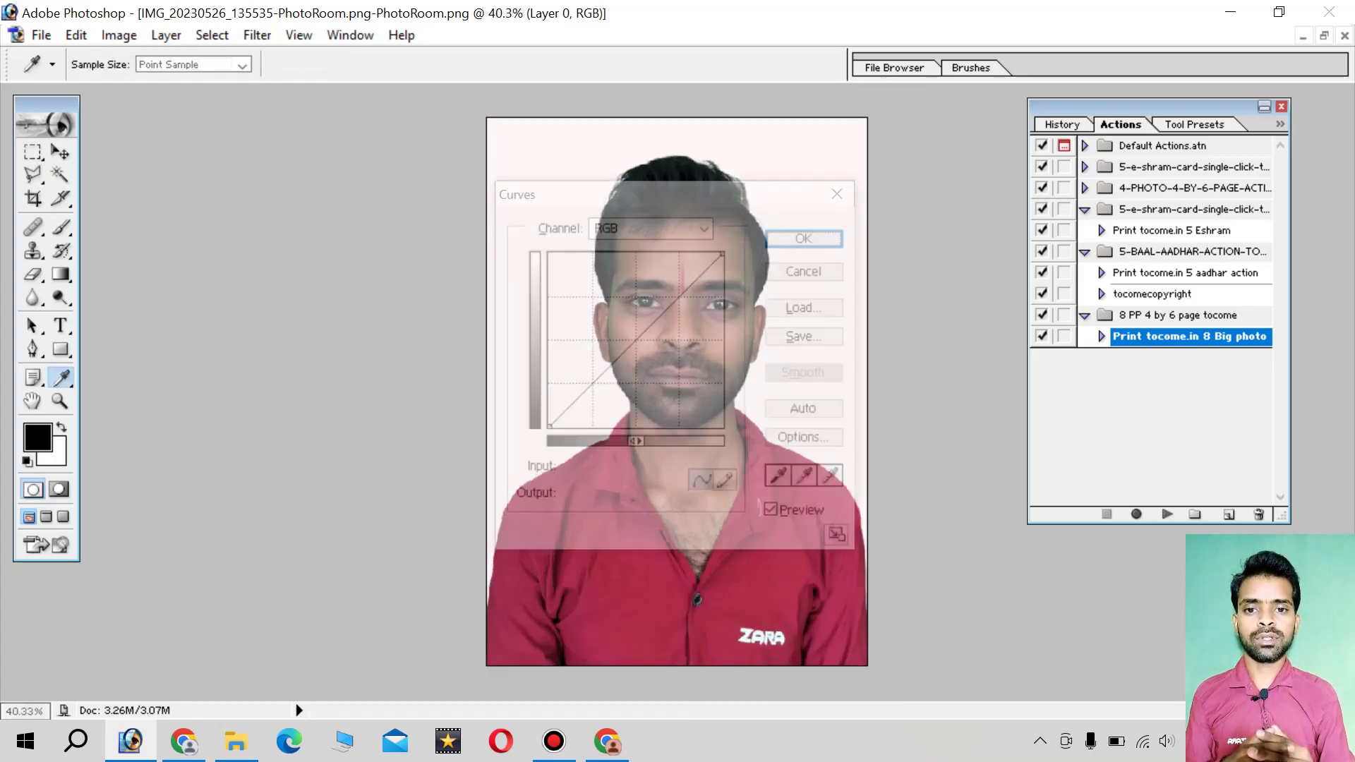
left_click_drag(695, 192, 287, 176)
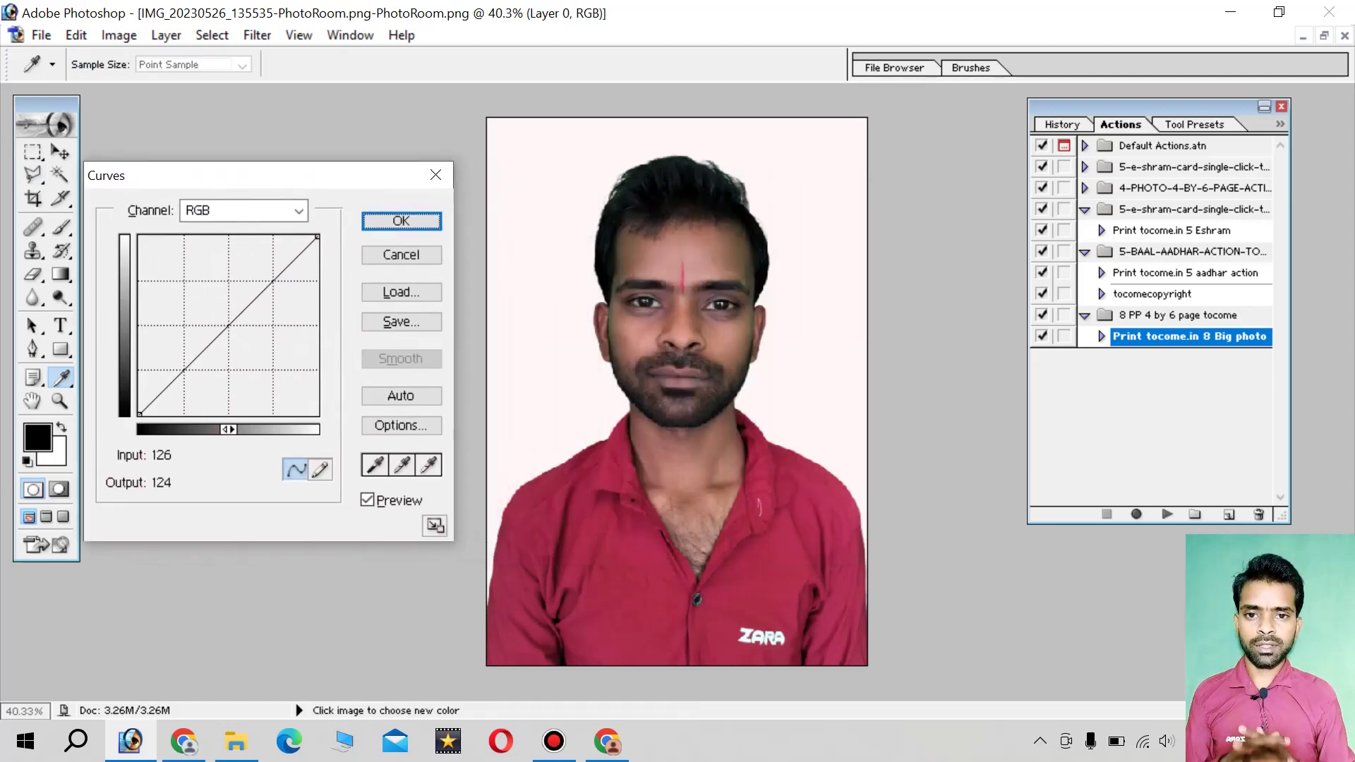
left_click_drag(227, 325, 216, 302)
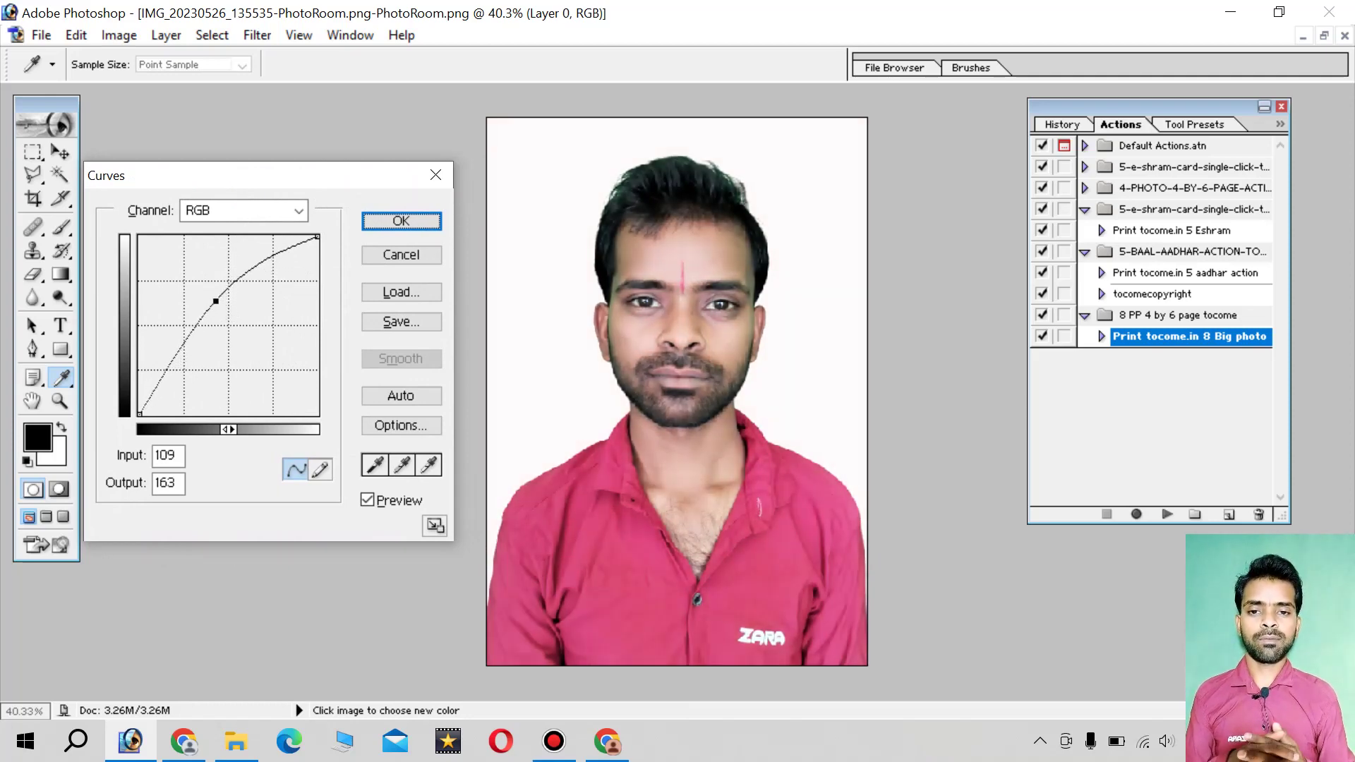
key("Return")
key("l")
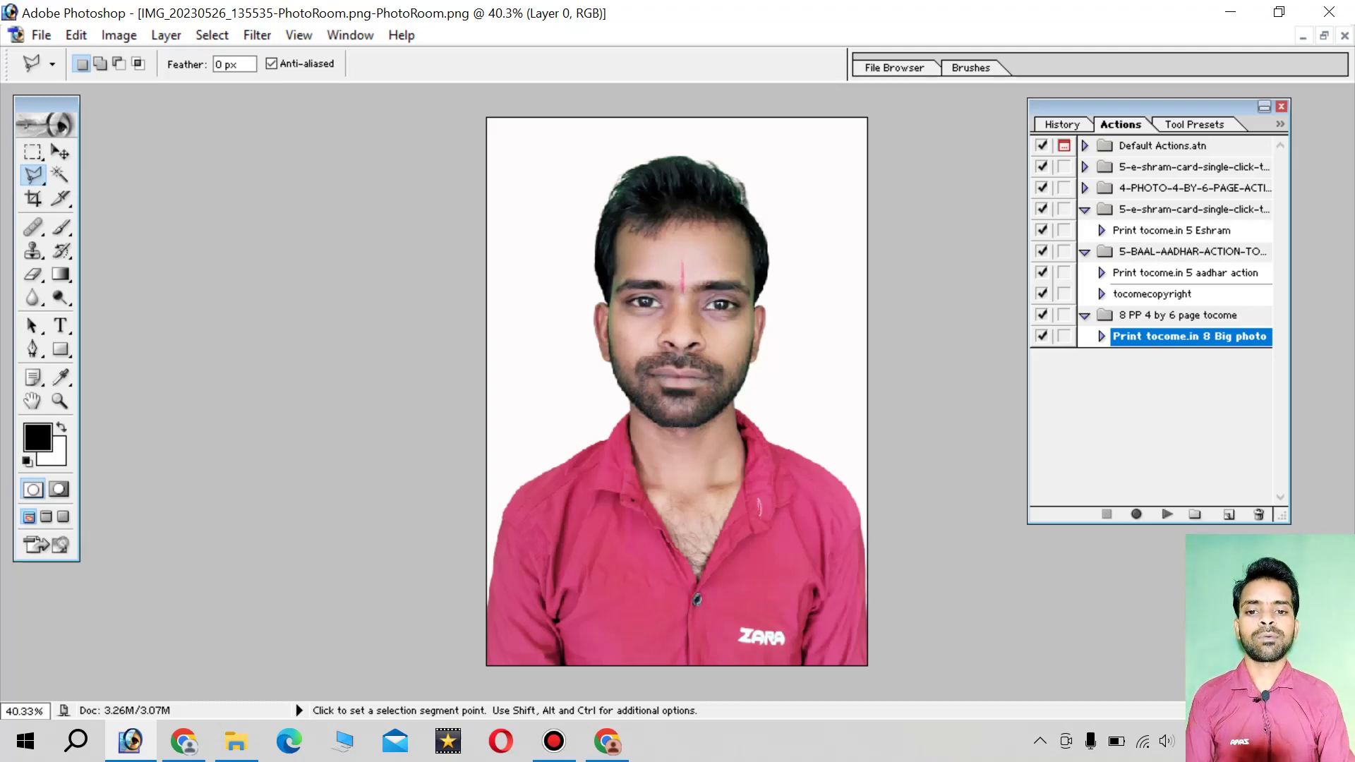
- In Color Balance, bring the Cyan-Red midtone value back near neutral, about +1
key("ctrl+b")
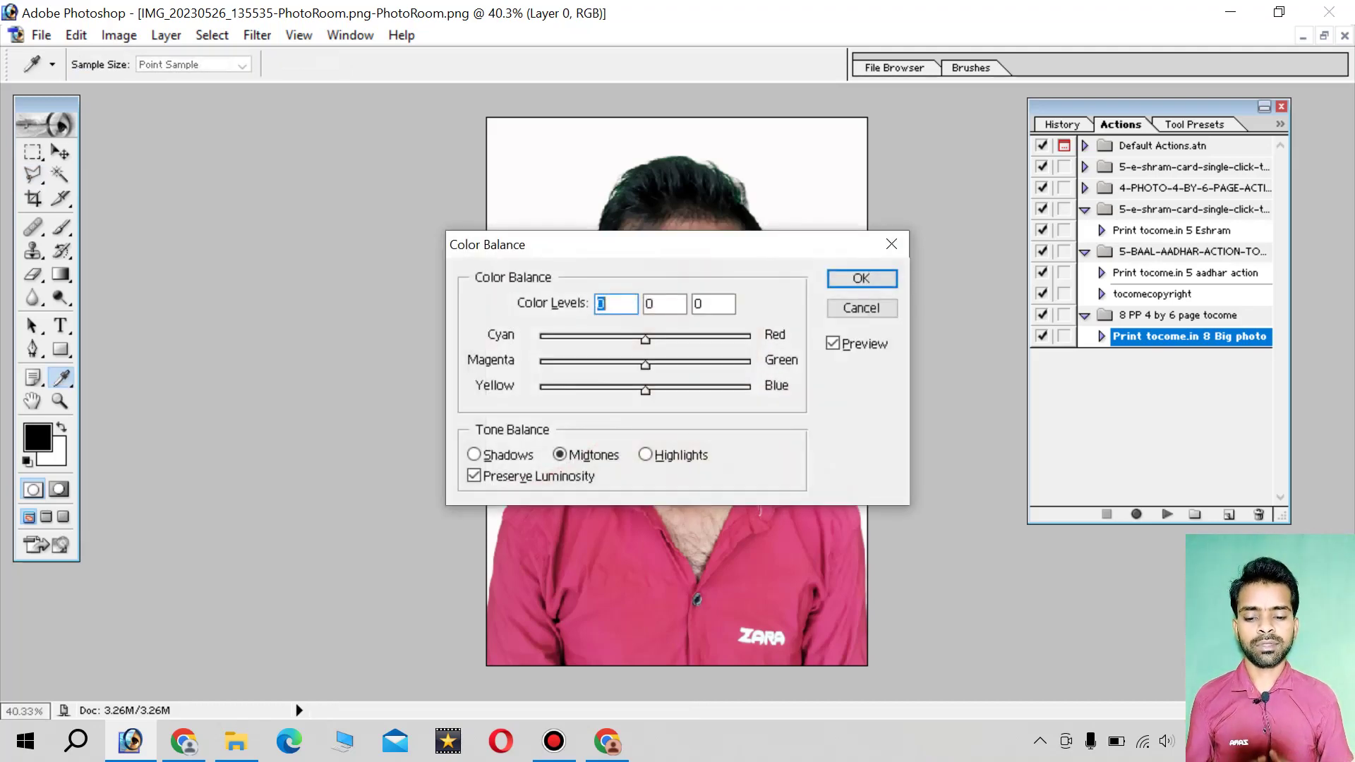
left_click_drag(688, 244, 289, 339)
type("83")
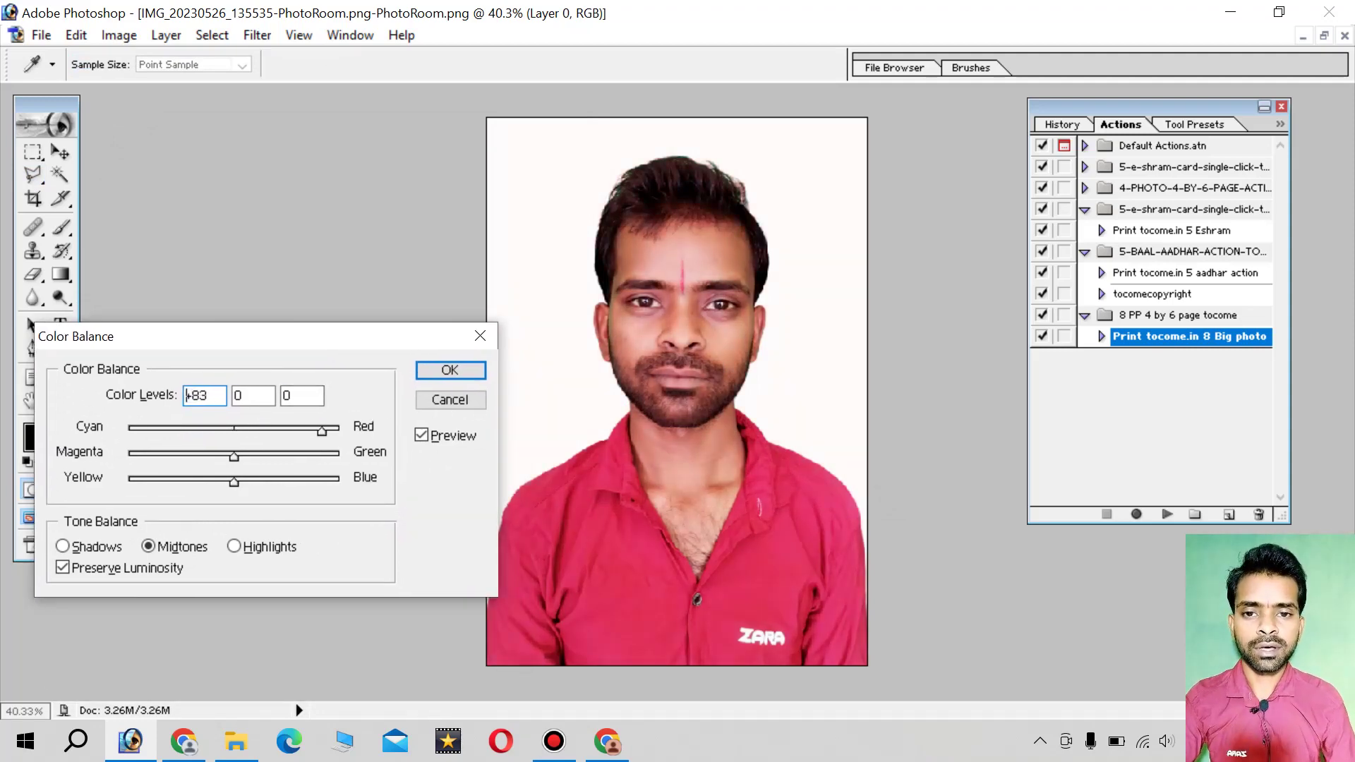
left_click_drag(322, 430, 339, 431)
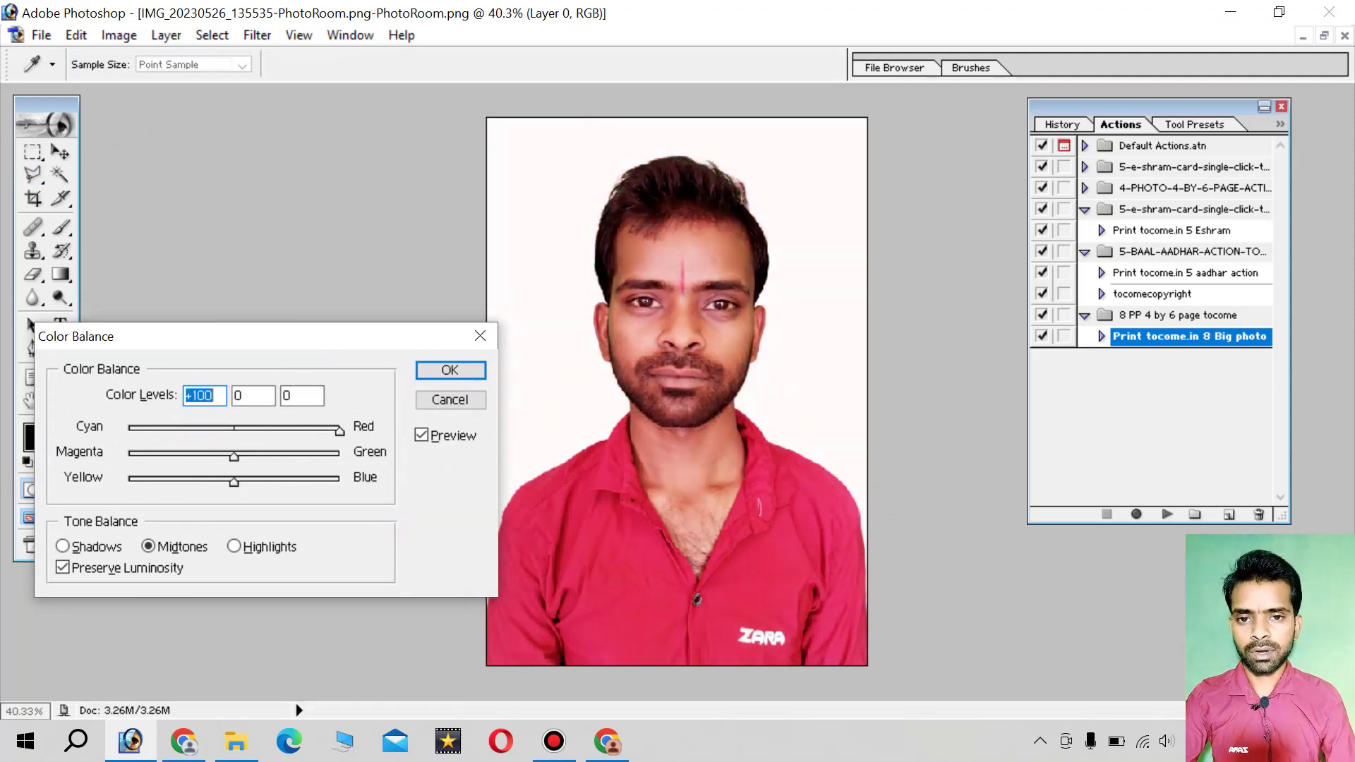
left_click_drag(347, 323, 351, 306)
type("3")
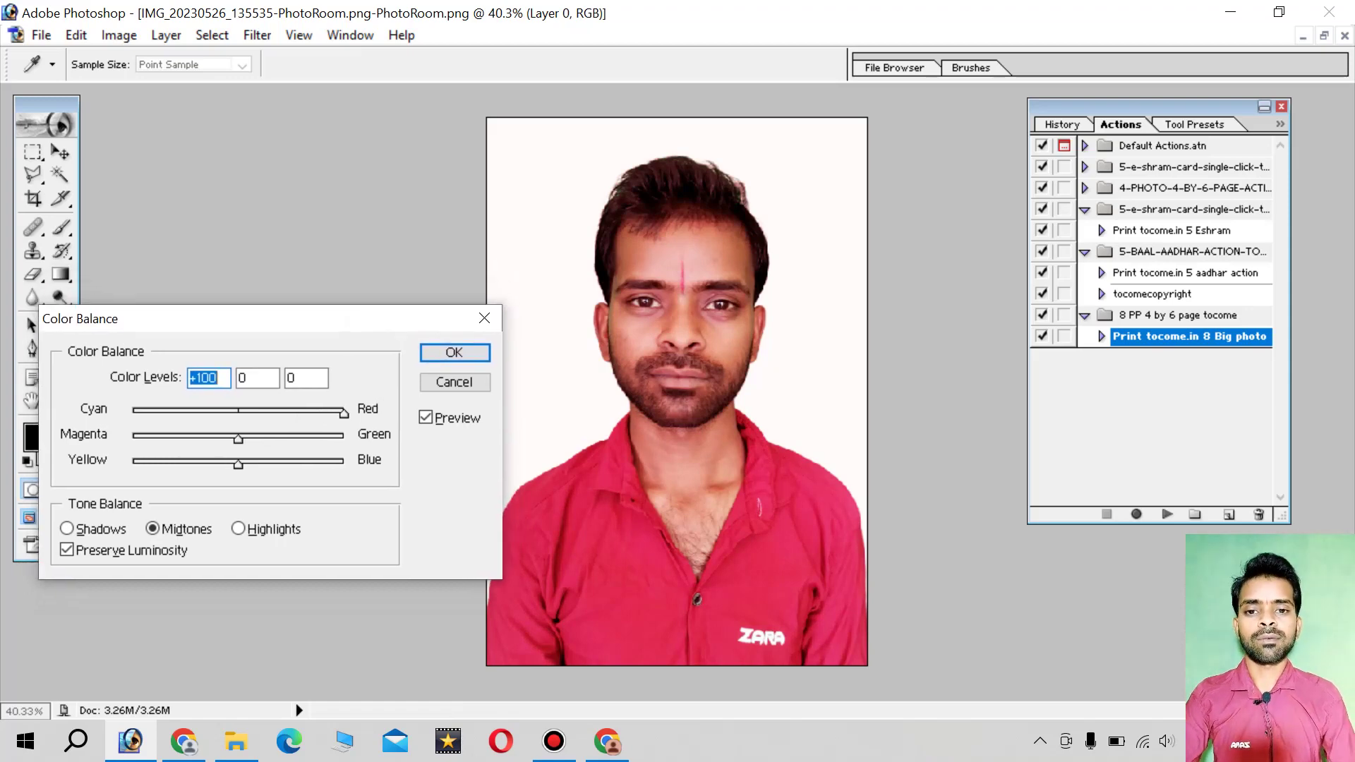
type("93")
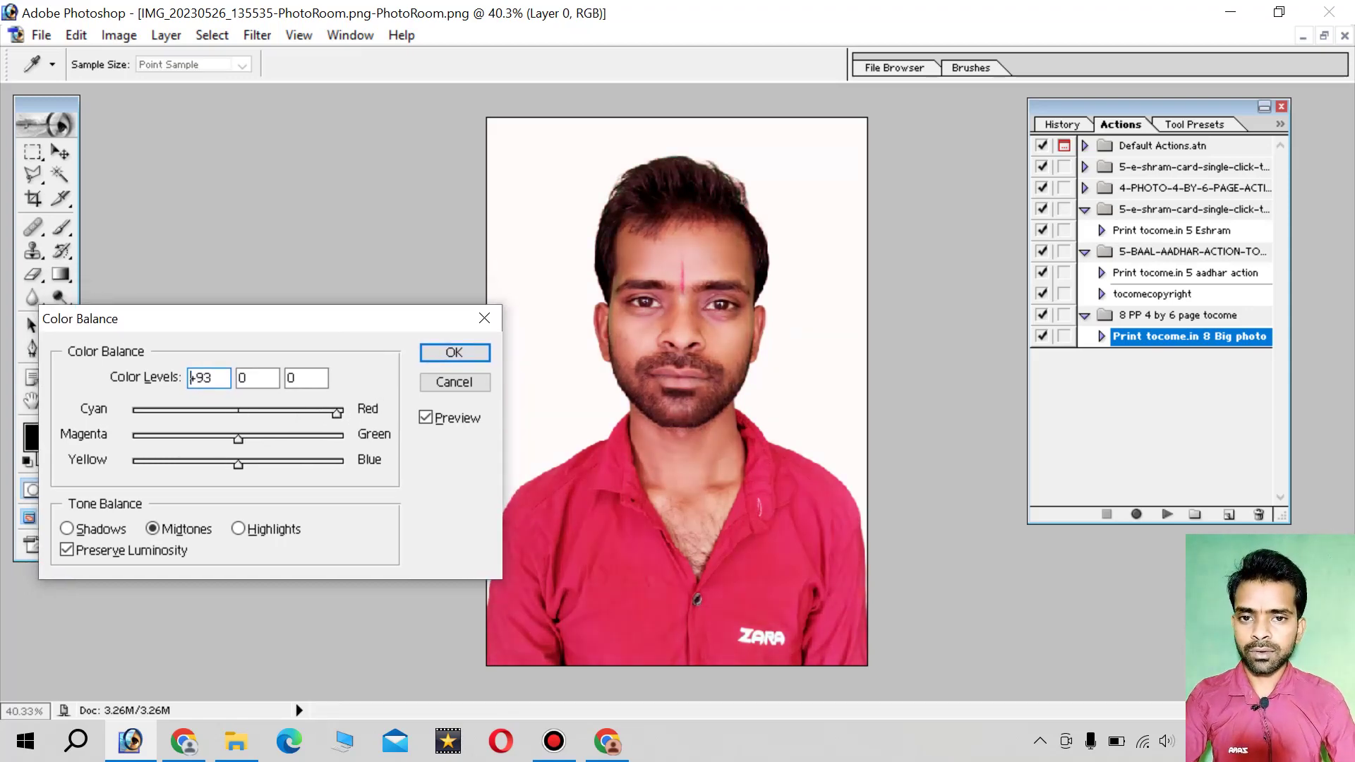
type("4")
type("100")
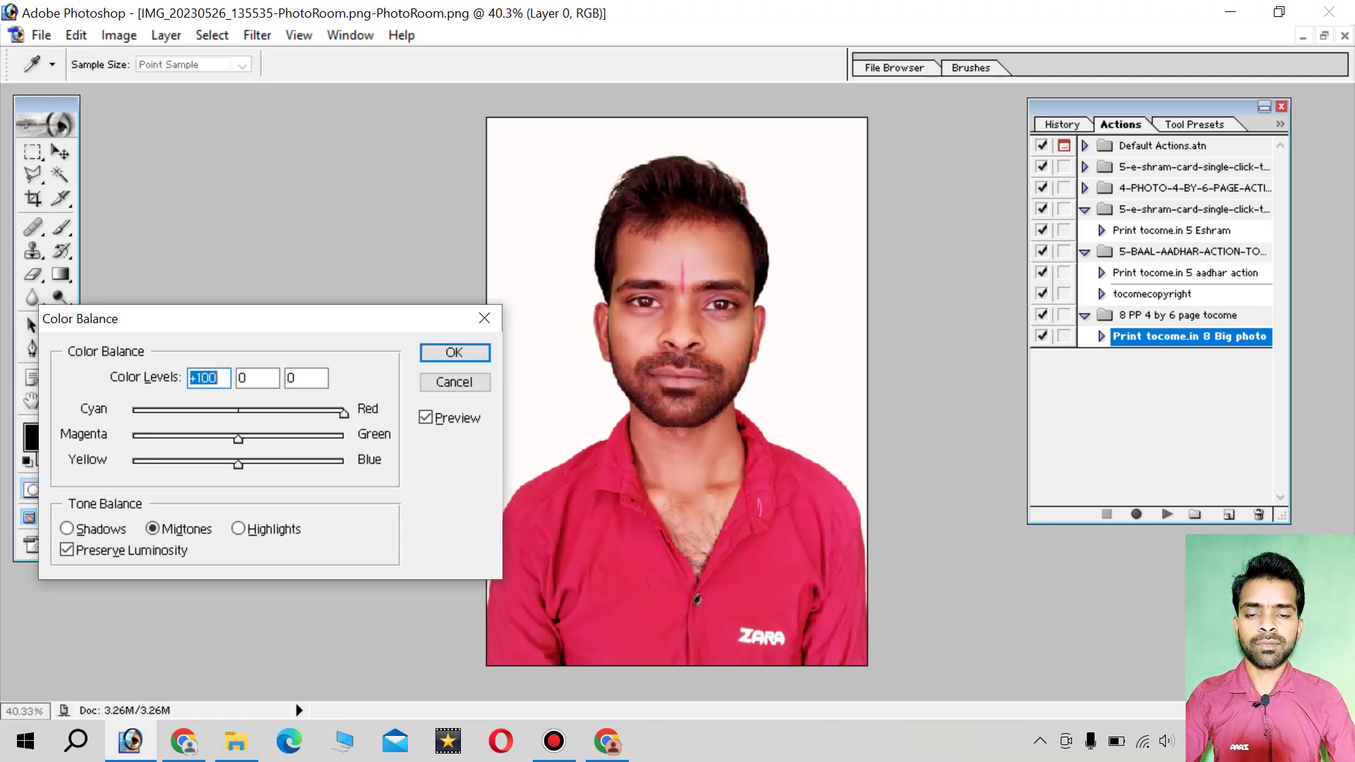
mouse_move(344, 413)
left_mouse_down()
mouse_move(161, 413)
mouse_move(327, 413)
left_mouse_up()
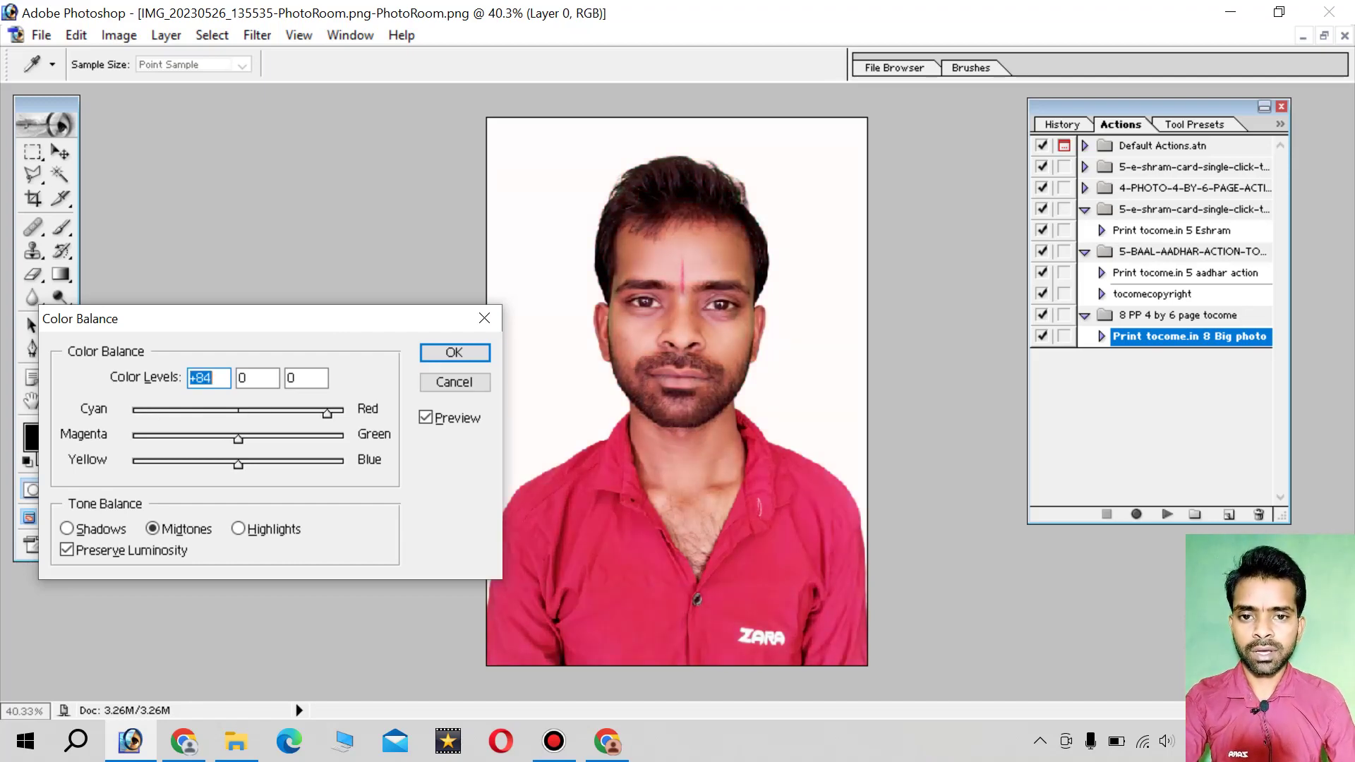
left_click_drag(296, 412, 265, 412)
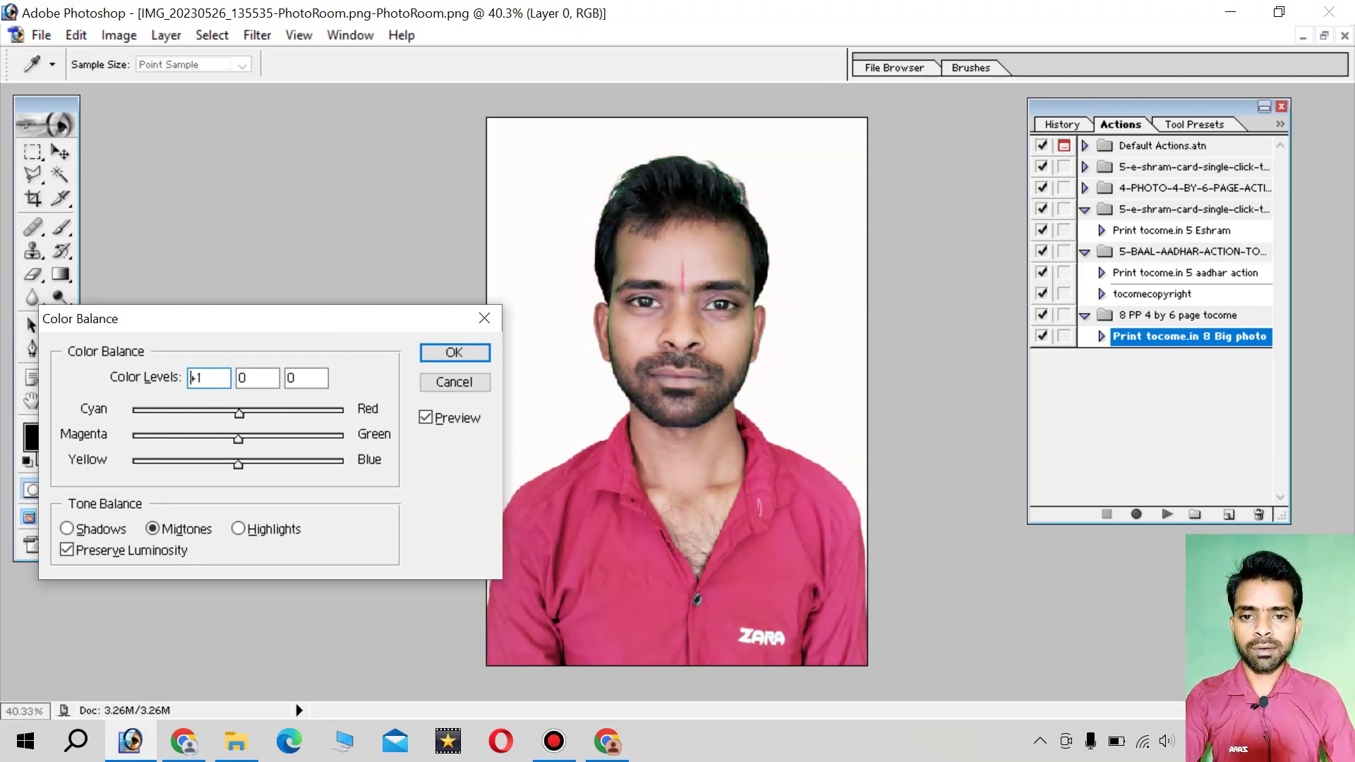
- Set Magenta-Green to 0 and Yellow-Blue to -17, and apply the correction
key("Tab")
type("100")
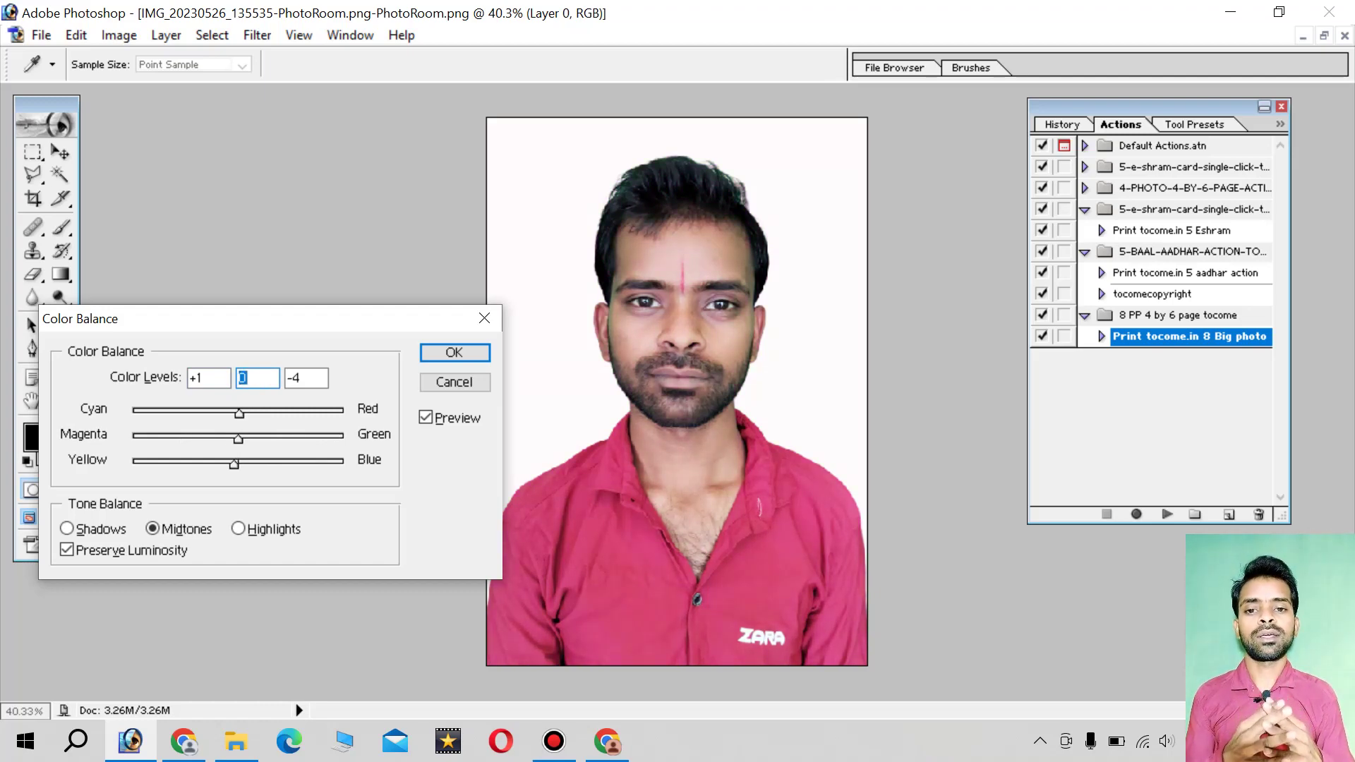
left_click_drag(234, 463, 162, 463)
type("-26")
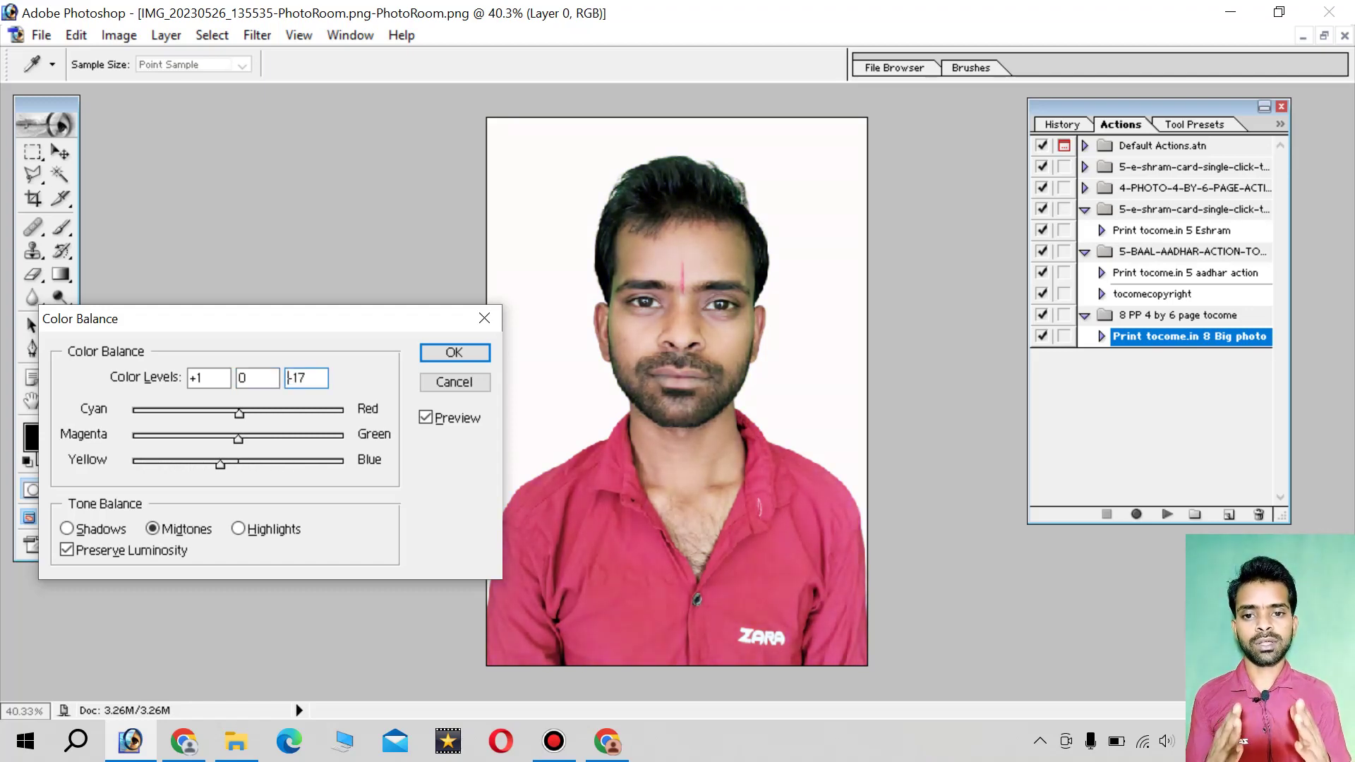
key("Escape")
key("l")
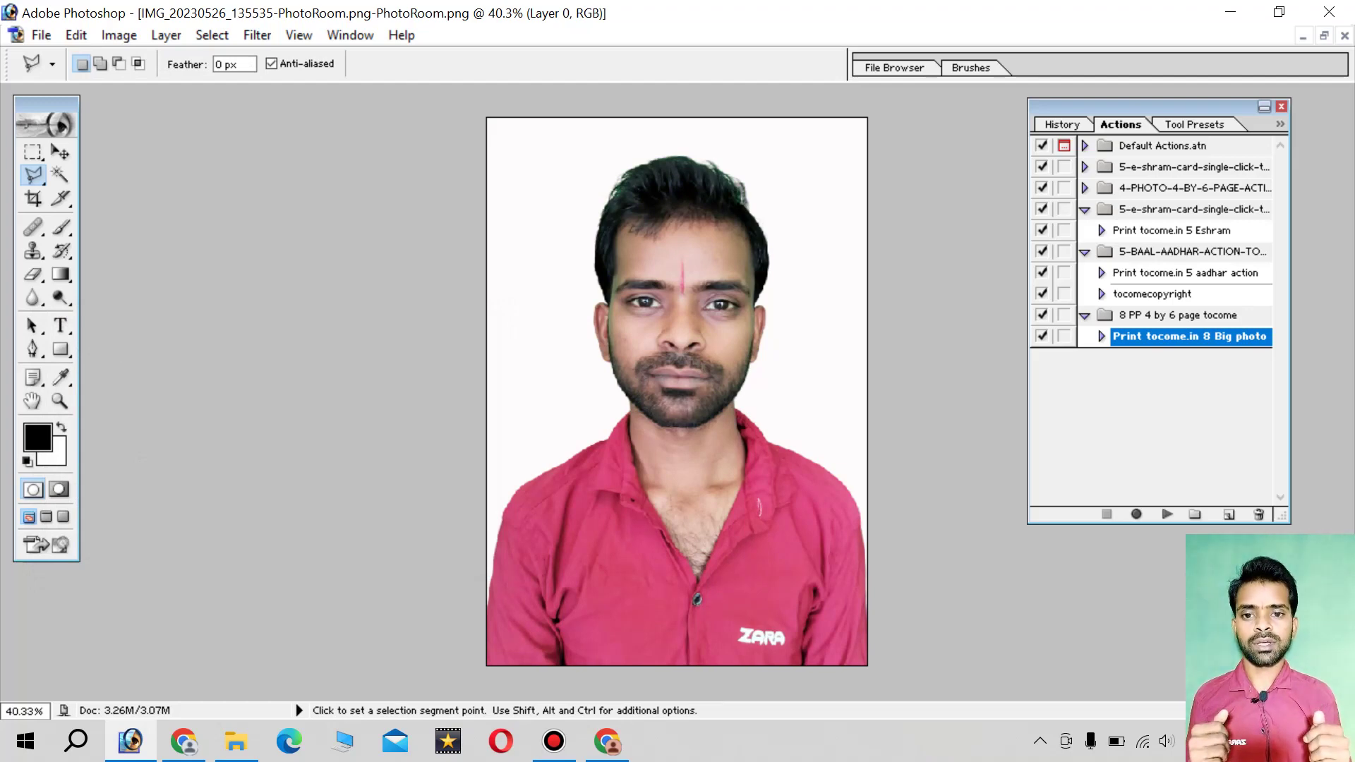
key("ctrl+l")
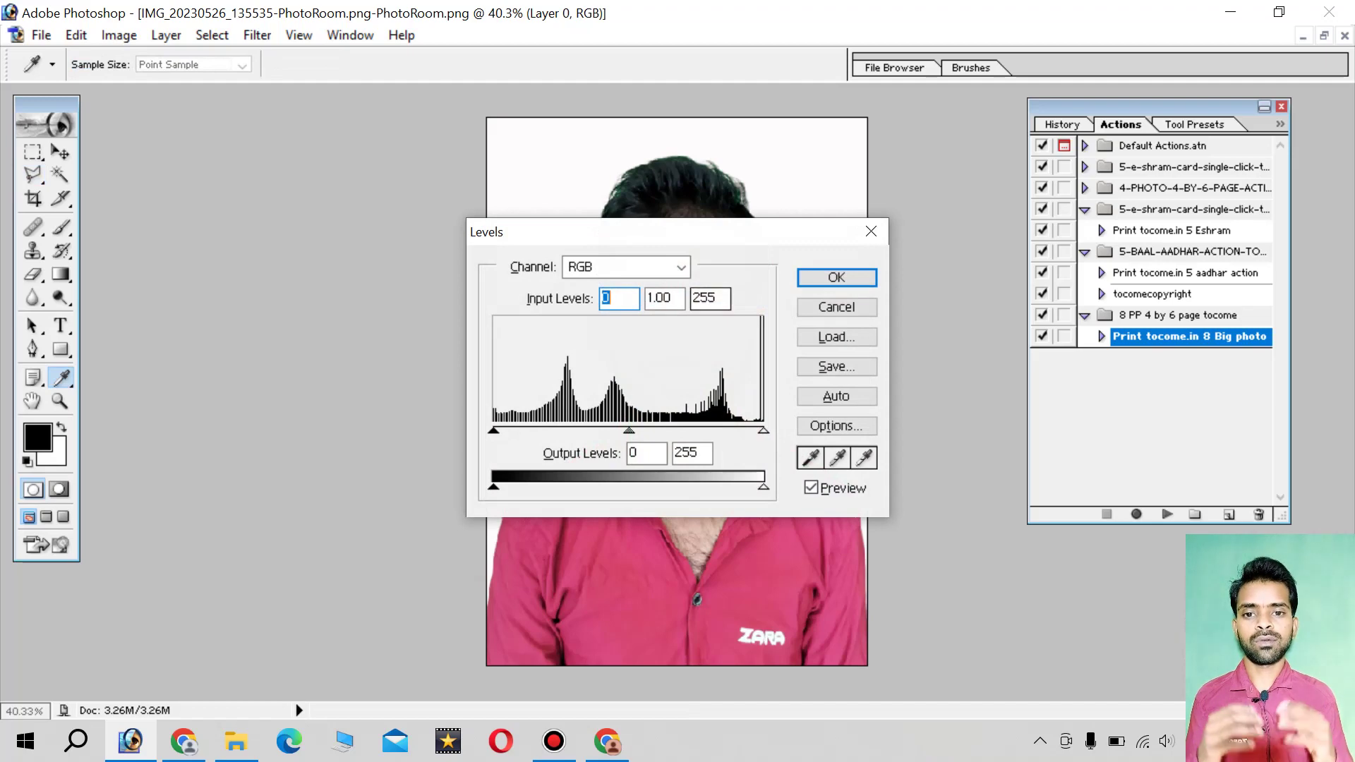
left_click_drag(699, 239, 312, 362)
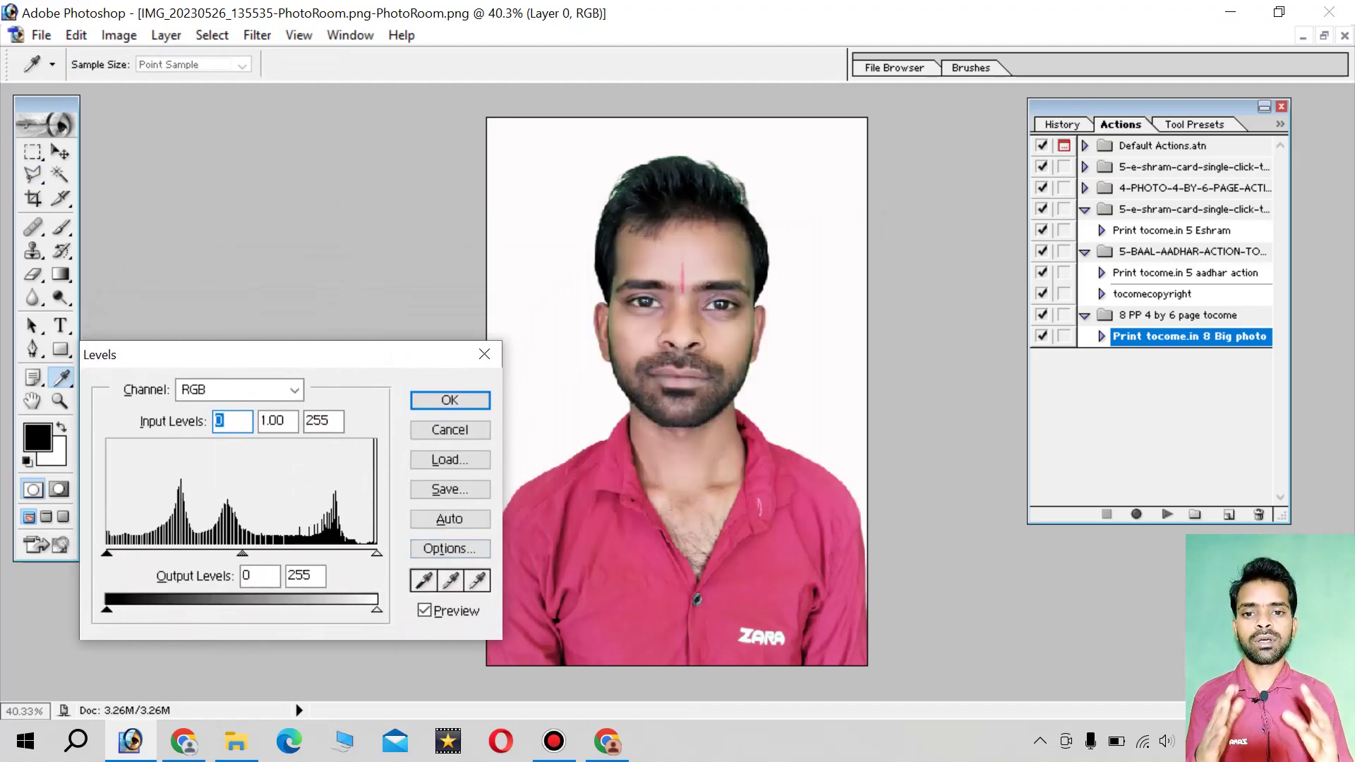
mouse_move(370, 554)
left_mouse_down()
mouse_move(347, 553)
mouse_move(373, 553)
left_mouse_up()
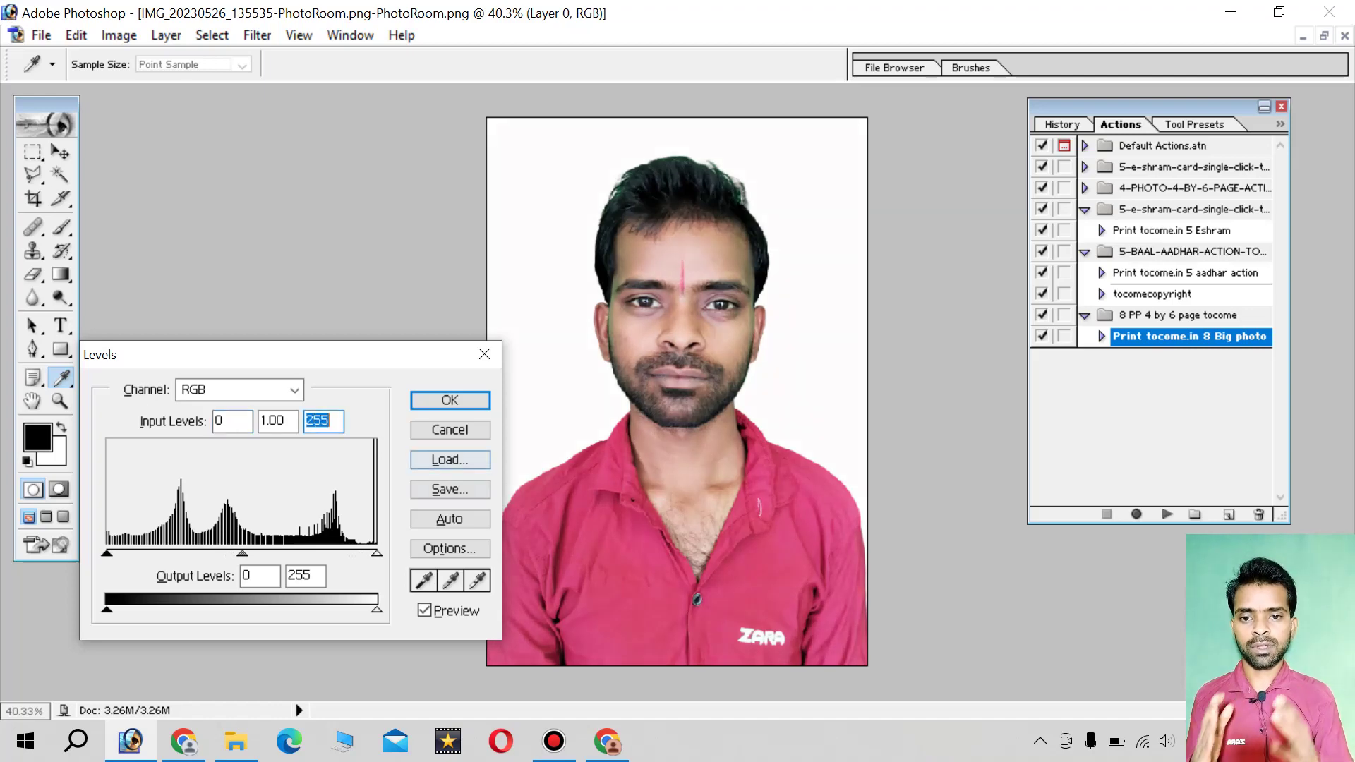
key("Escape")
key("l")
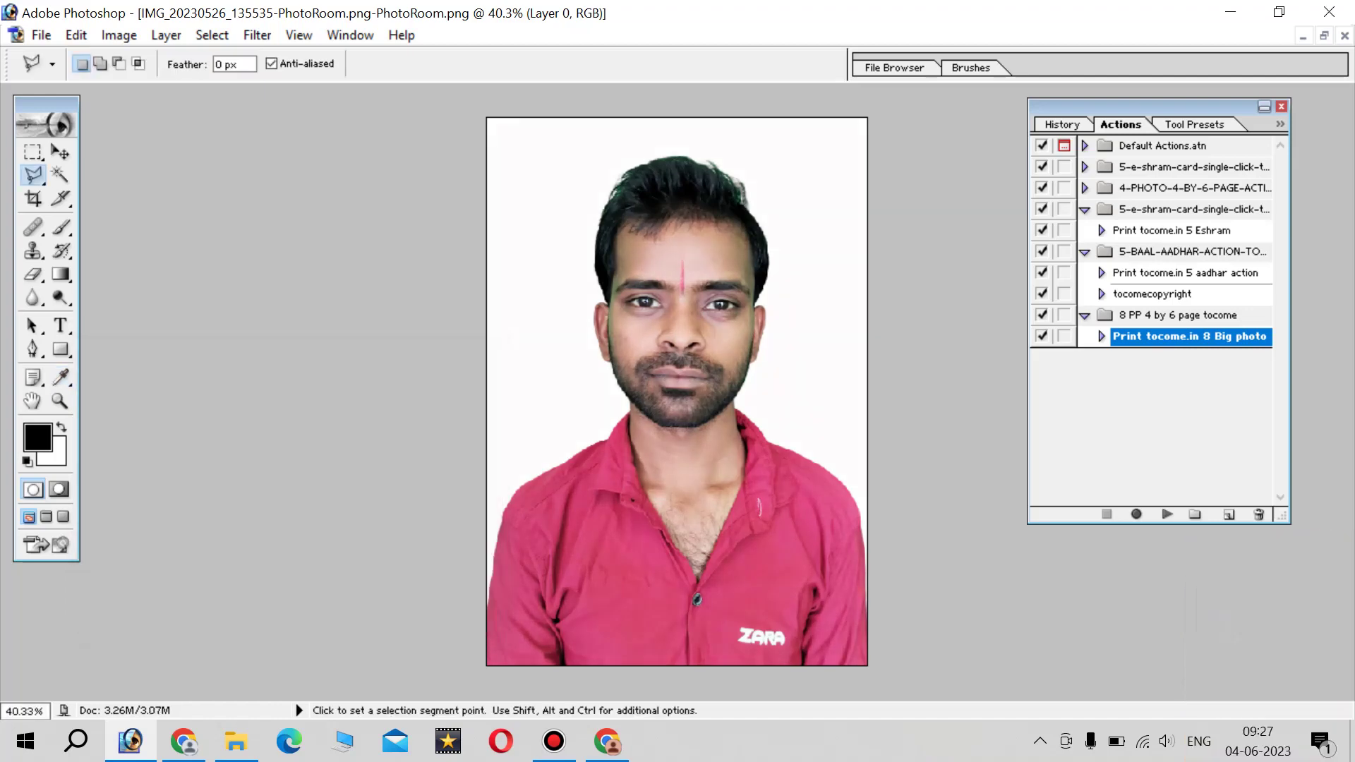
- Zoom to 100% and scroll up to the man's hair and forehead
key("ctrl+plus")
key("ctrl+plus")
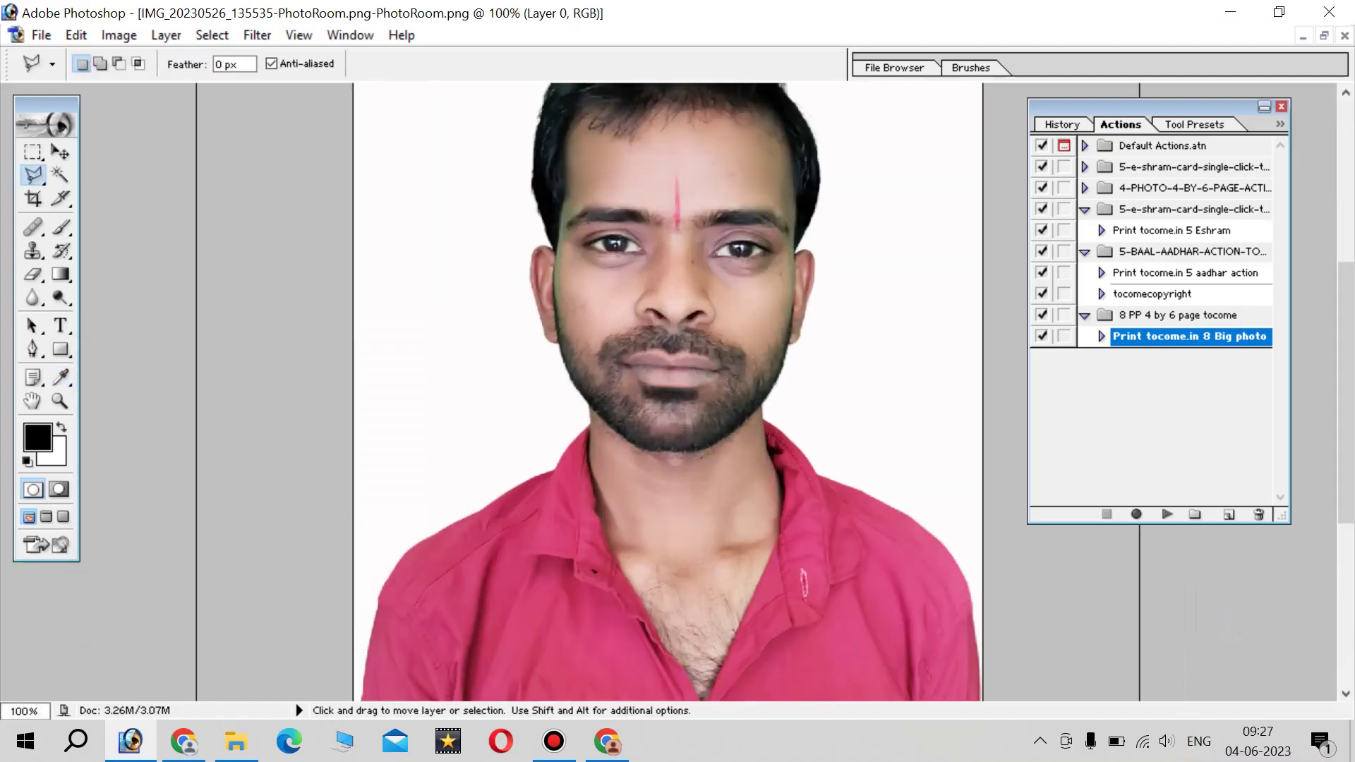
key("ctrl+plus")
scroll(667, 392, "up", 3)
scroll(668, 392, "up", 3)
scroll(667, 393, "up", 1)
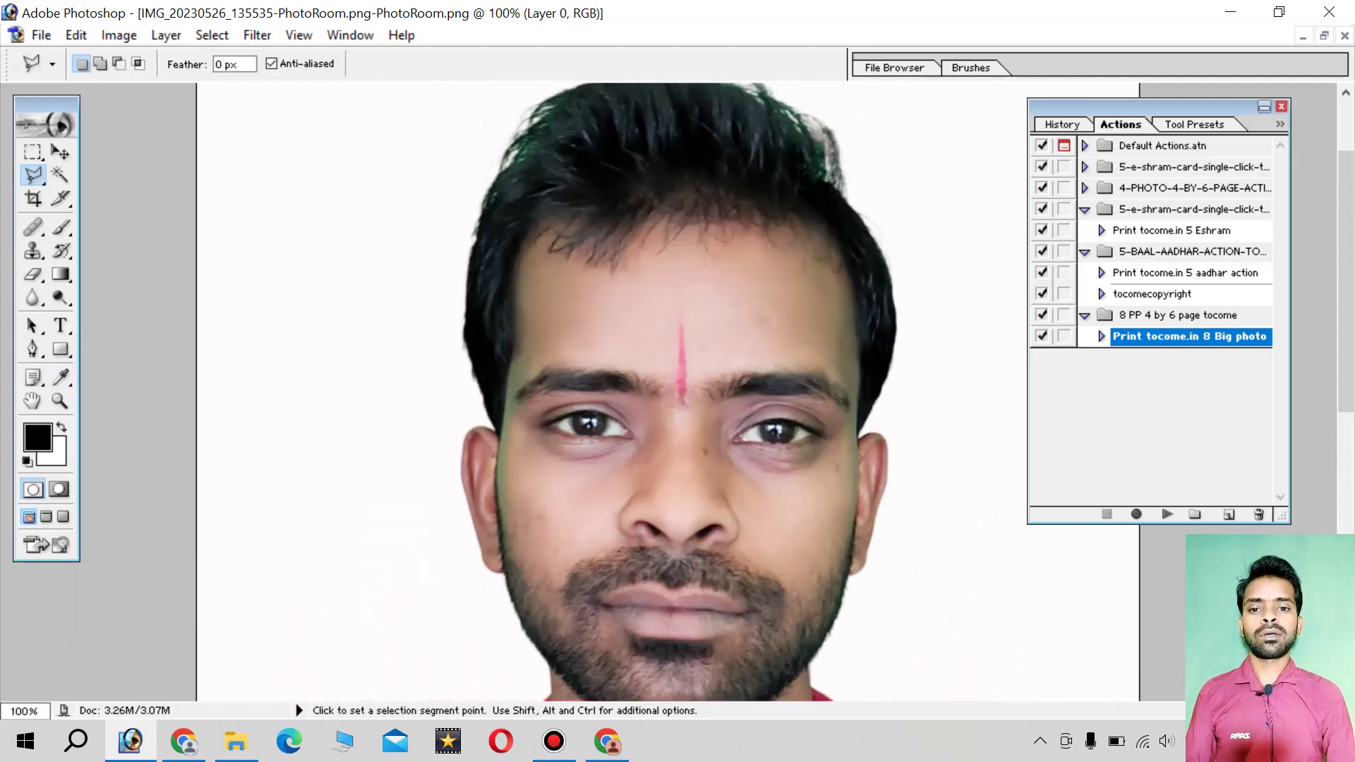
scroll(668, 393, "up", 2)
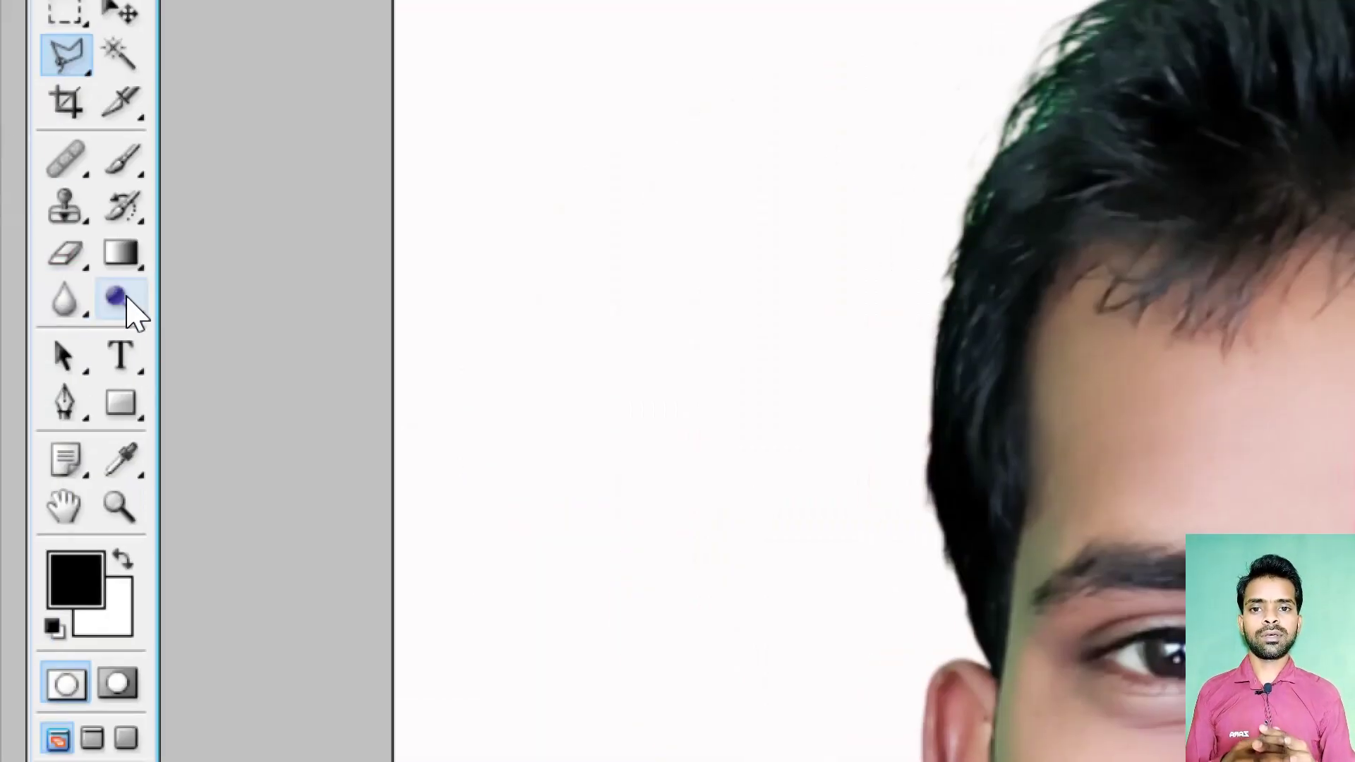
- Choose the Dodge tool and set its exposure to 17%
left_click(126, 303)
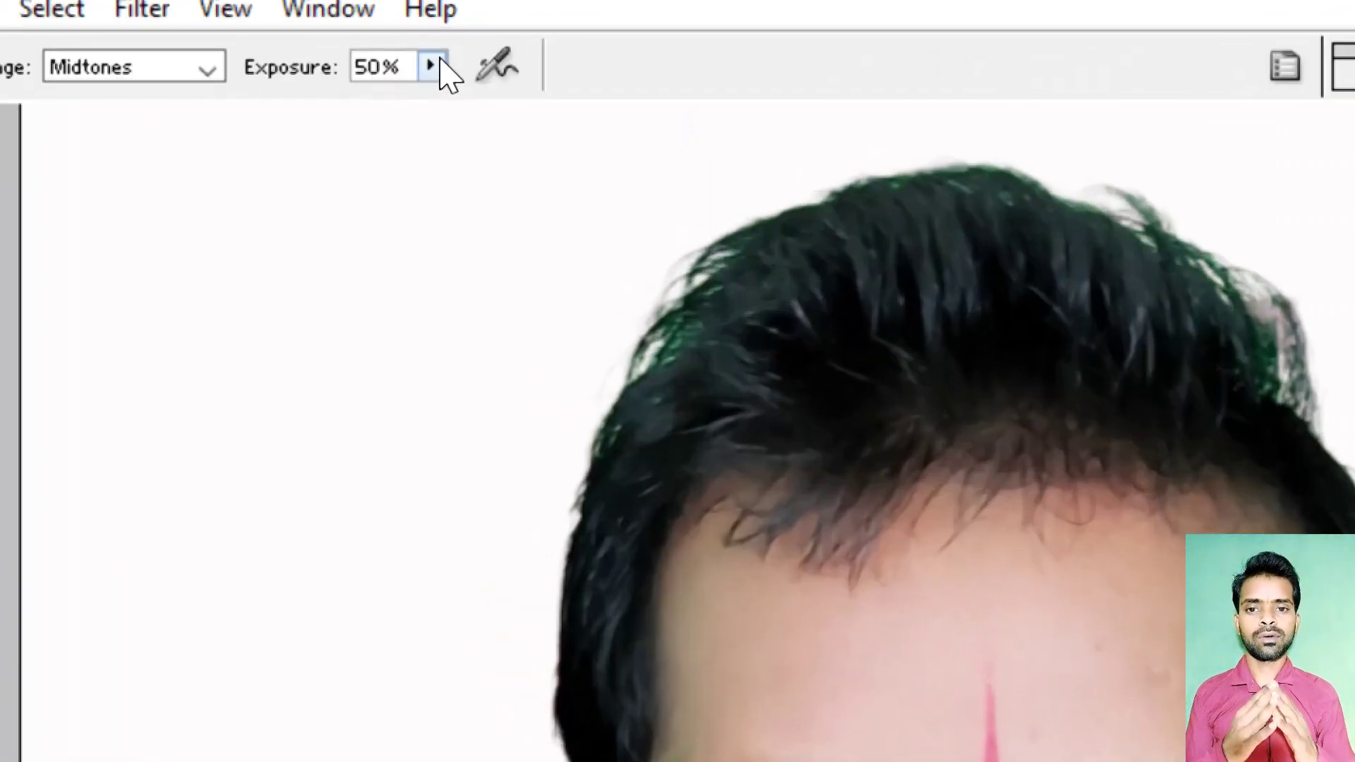
left_click(402, 65)
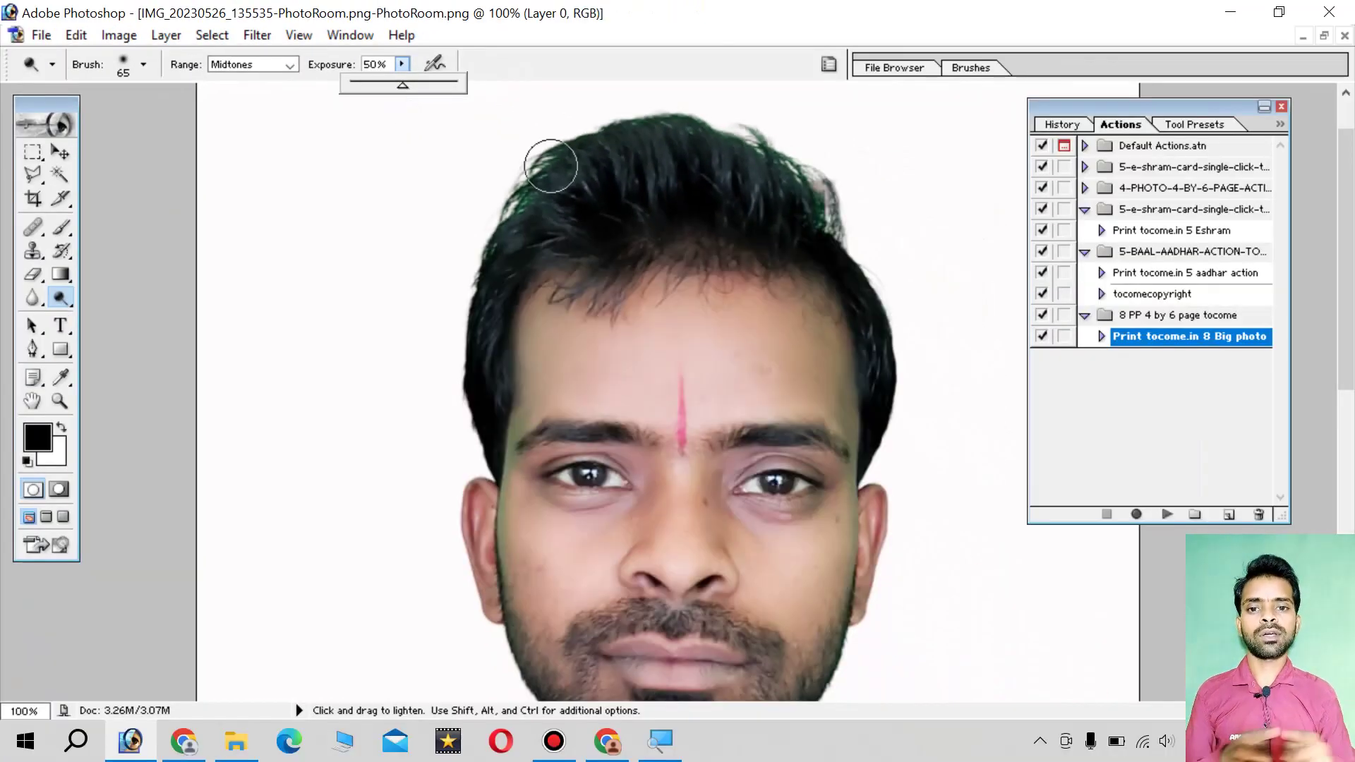
scroll(874, 434, "down", 1)
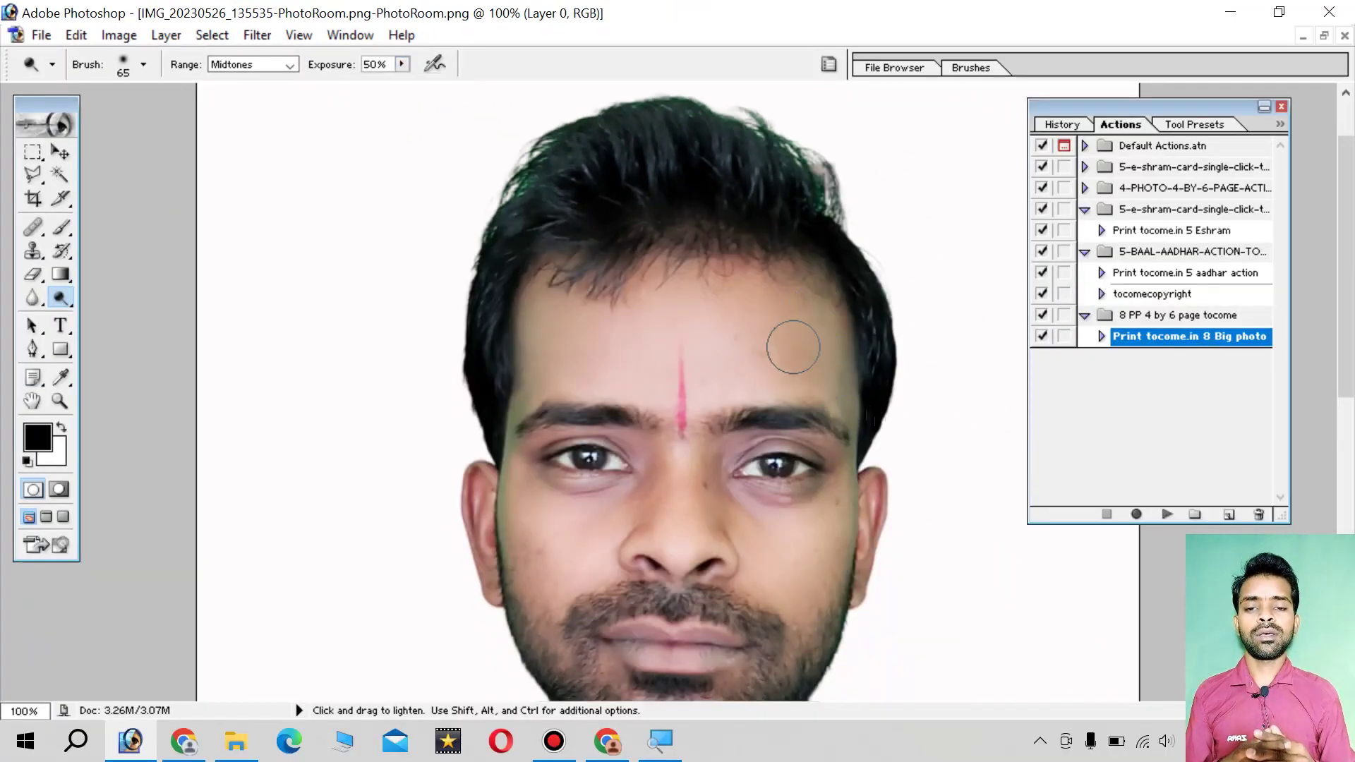
scroll(826, 357, "down", 8)
scroll(826, 514, "down", 1)
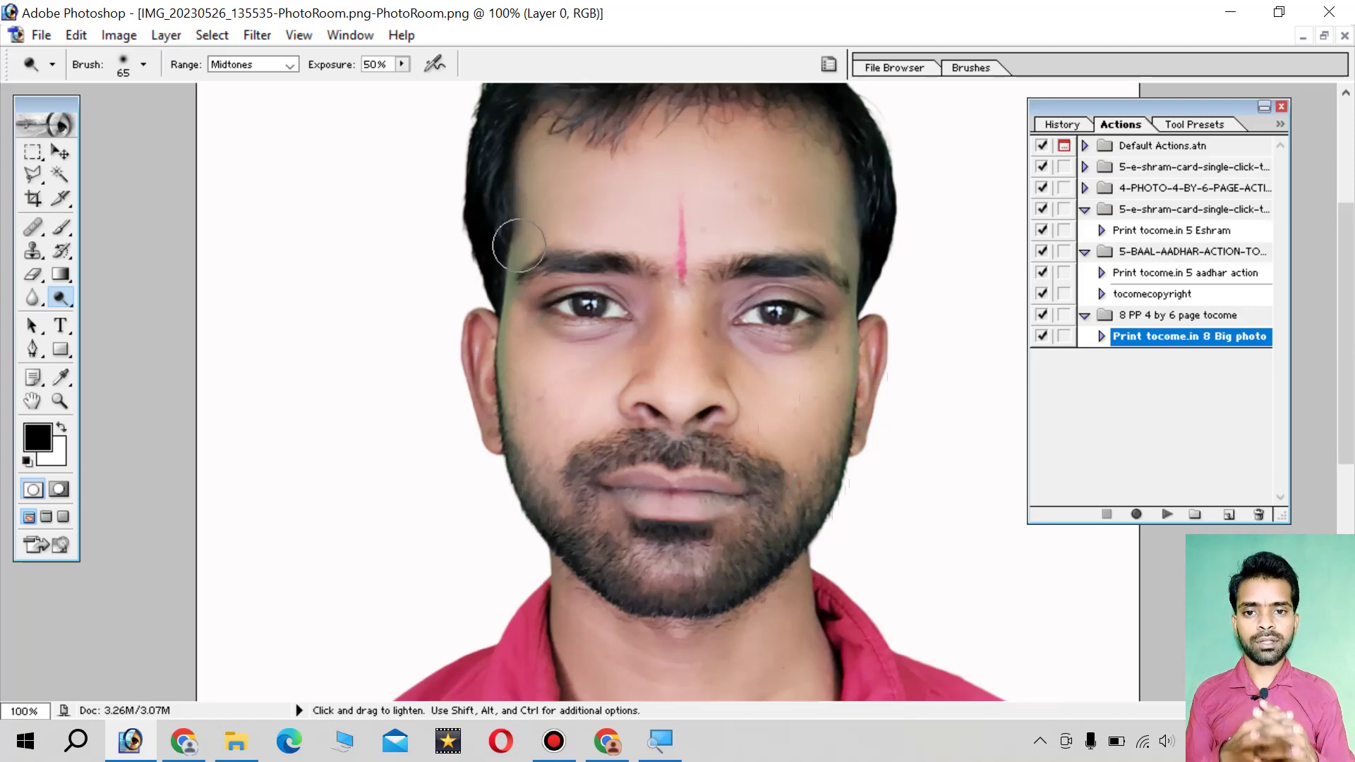
left_click(401, 66)
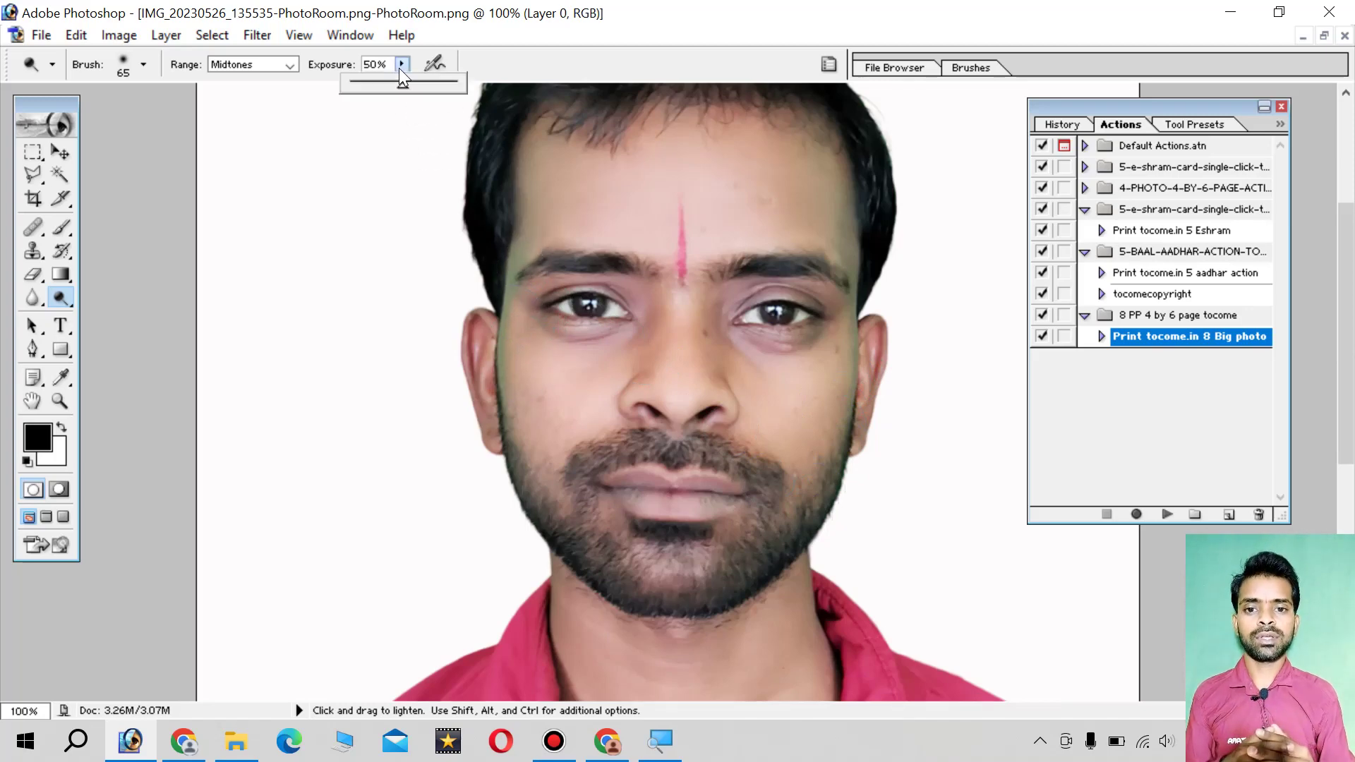
left_click_drag(364, 86, 368, 86)
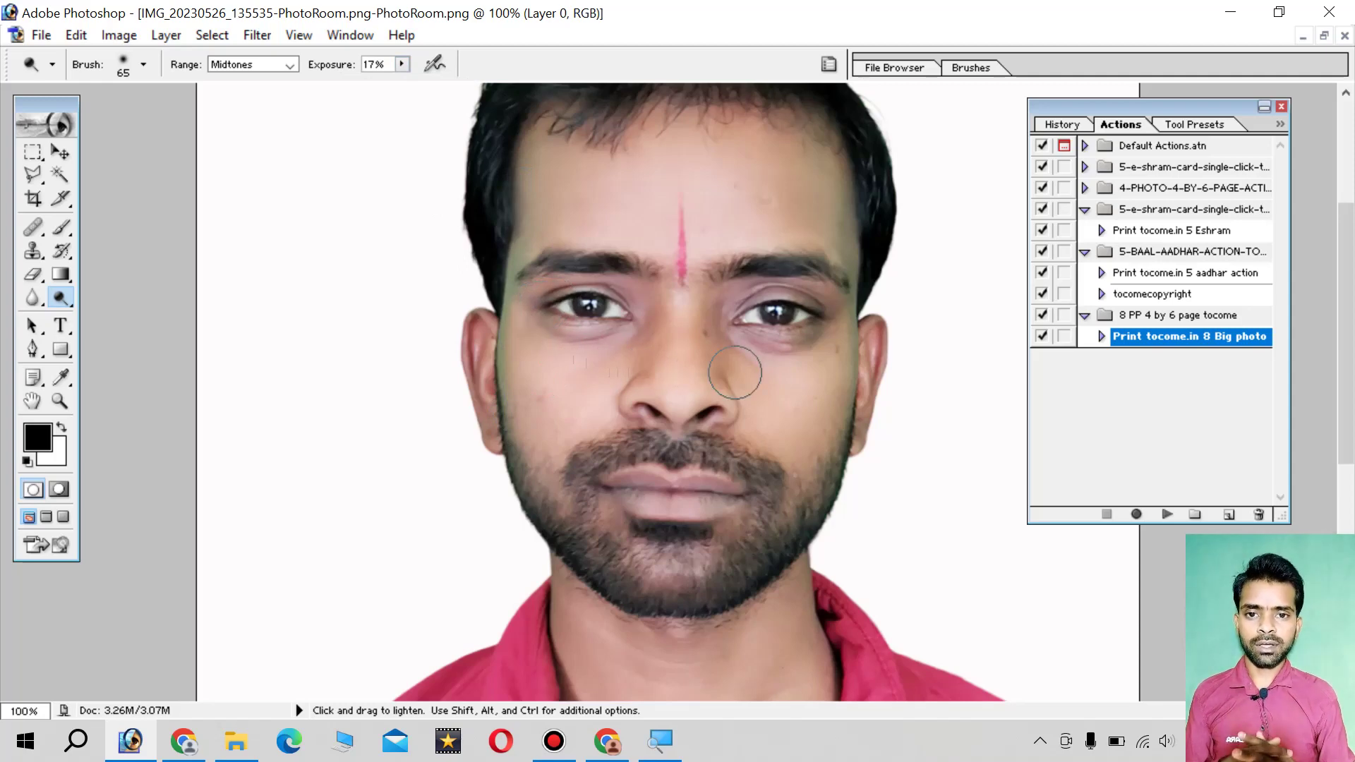
- Dodge the skin across the neck to lighten it
scroll(840, 305, "down", 2)
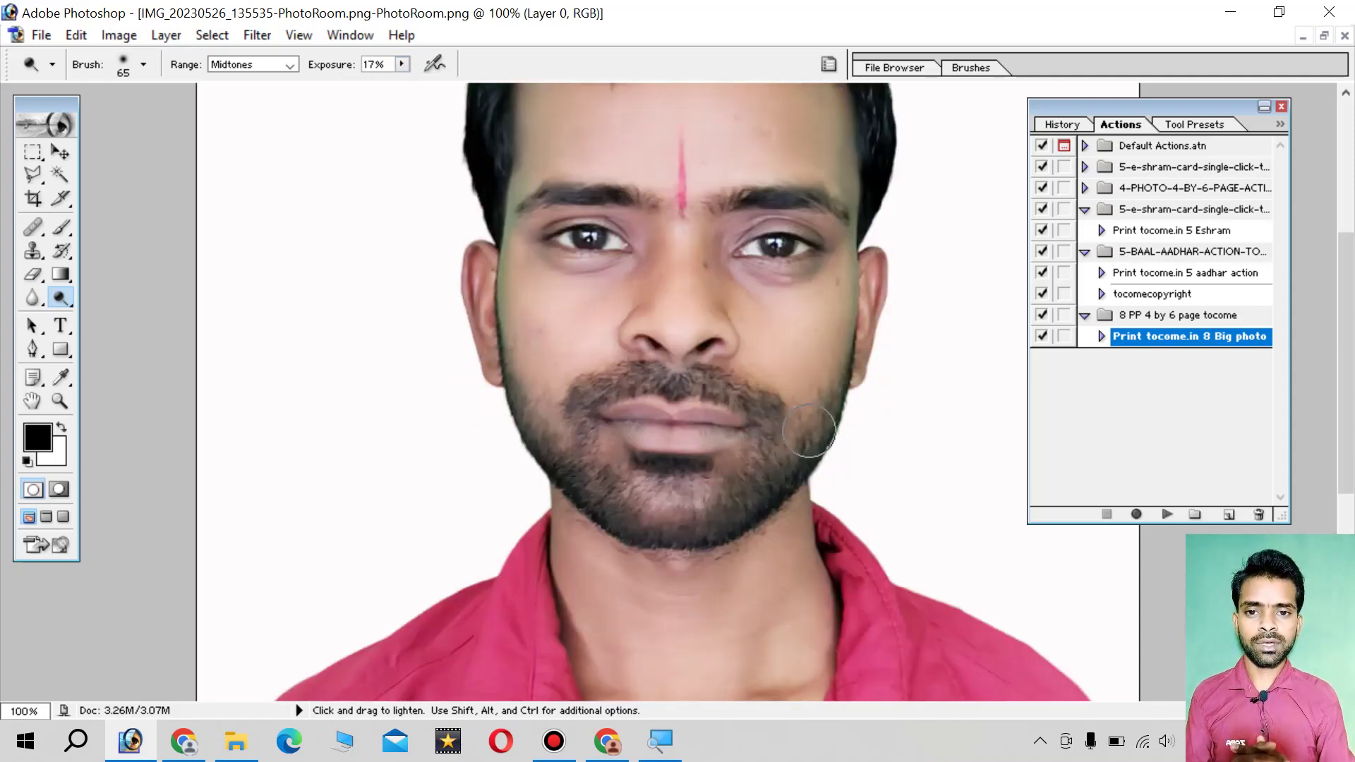
scroll(741, 424, "down", 2)
left_click_drag(579, 639, 621, 670)
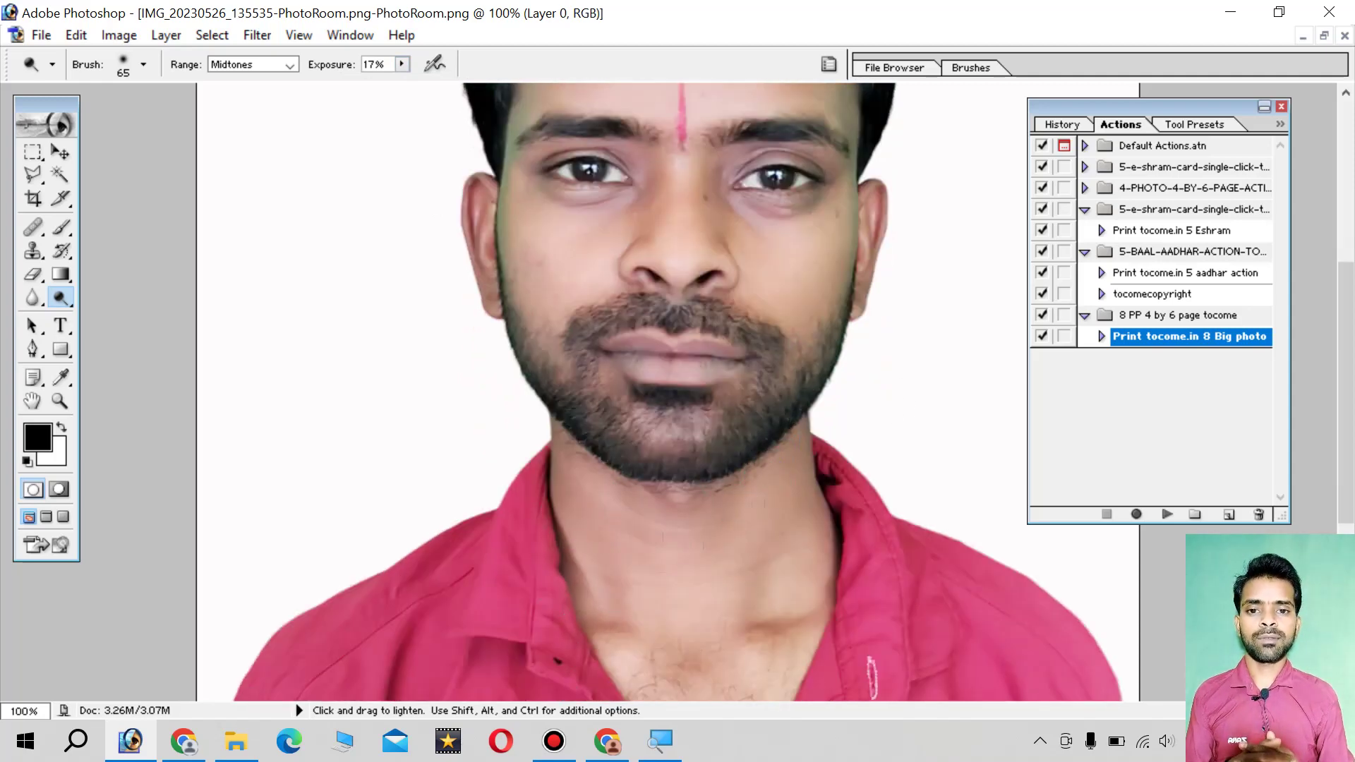
left_click_drag(752, 638, 595, 521)
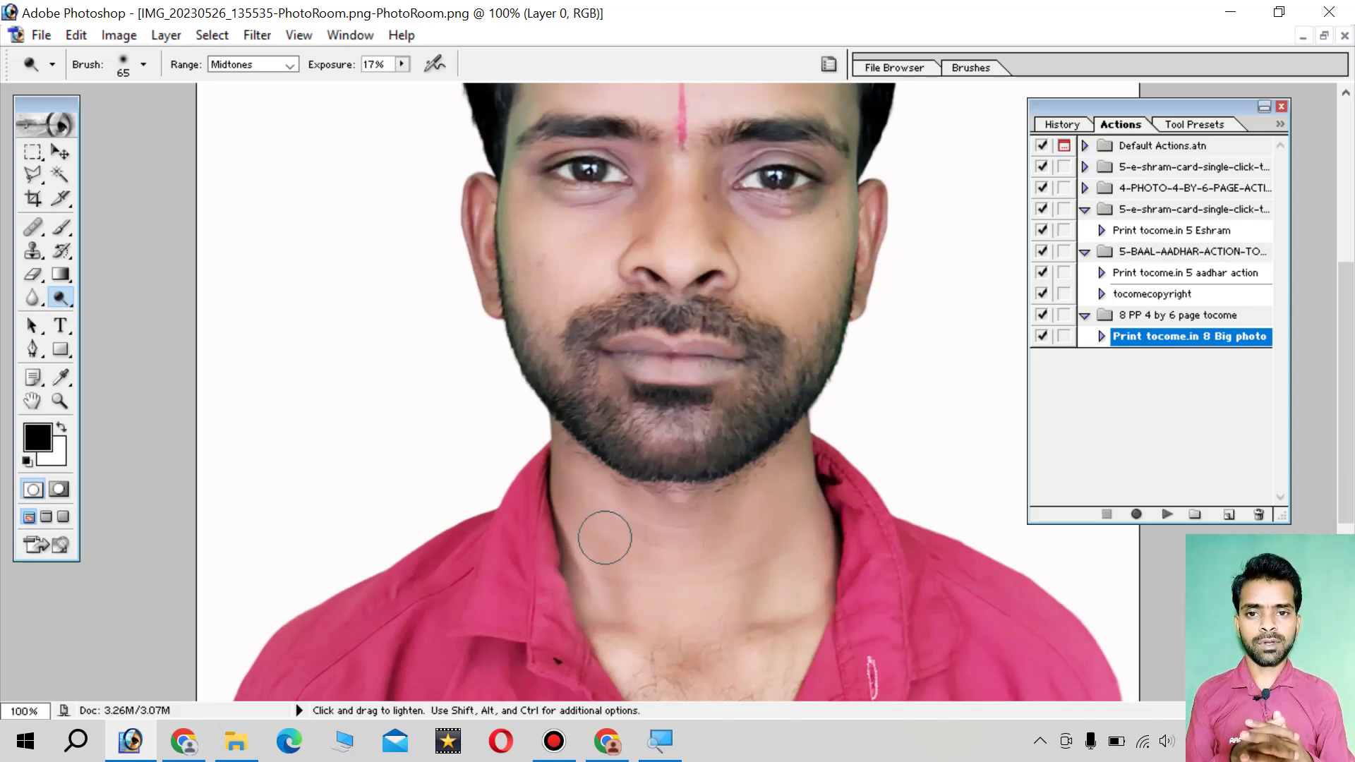
scroll(700, 633, "down", 1)
scroll(700, 633, "down", 2)
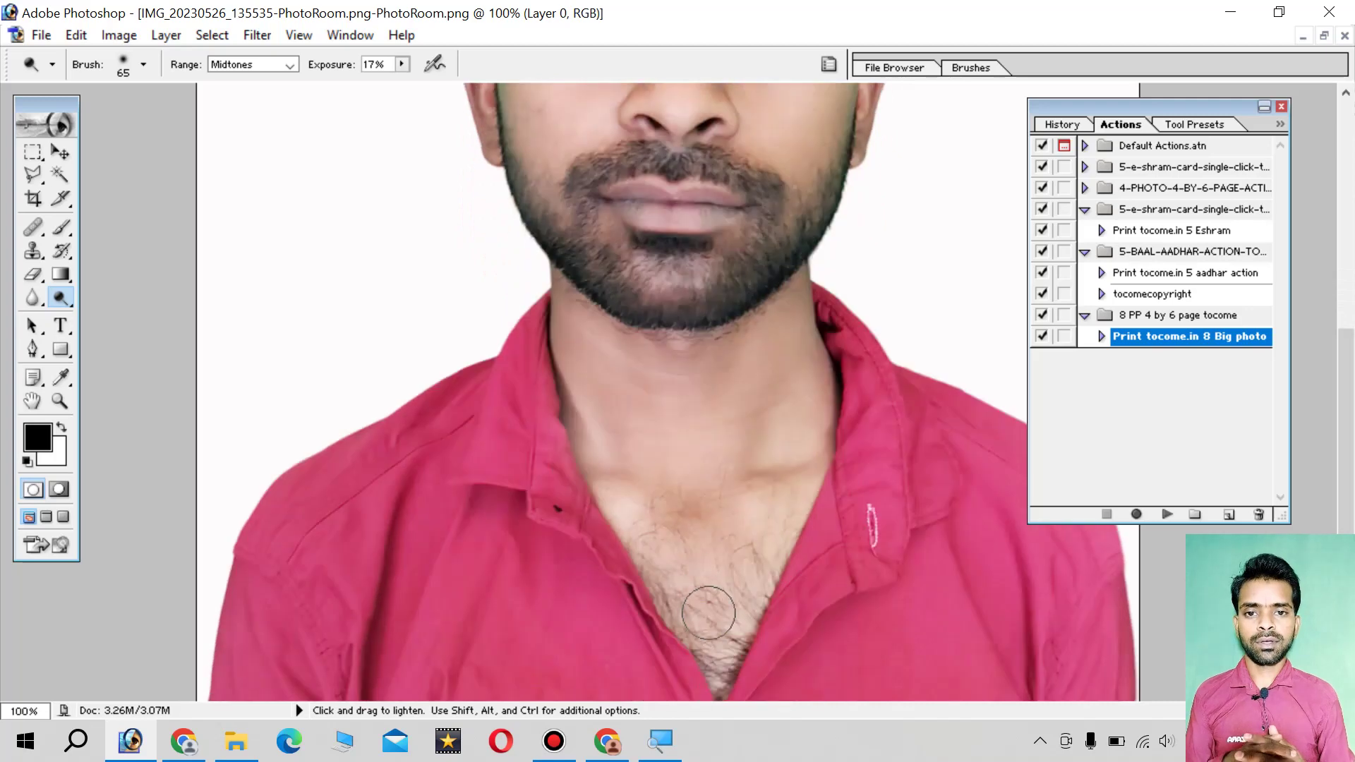
scroll(699, 417, "up", 2)
scroll(692, 432, "up", 2)
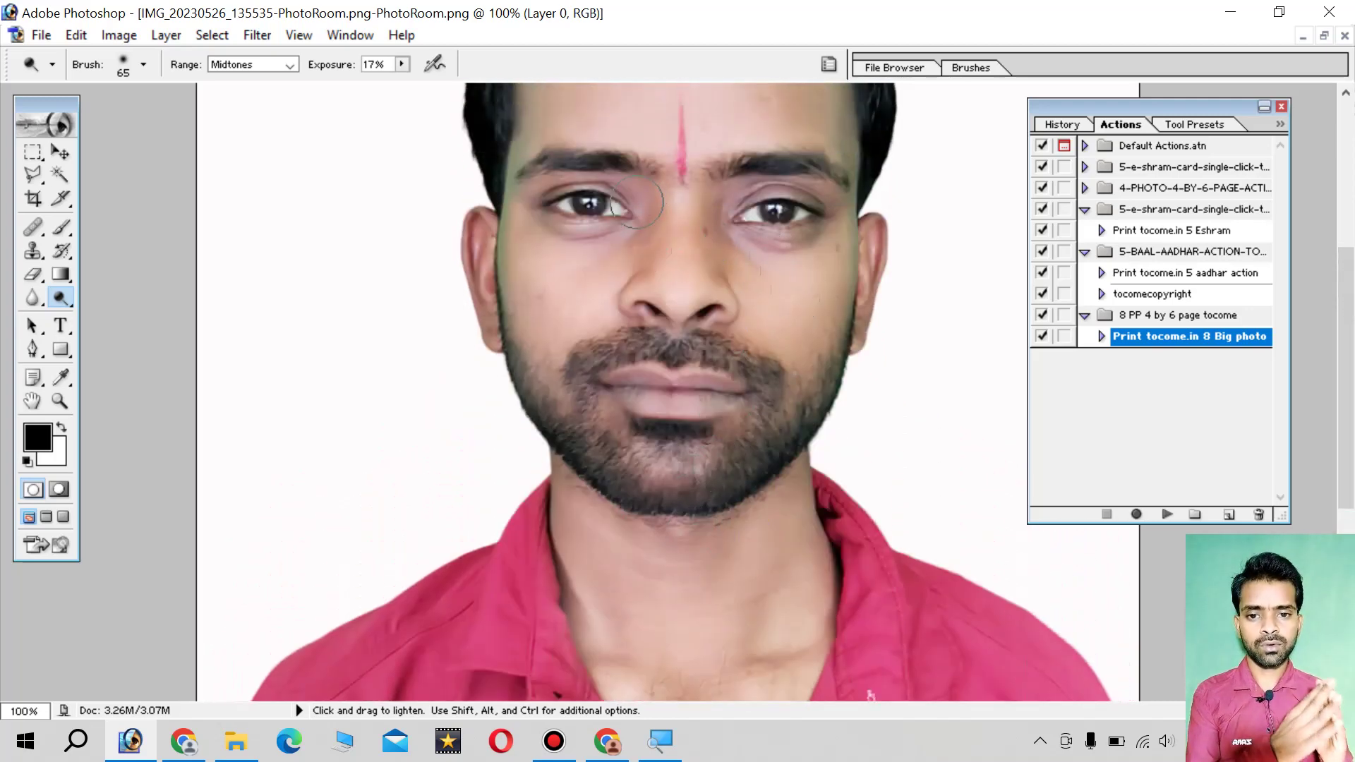
scroll(791, 310, "up", 3)
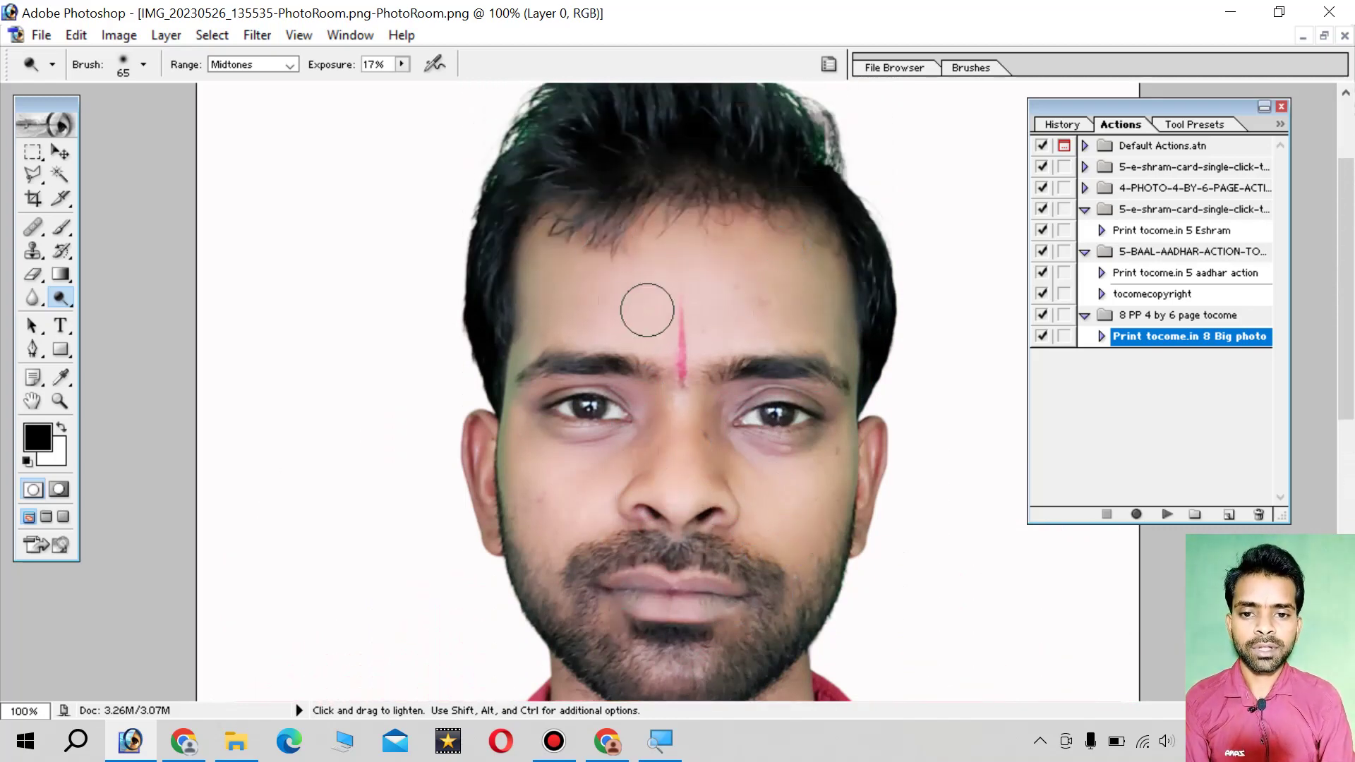
- Run the 'Print tocome.in 8 Big photo' action from the '8 PP 4 by 6 page tocome' set
key("ctrl+minus")
key("ctrl+minus")
key("ctrl+minus")
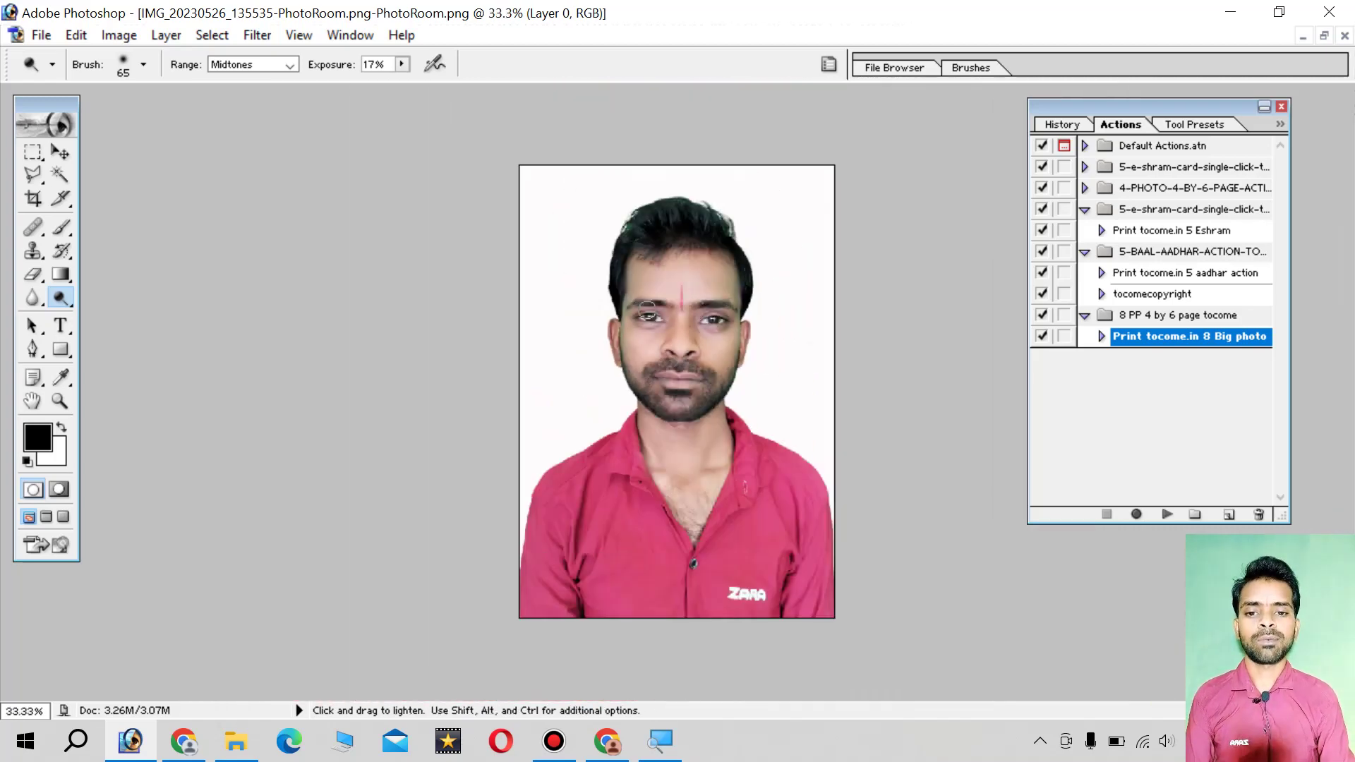
left_click(1169, 316)
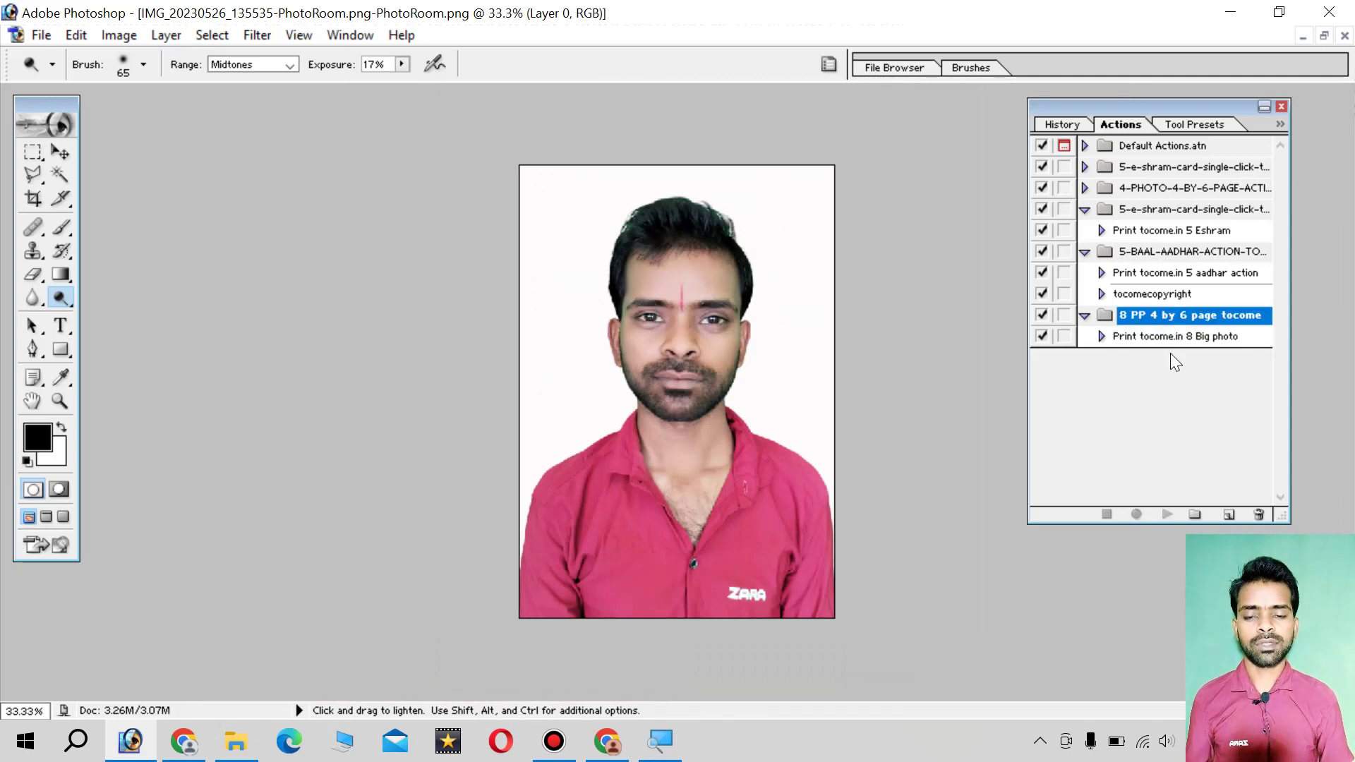
left_click(1151, 343)
left_click(1168, 515)
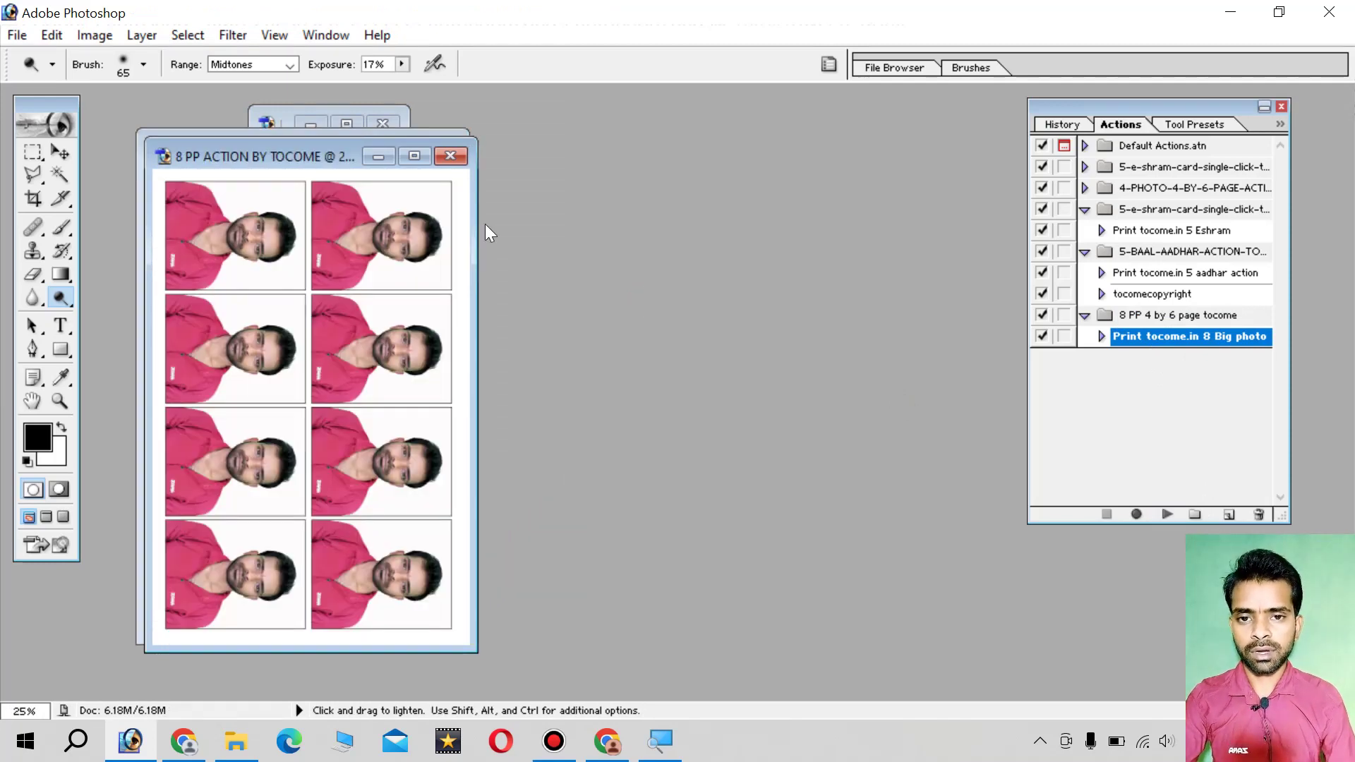
- Maximize the new 8-photo sheet and zoom in and out to check it
left_click(415, 156)
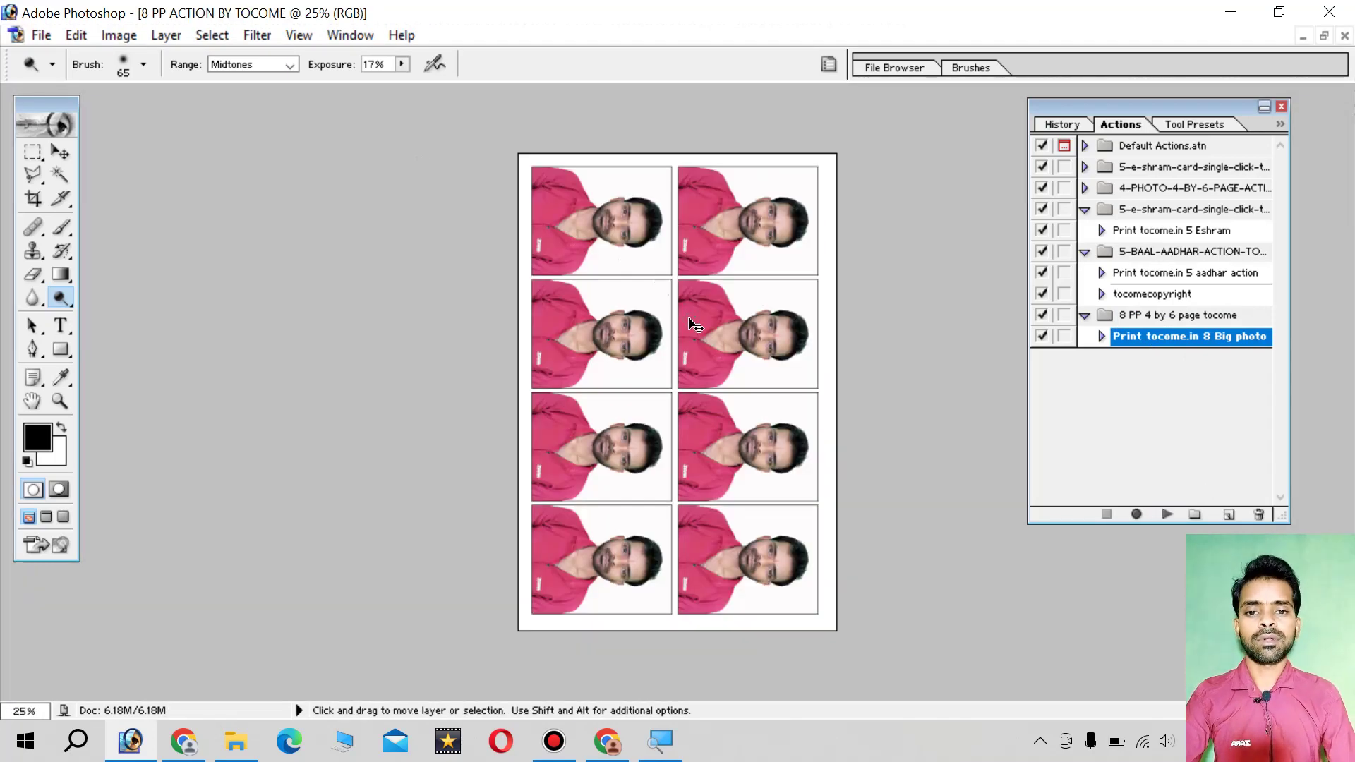
key("ctrl+plus")
key("ctrl+plus")
key("ctrl+plus")
key("ctrl+plus")
key("ctrl+minus")
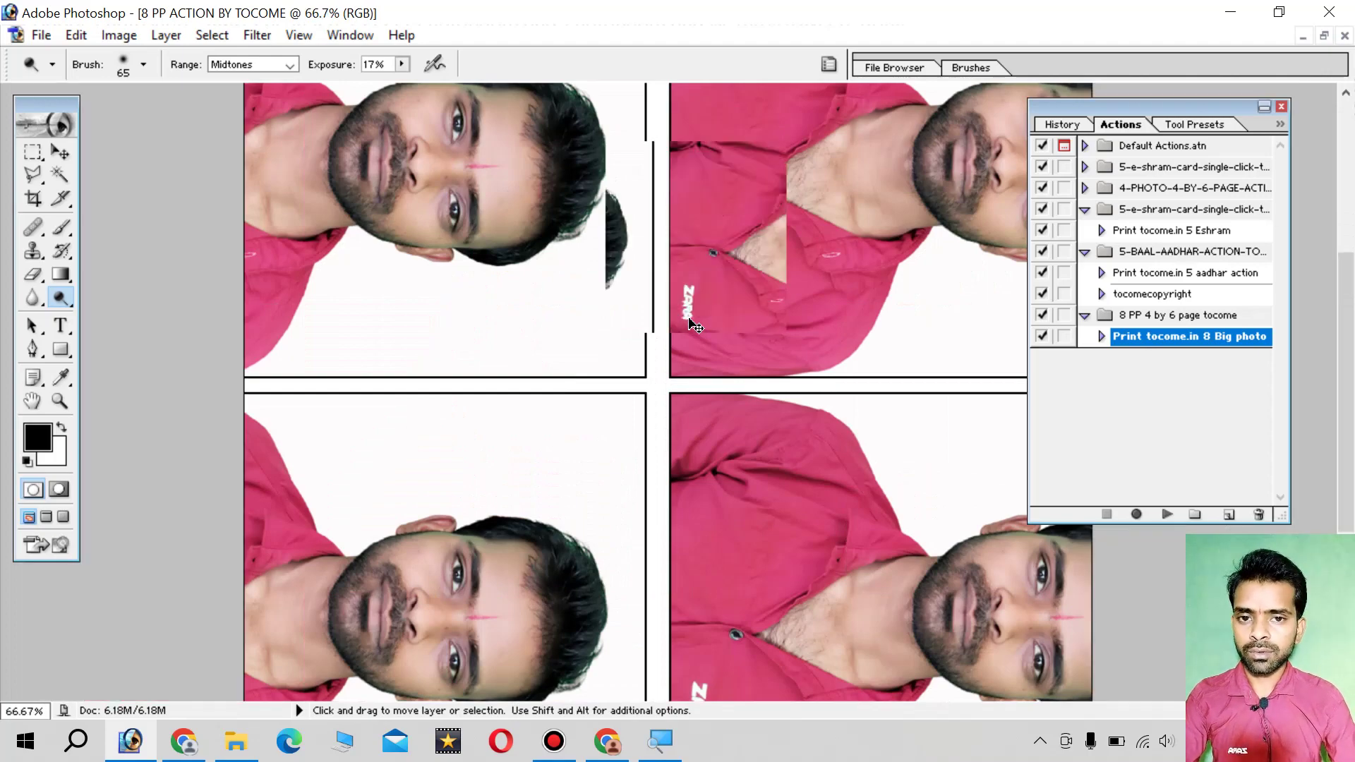
key("ctrl+minus")
key("ctrl+minus")
key("ctrl+minus")
key("ctrl+minus")
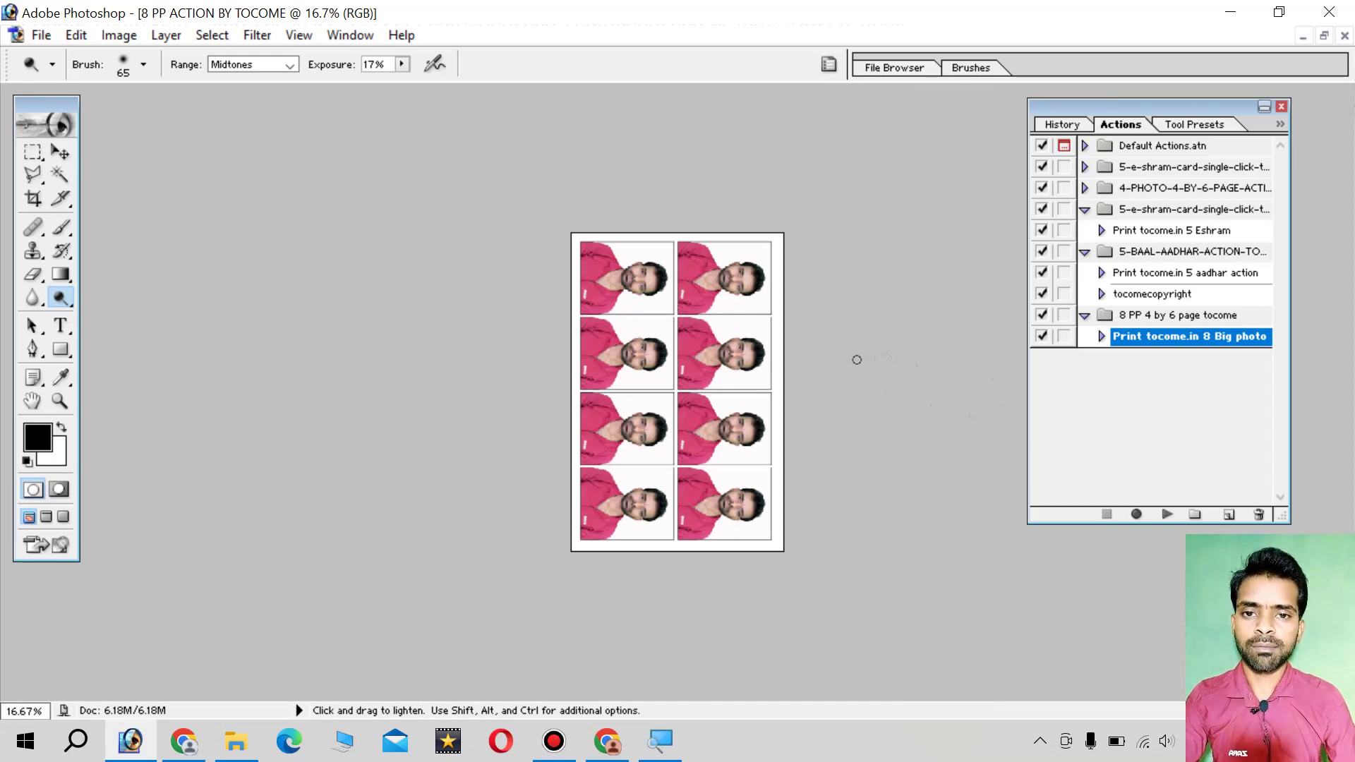
- Close all open documents without saving
key("ctrl")
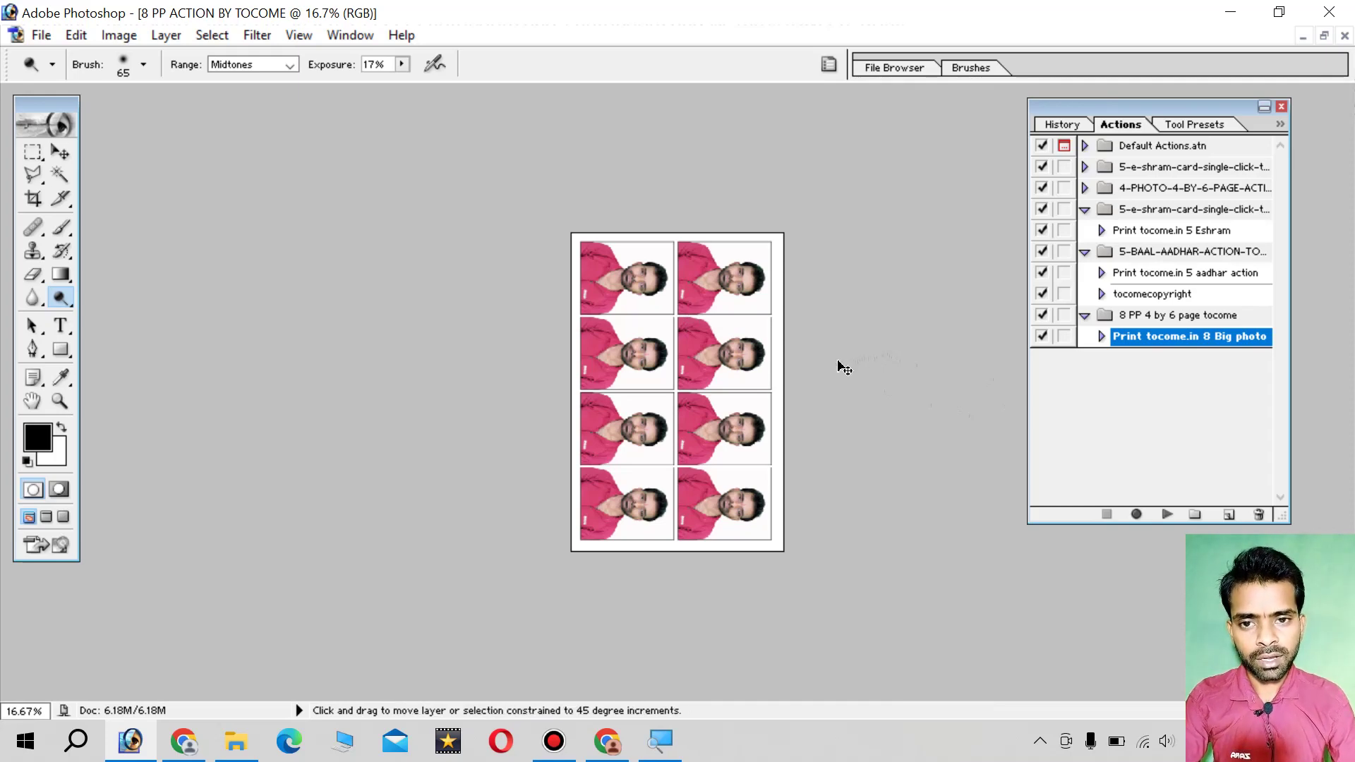
key("ctrl+w")
left_click(677, 293)
key("ctrl+w")
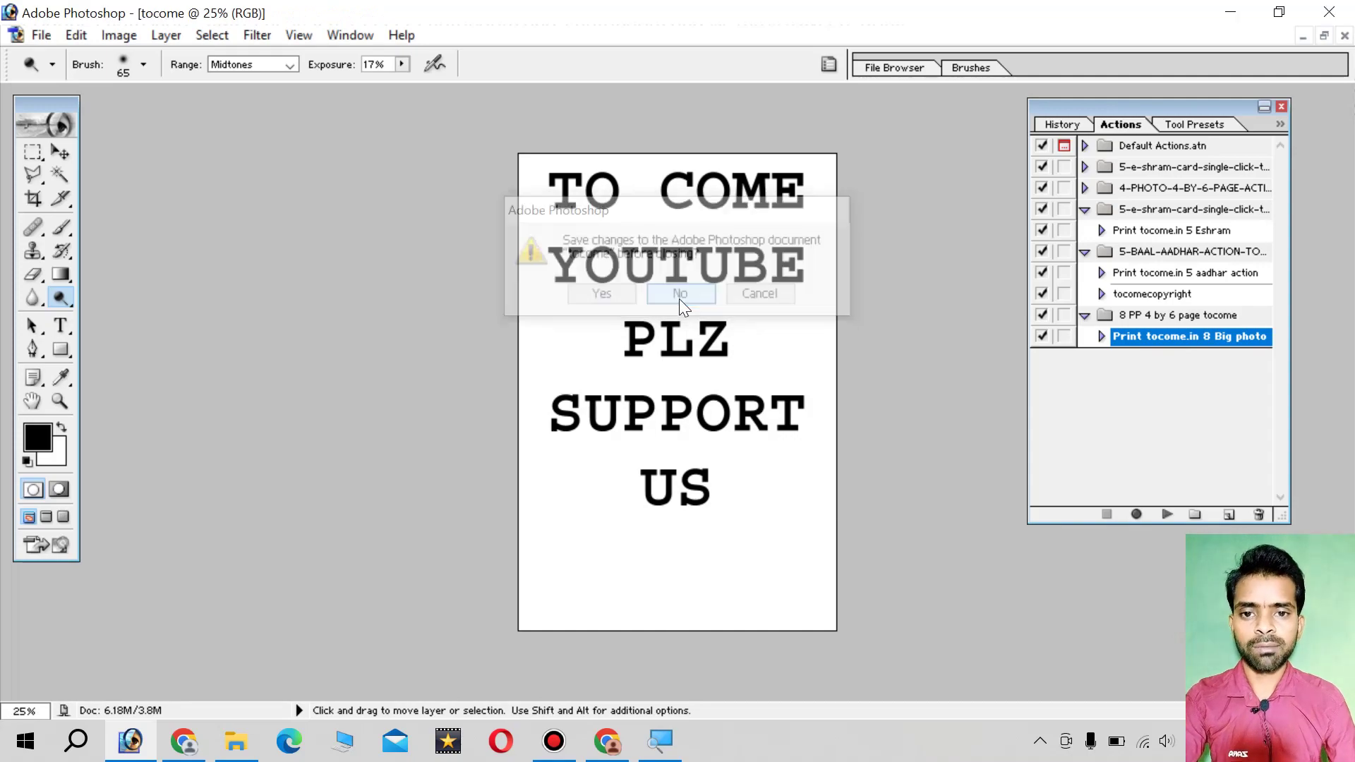
left_click(679, 299)
key("ctrl+w")
- Return to the browser and dismiss the PhotoRoom image-downloaded notice
left_click(607, 741)
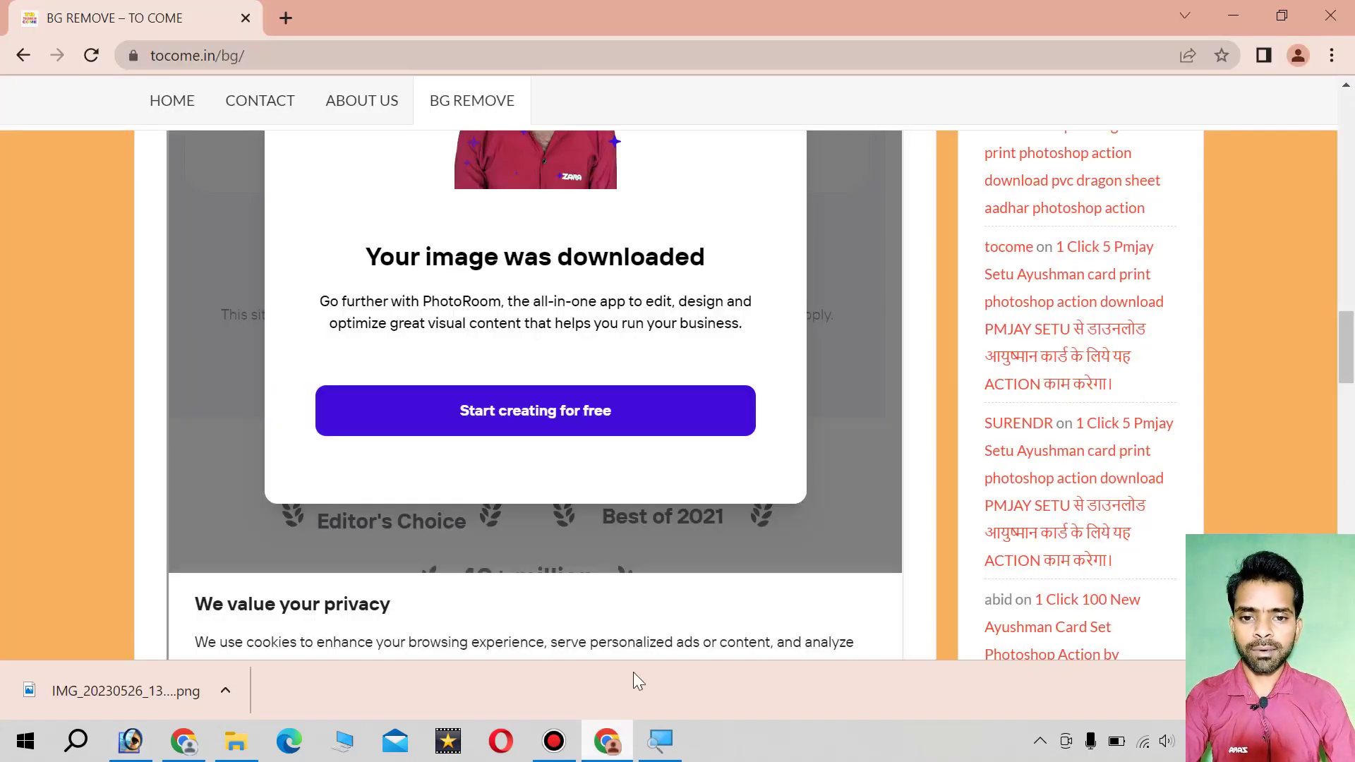
scroll(632, 444, "up", 7)
left_click(806, 418)
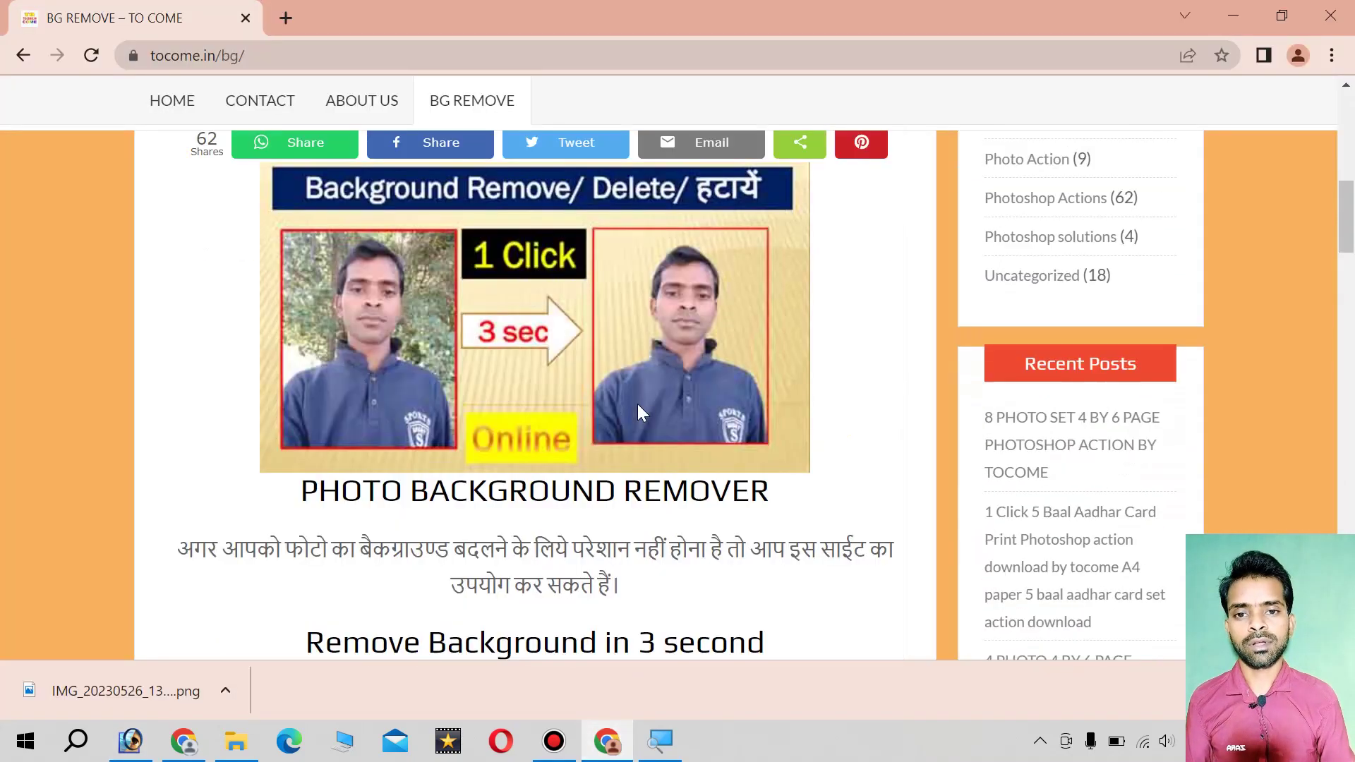
scroll(637, 404, "up", 5)
- From the tocome.in homepage, open the Photo Action category under Categories
left_click(172, 205)
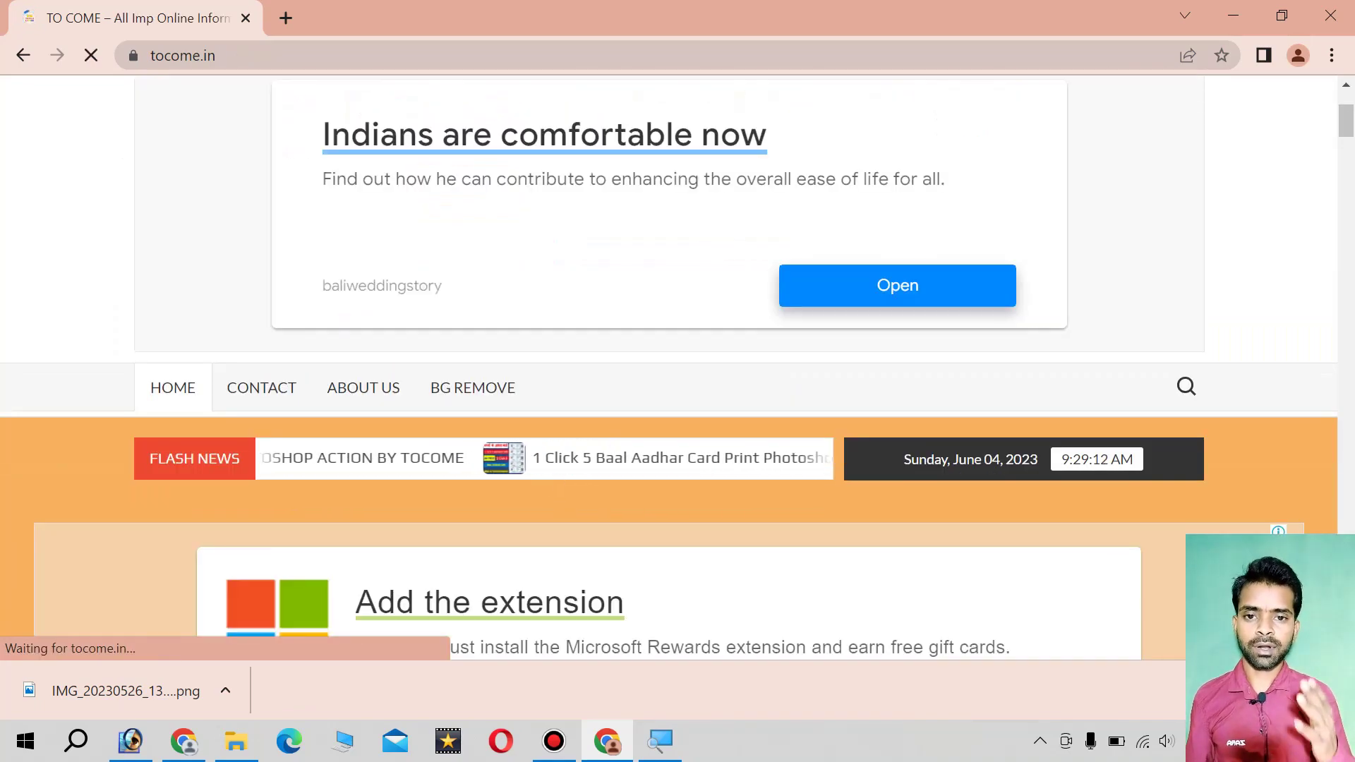
scroll(644, 408, "down", 6)
scroll(530, 460, "down", 1)
scroll(295, 482, "down", 1)
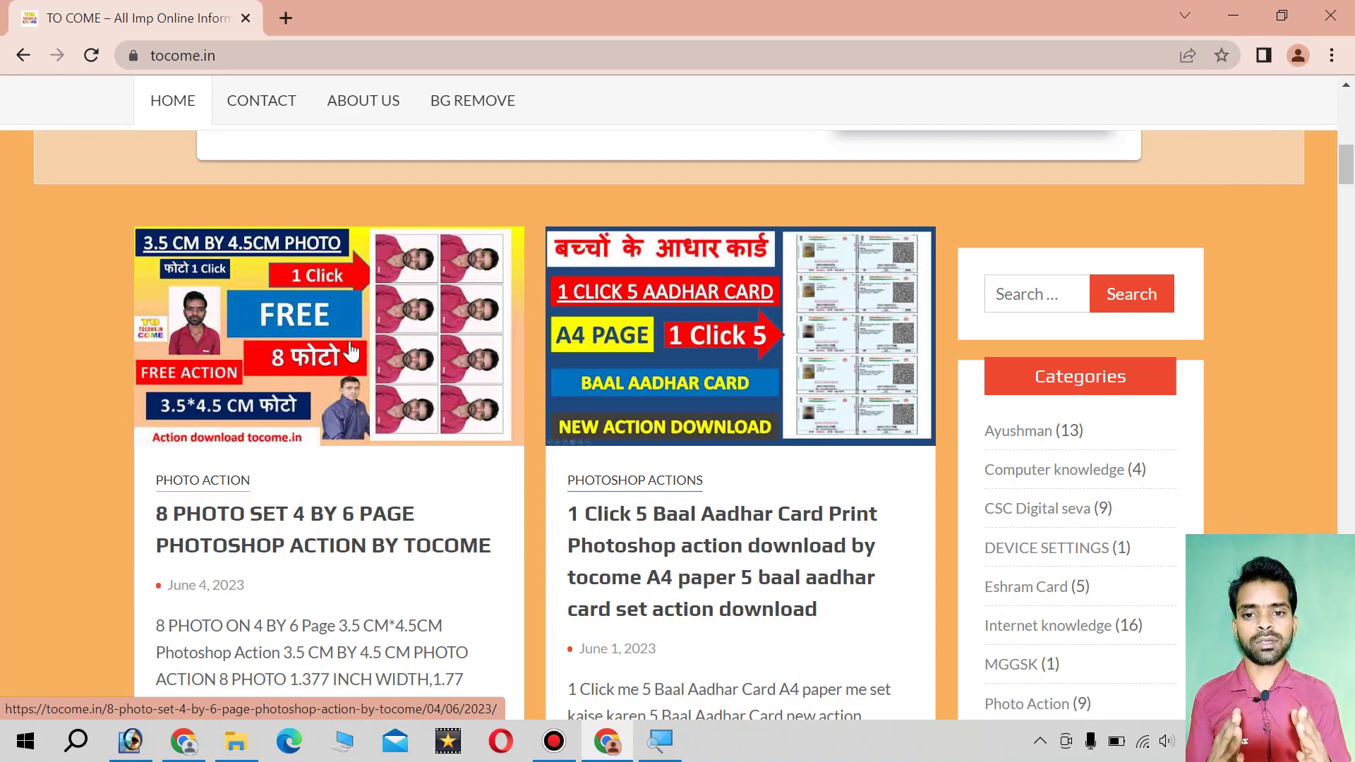
scroll(351, 352, "up", 3)
scroll(311, 366, "up", 5)
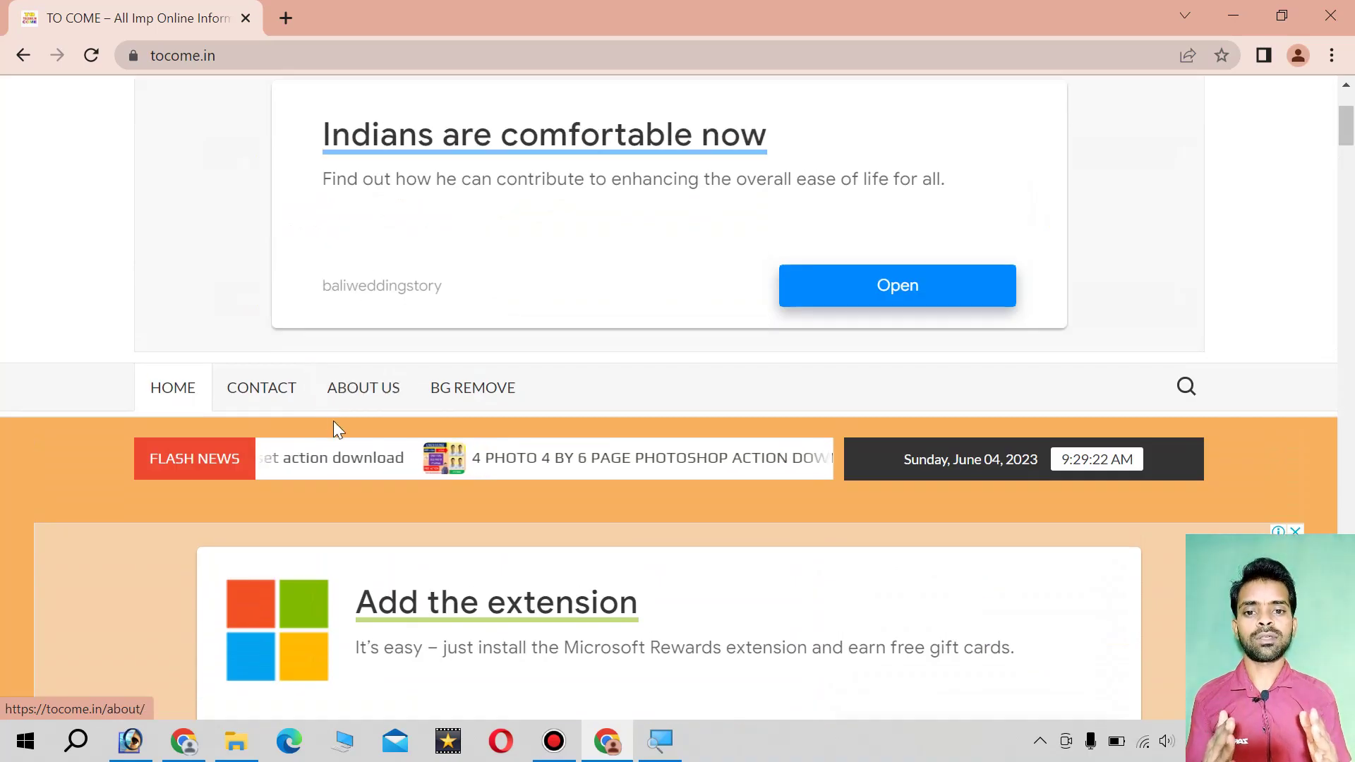
scroll(387, 493, "down", 10)
scroll(712, 509, "down", 3)
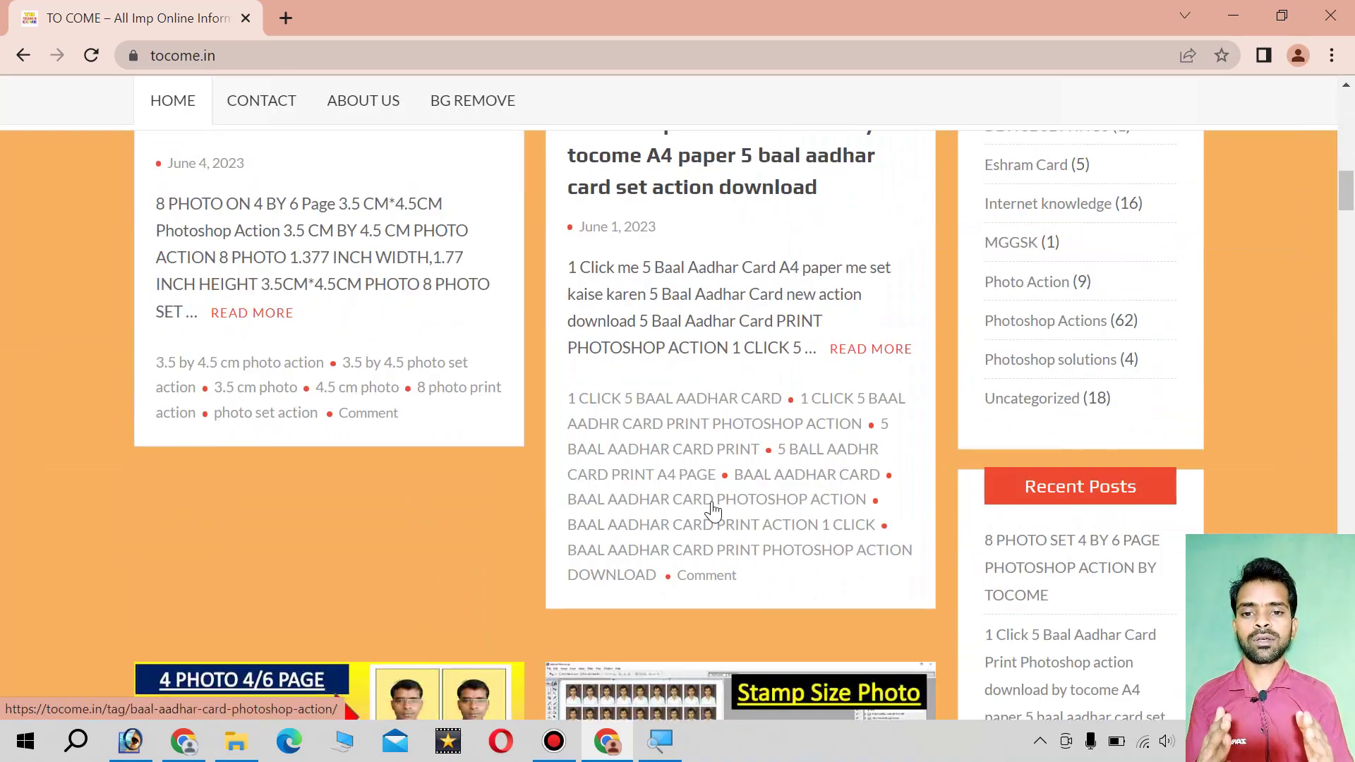
scroll(713, 509, "up", 2)
scroll(1106, 317, "up", 1)
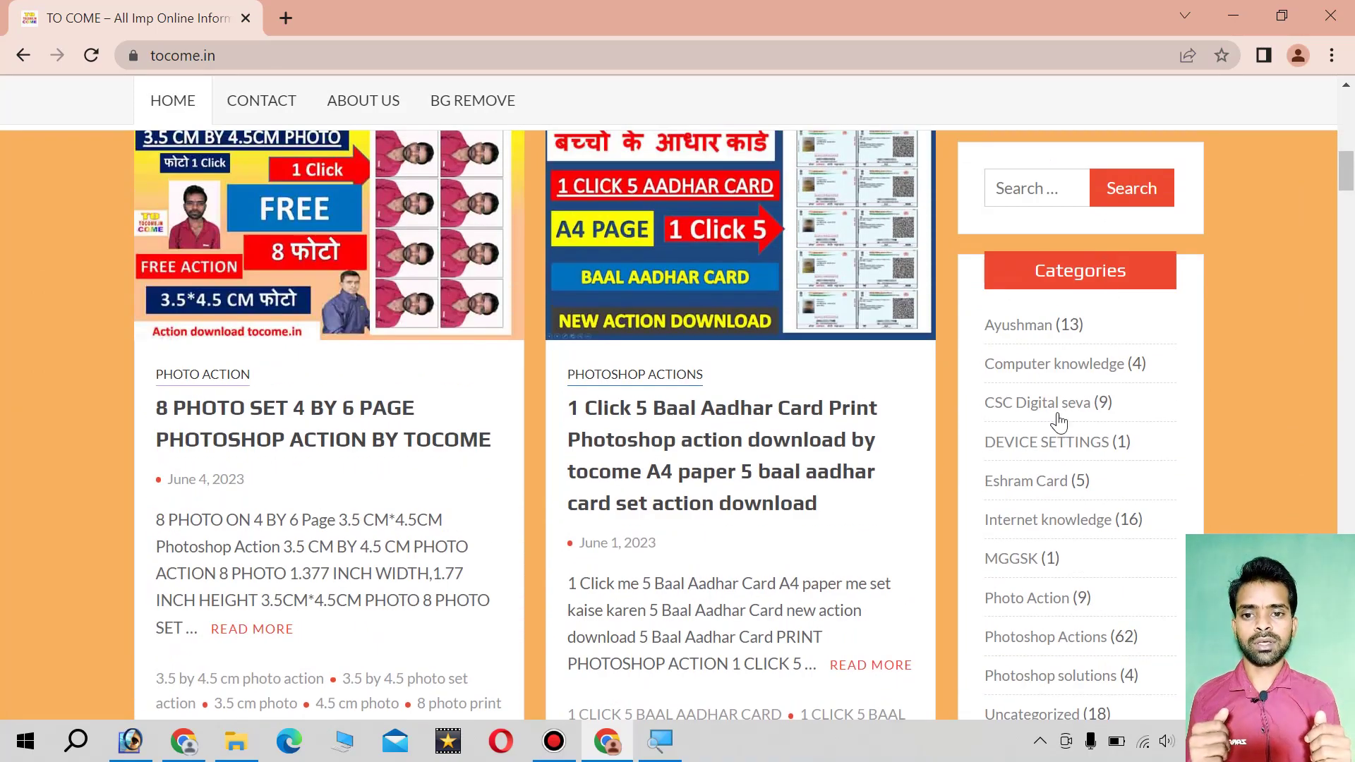
left_click(1029, 609)
- Browse the Photo Action listing and open the '8 PHOTO SET 4 BY 6 PAGE' post
scroll(691, 459, "down", 5)
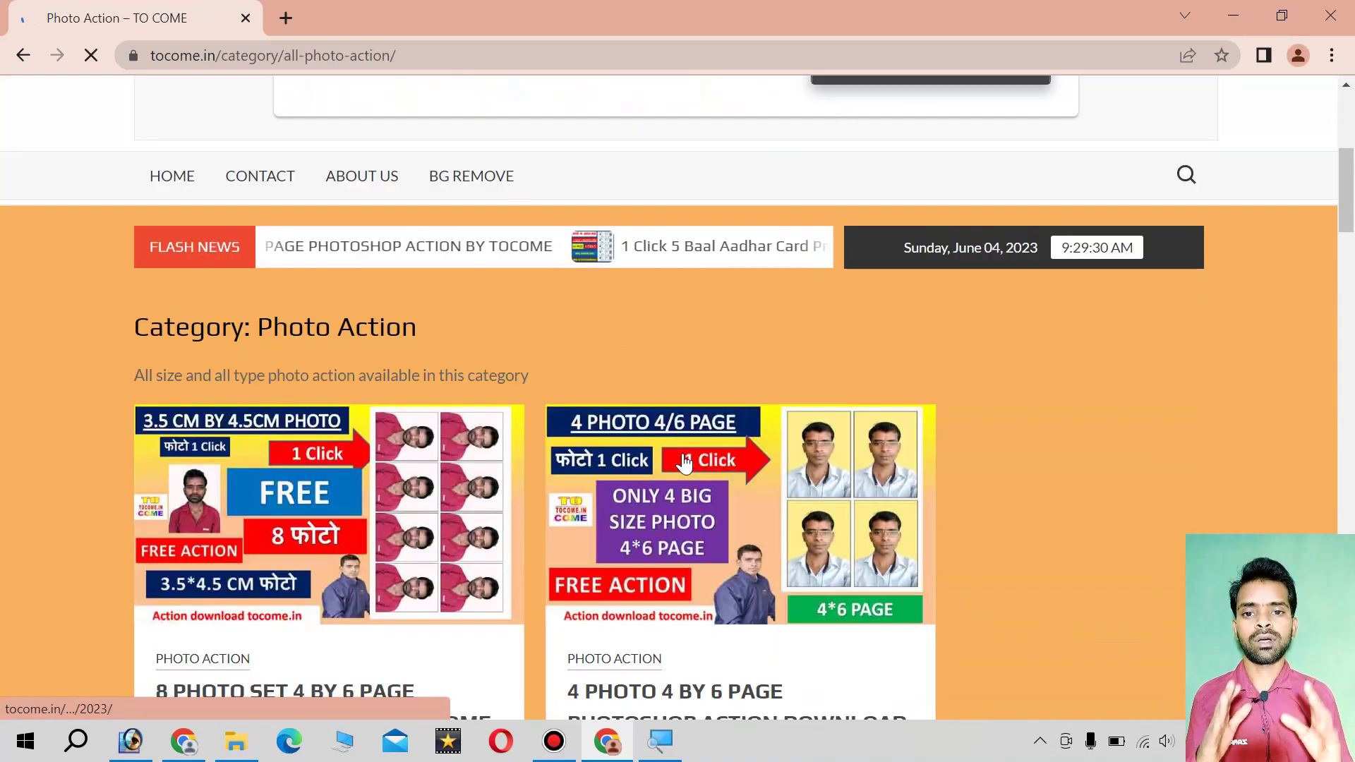
scroll(678, 451, "down", 1)
scroll(636, 441, "down", 4)
scroll(593, 423, "up", 1)
scroll(586, 427, "down", 4)
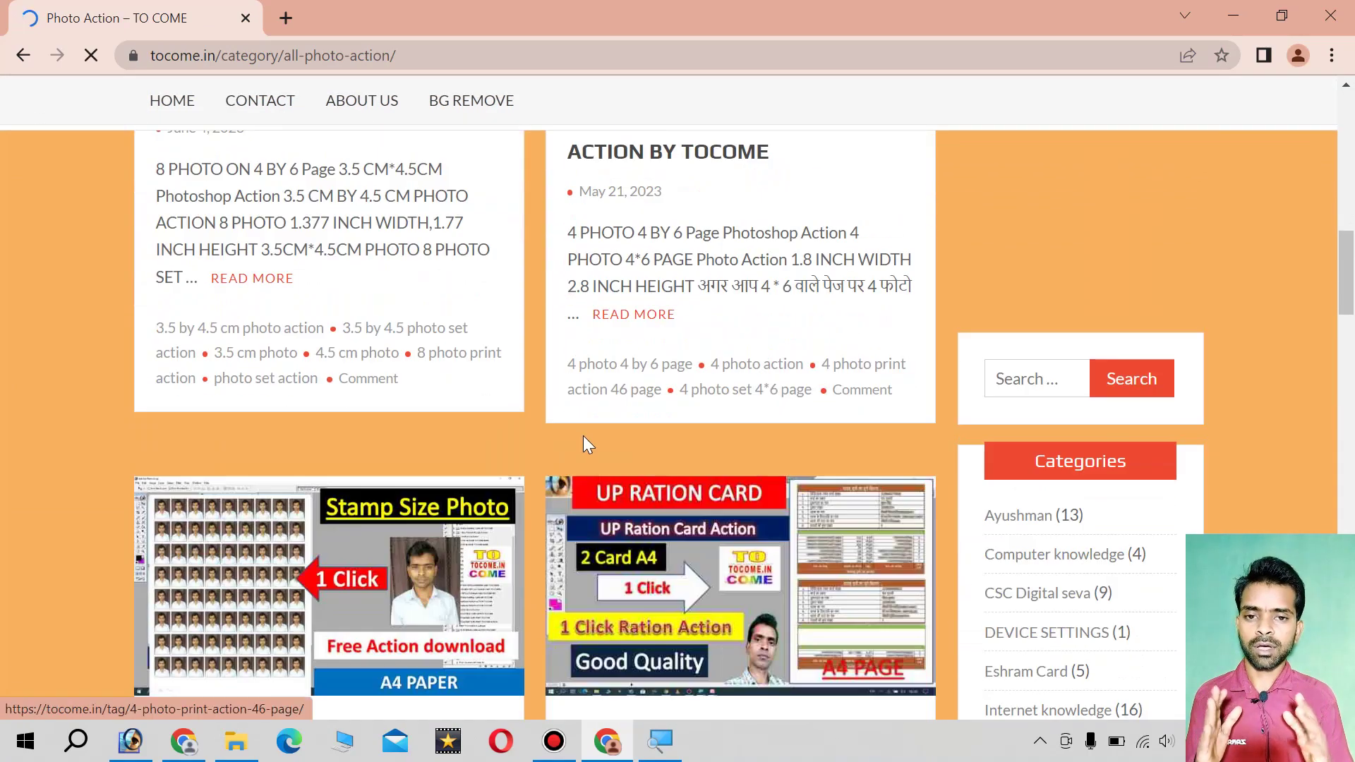
scroll(582, 436, "up", 7)
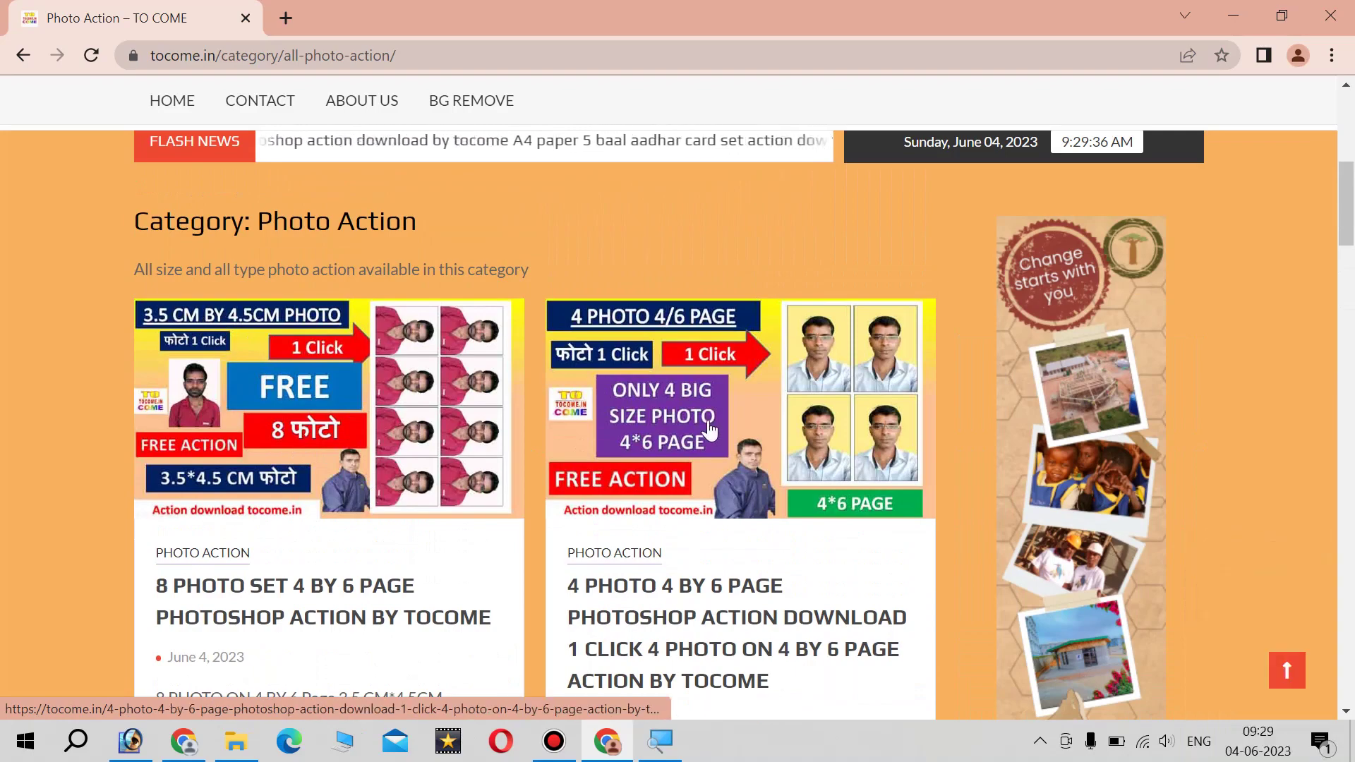
scroll(713, 423, "down", 3)
scroll(699, 346, "down", 2)
scroll(684, 366, "down", 3)
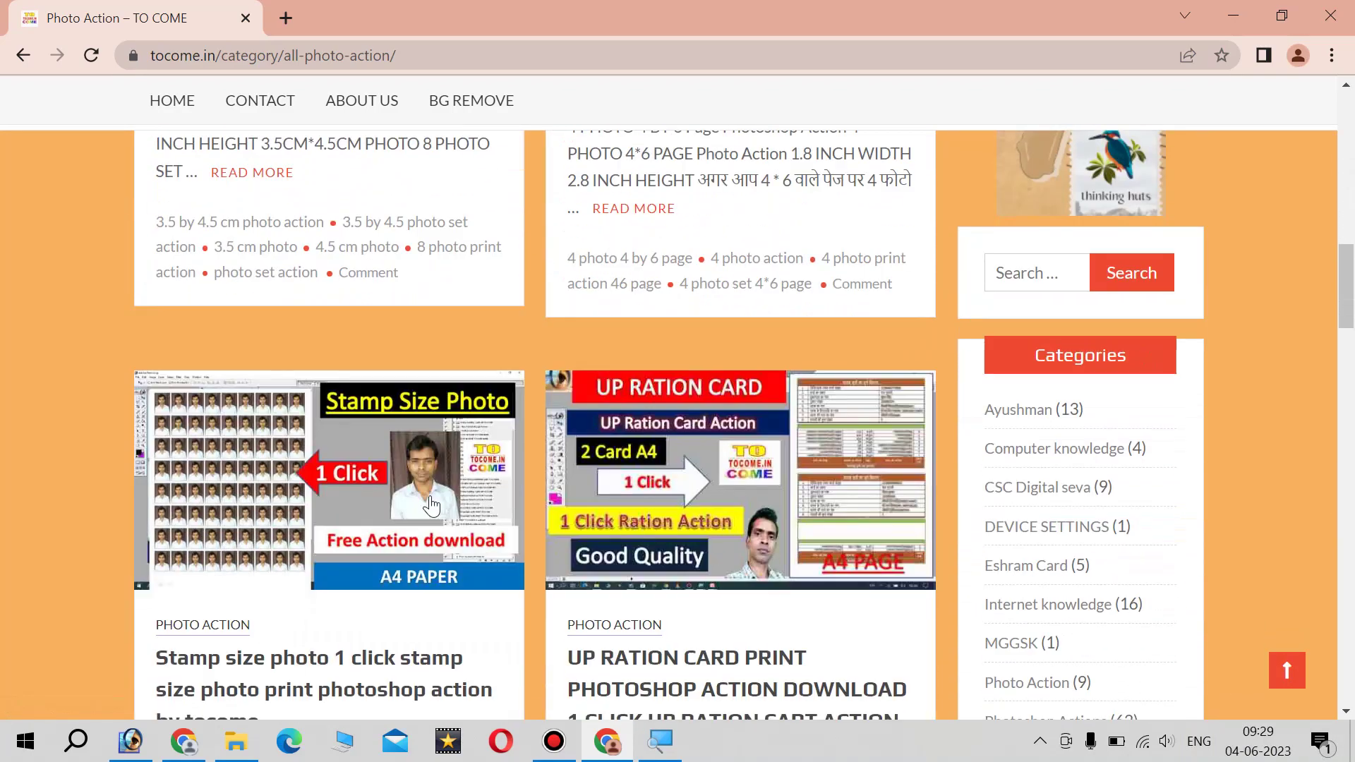
scroll(381, 511, "down", 4)
scroll(370, 514, "down", 5)
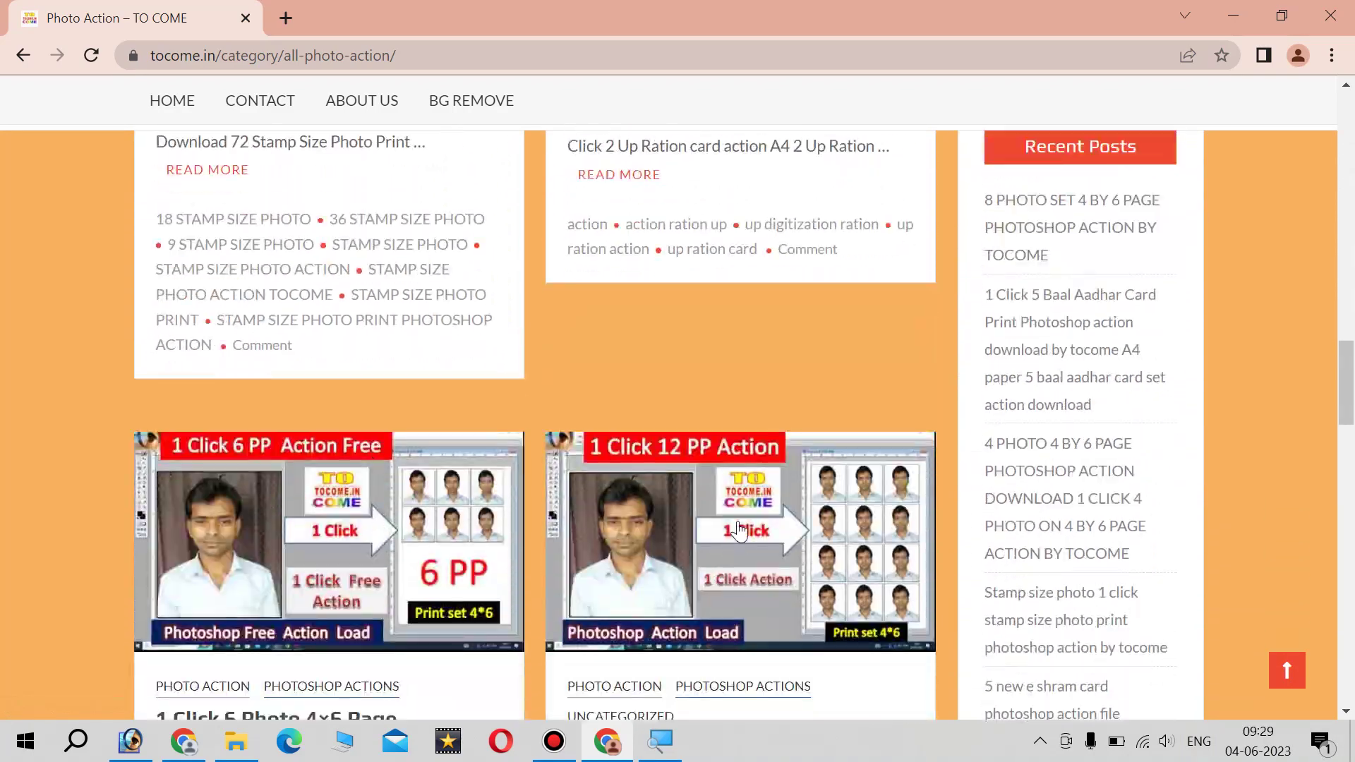
scroll(449, 524, "down", 3)
scroll(485, 397, "down", 3)
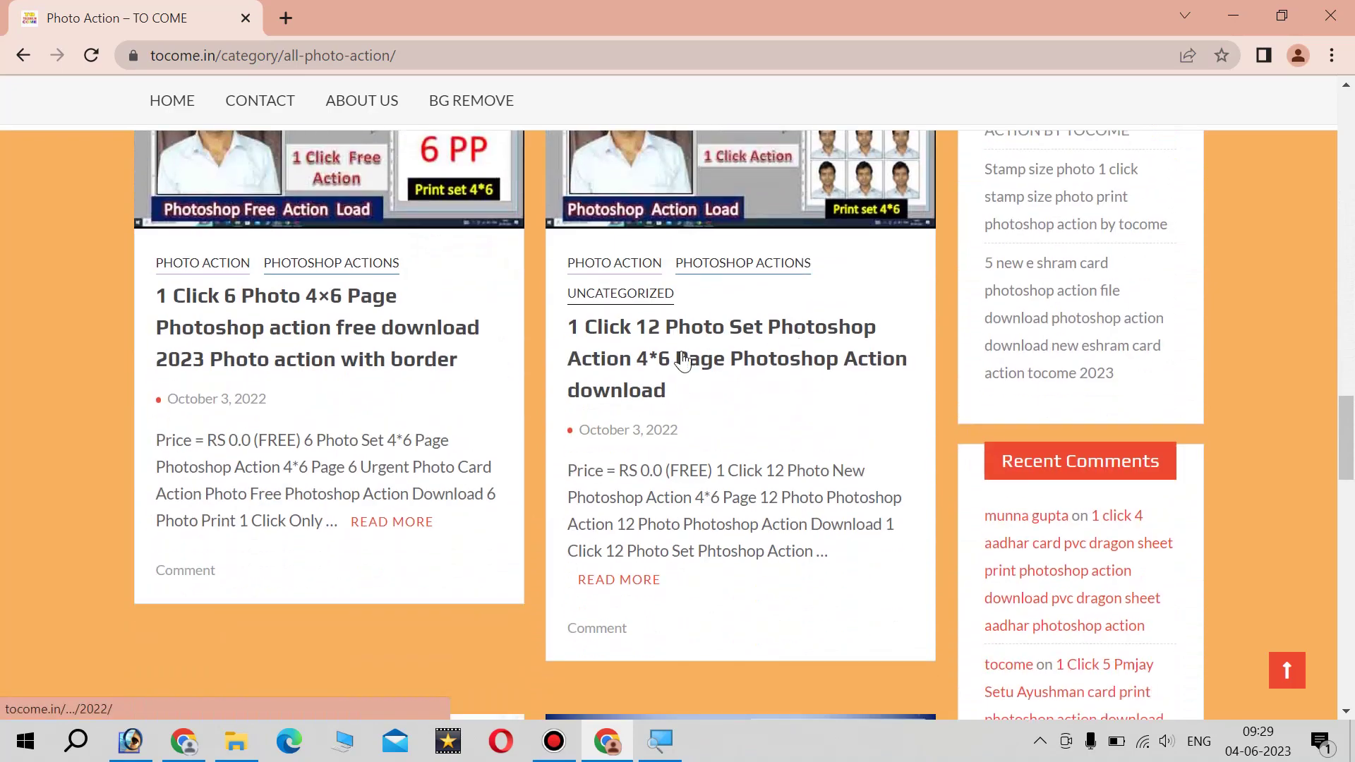
scroll(485, 397, "down", 4)
scroll(485, 397, "down", 2)
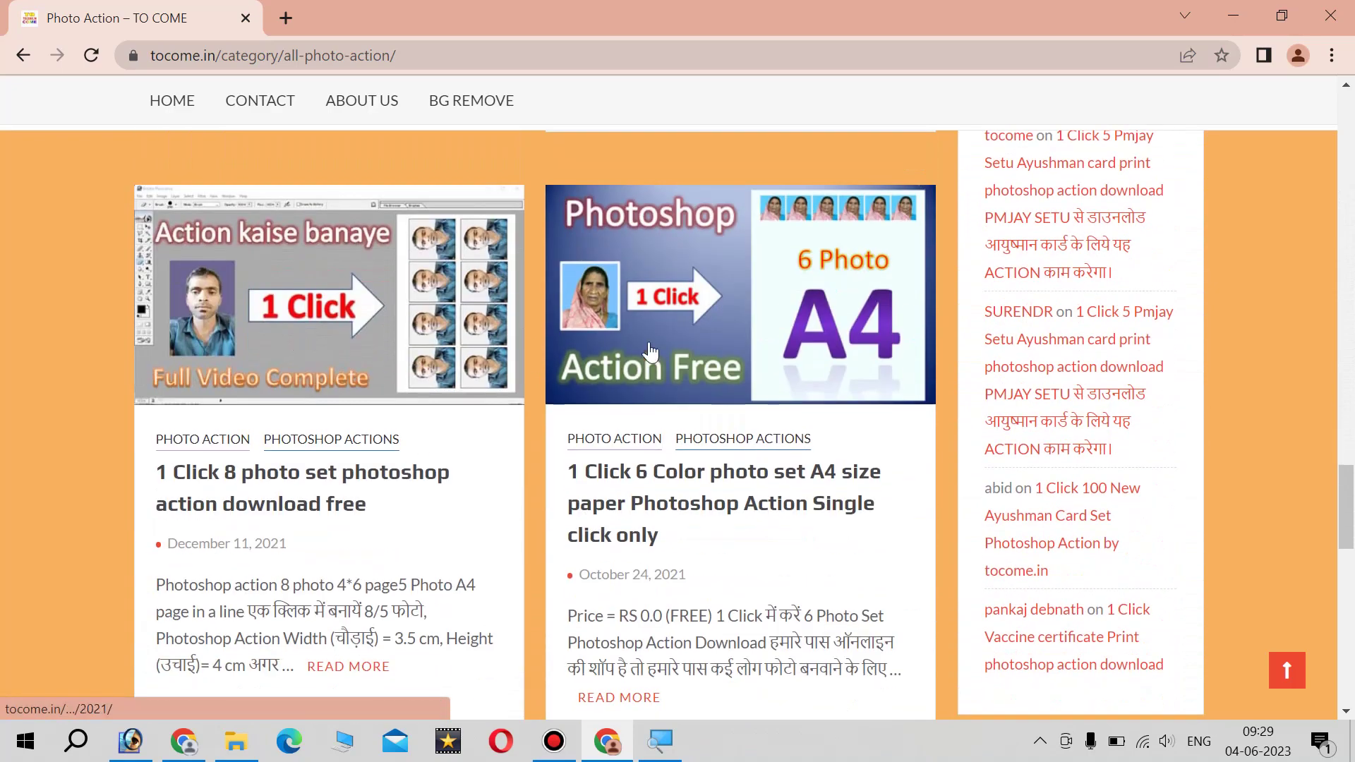
scroll(627, 383, "down", 5)
scroll(624, 376, "down", 1)
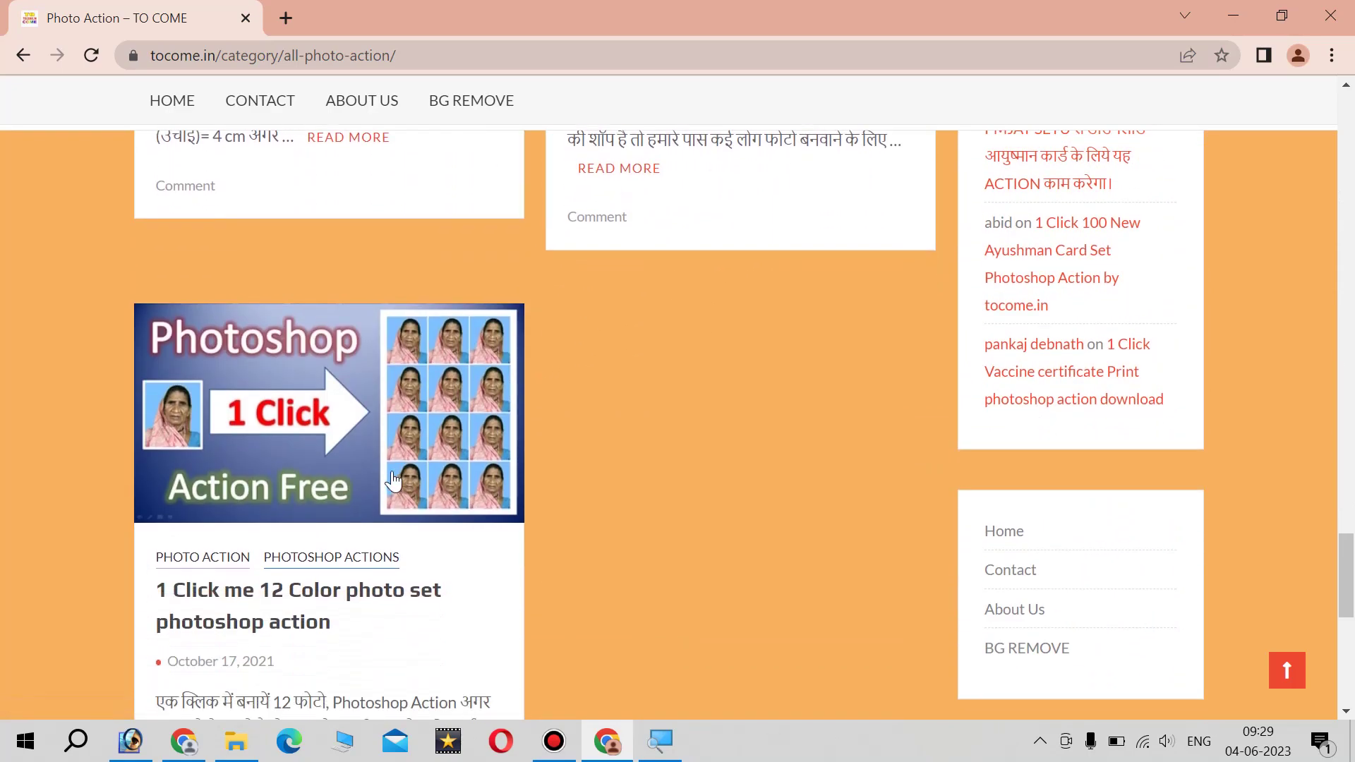
scroll(374, 479, "down", 3)
scroll(348, 429, "down", 5)
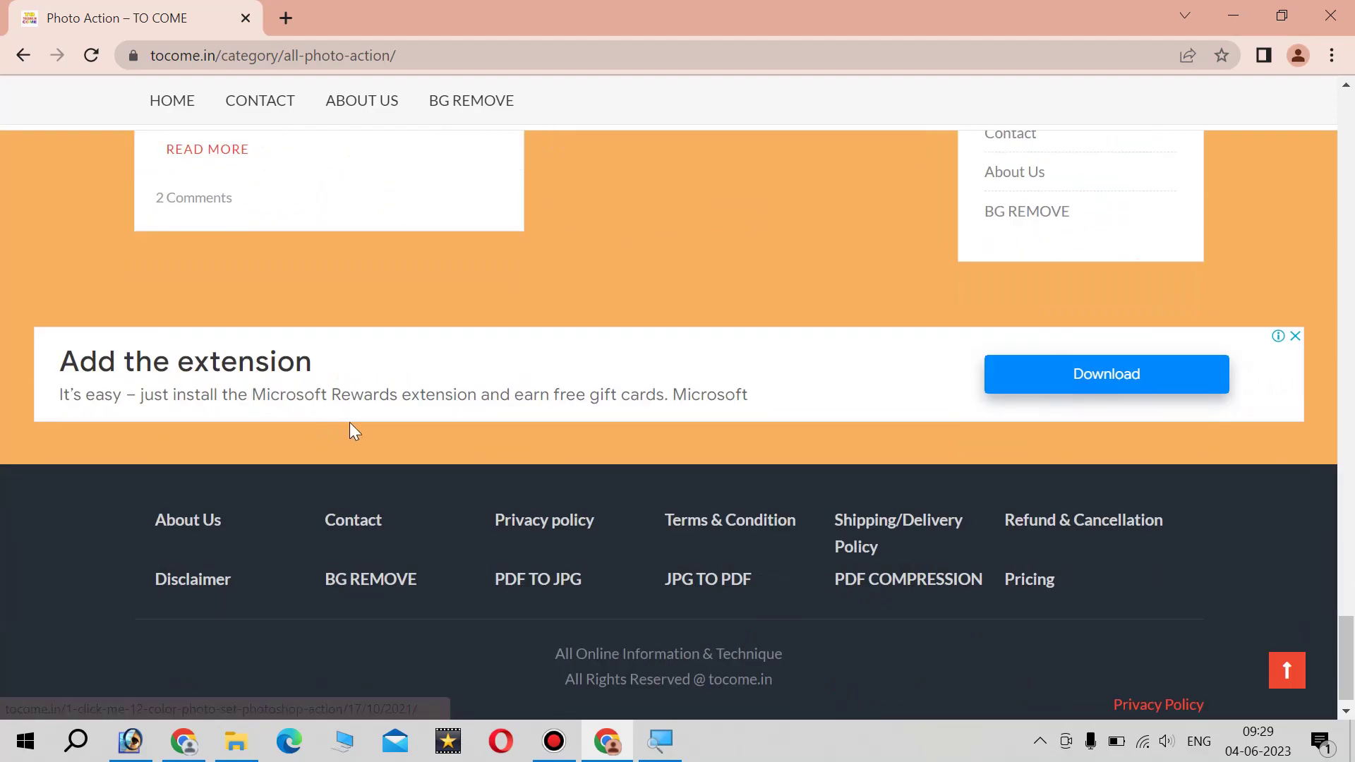
scroll(389, 438, "up", 3)
scroll(391, 444, "up", 1)
scroll(397, 450, "up", 5)
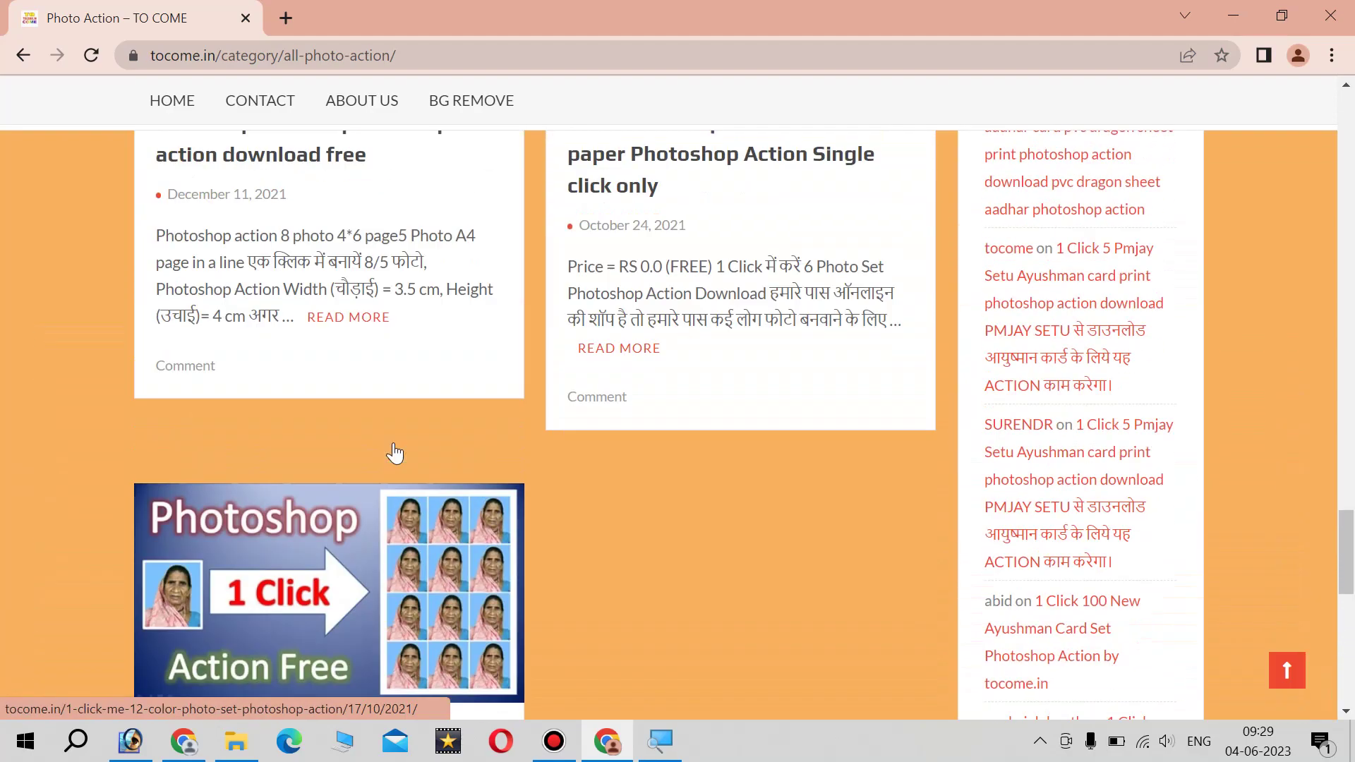
scroll(398, 450, "up", 5)
scroll(397, 450, "up", 5)
scroll(397, 452, "up", 5)
scroll(397, 452, "up", 5)
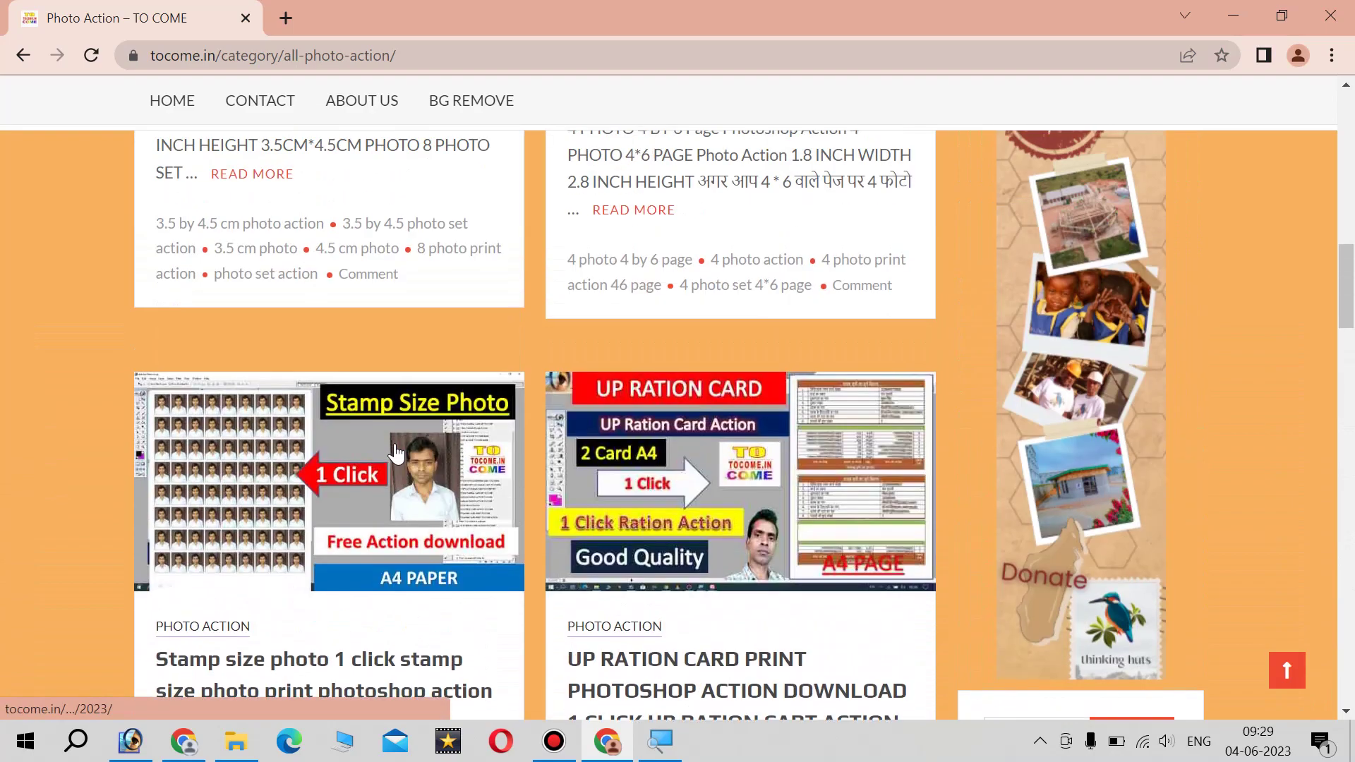
scroll(397, 452, "up", 5)
scroll(395, 449, "up", 5)
scroll(399, 466, "down", 4)
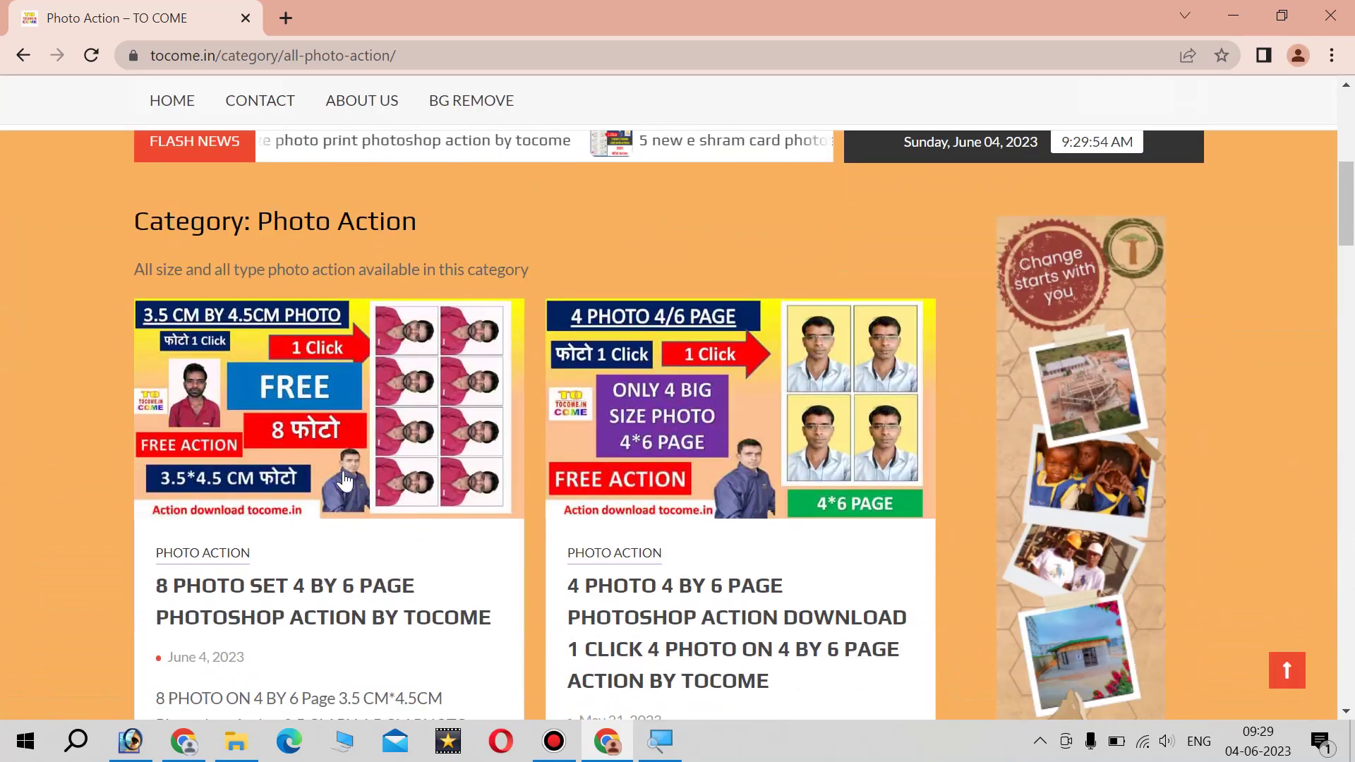
left_click(314, 429)
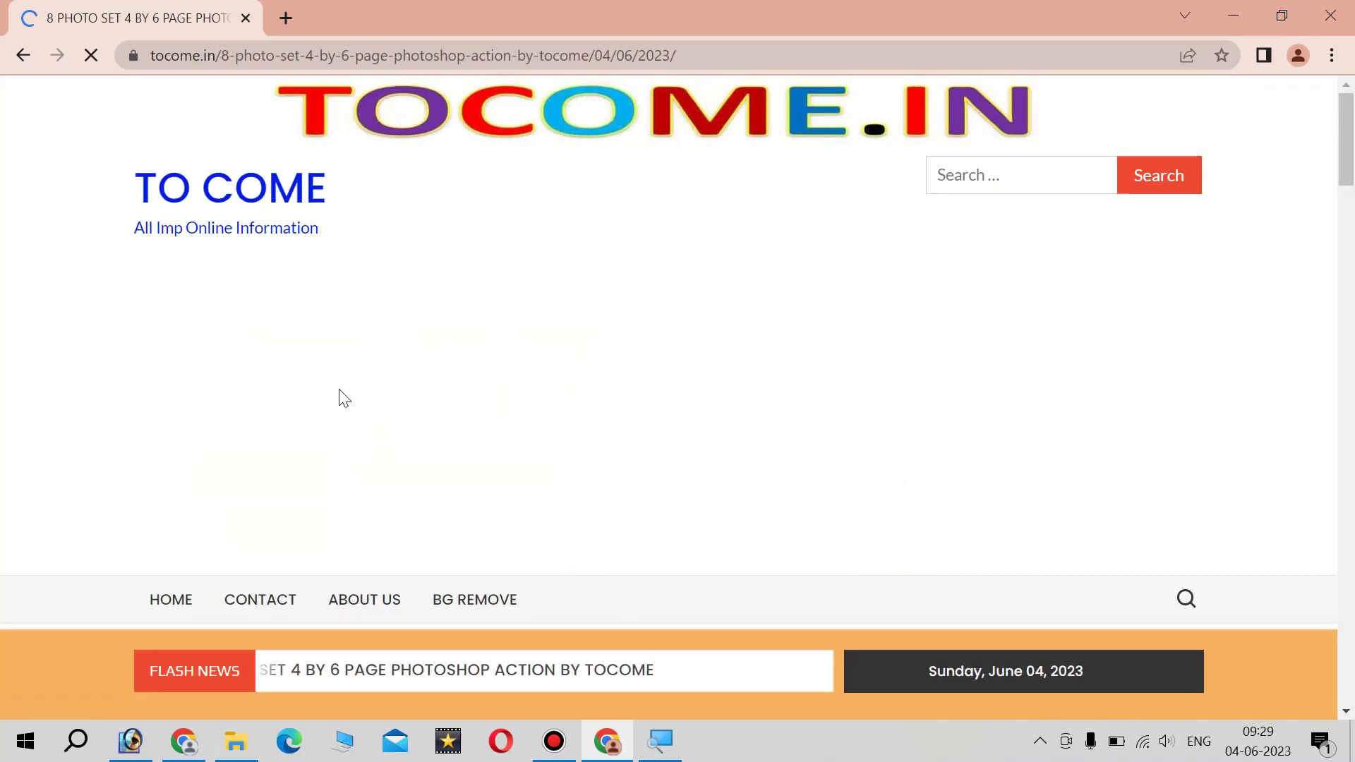
- Scroll down the post and request the free 8-photo action download
scroll(448, 423, "down", 2)
scroll(450, 424, "down", 8)
scroll(451, 424, "down", 5)
scroll(450, 418, "down", 2)
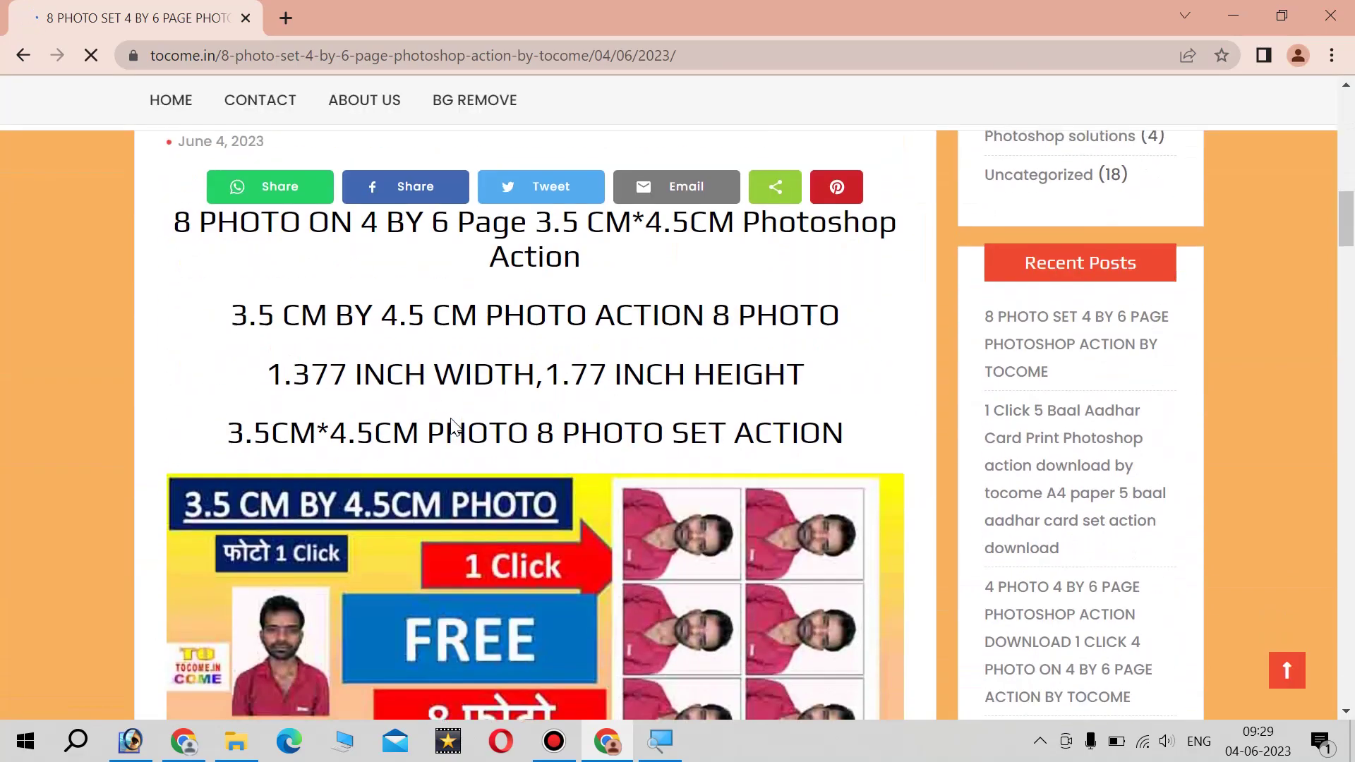
scroll(451, 422, "up", 2)
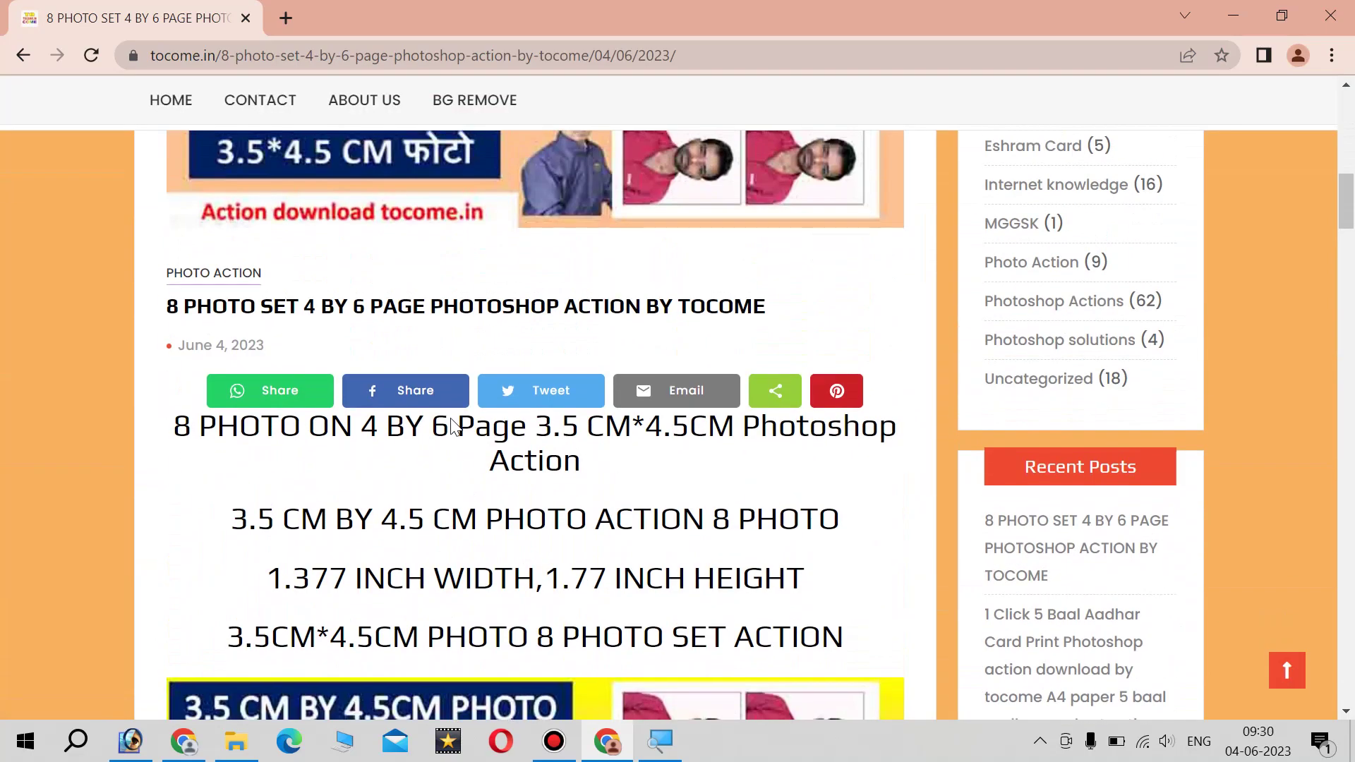
scroll(452, 424, "down", 8)
scroll(451, 423, "down", 3)
scroll(452, 423, "down", 4)
scroll(450, 418, "down", 5)
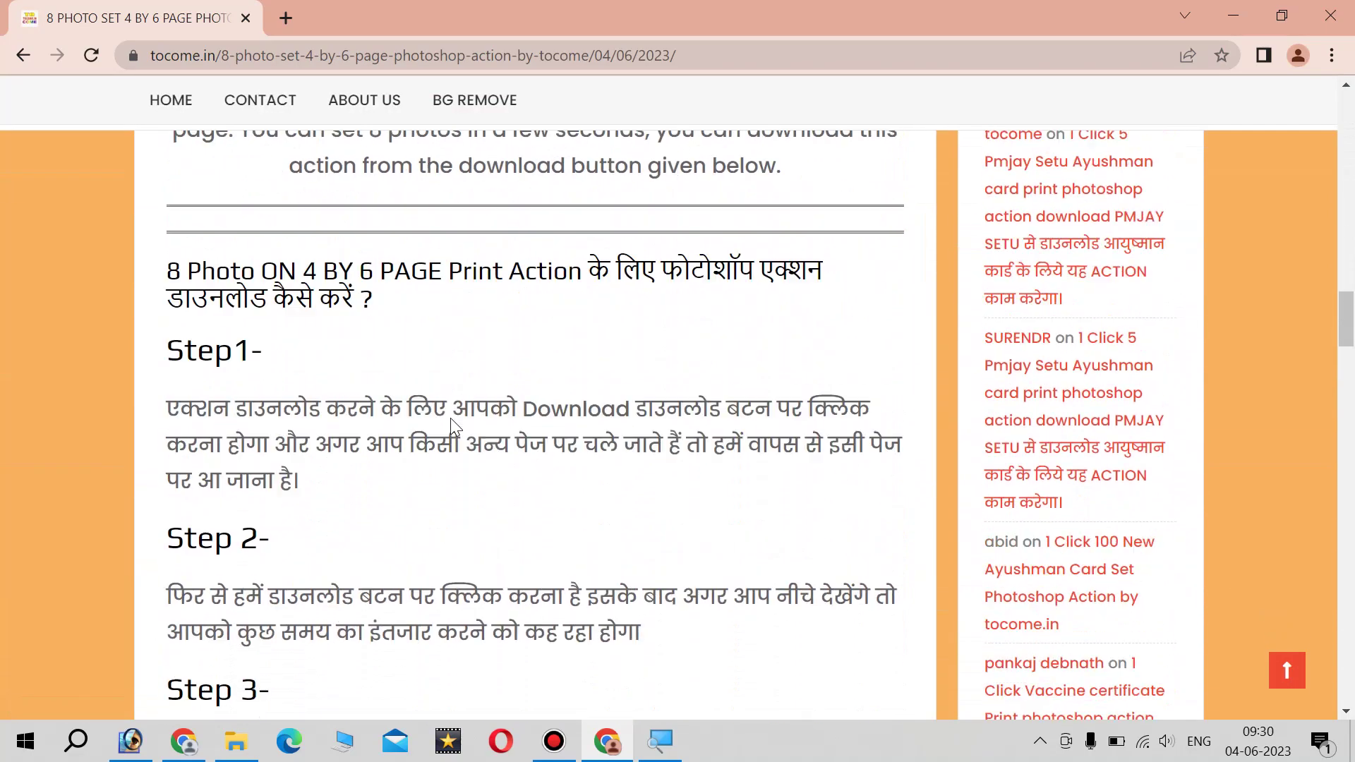
scroll(450, 418, "down", 10)
scroll(450, 418, "down", 3)
scroll(451, 423, "down", 6)
scroll(455, 435, "down", 4)
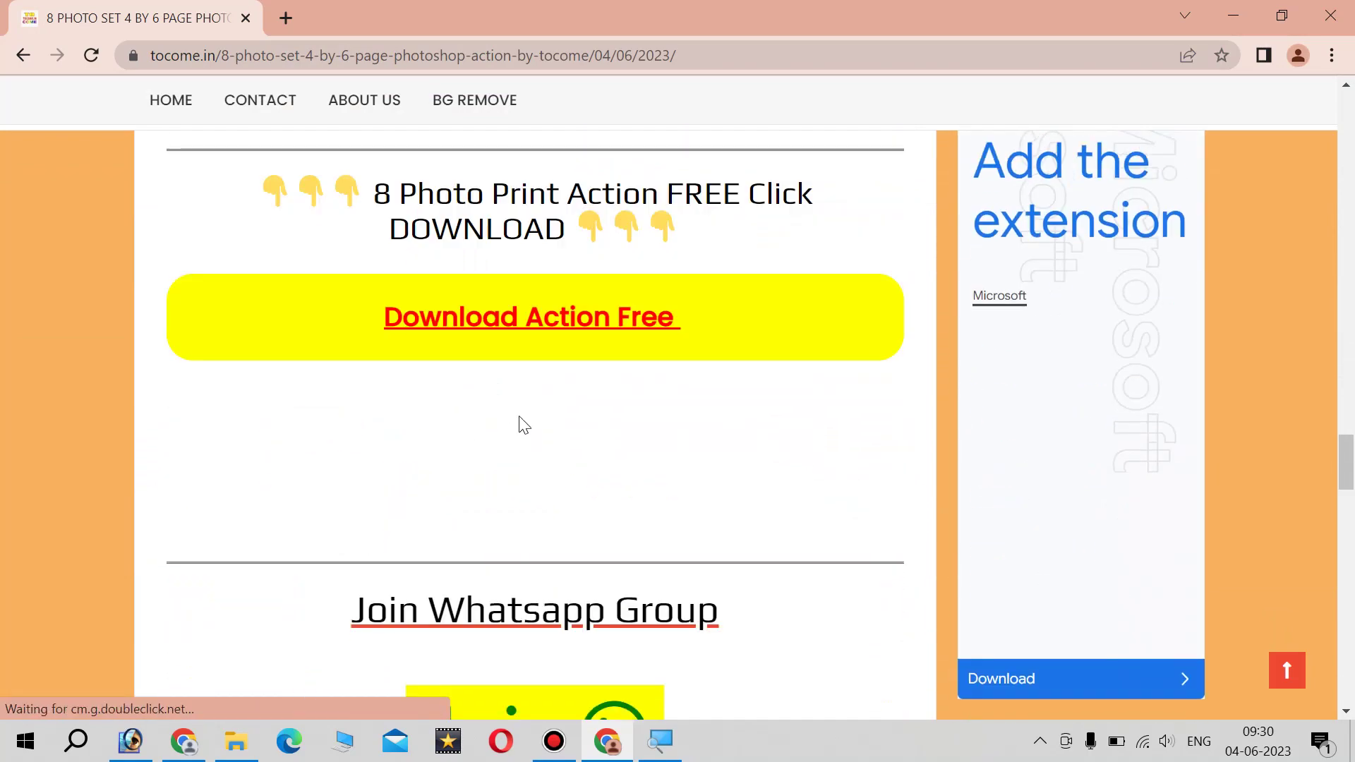
left_click(544, 344)
- Open the '8 PP 4 by 6 page tocome' action file from the 8 PP folder into Photoshop
scroll(548, 465, "down", 7)
scroll(548, 466, "down", 6)
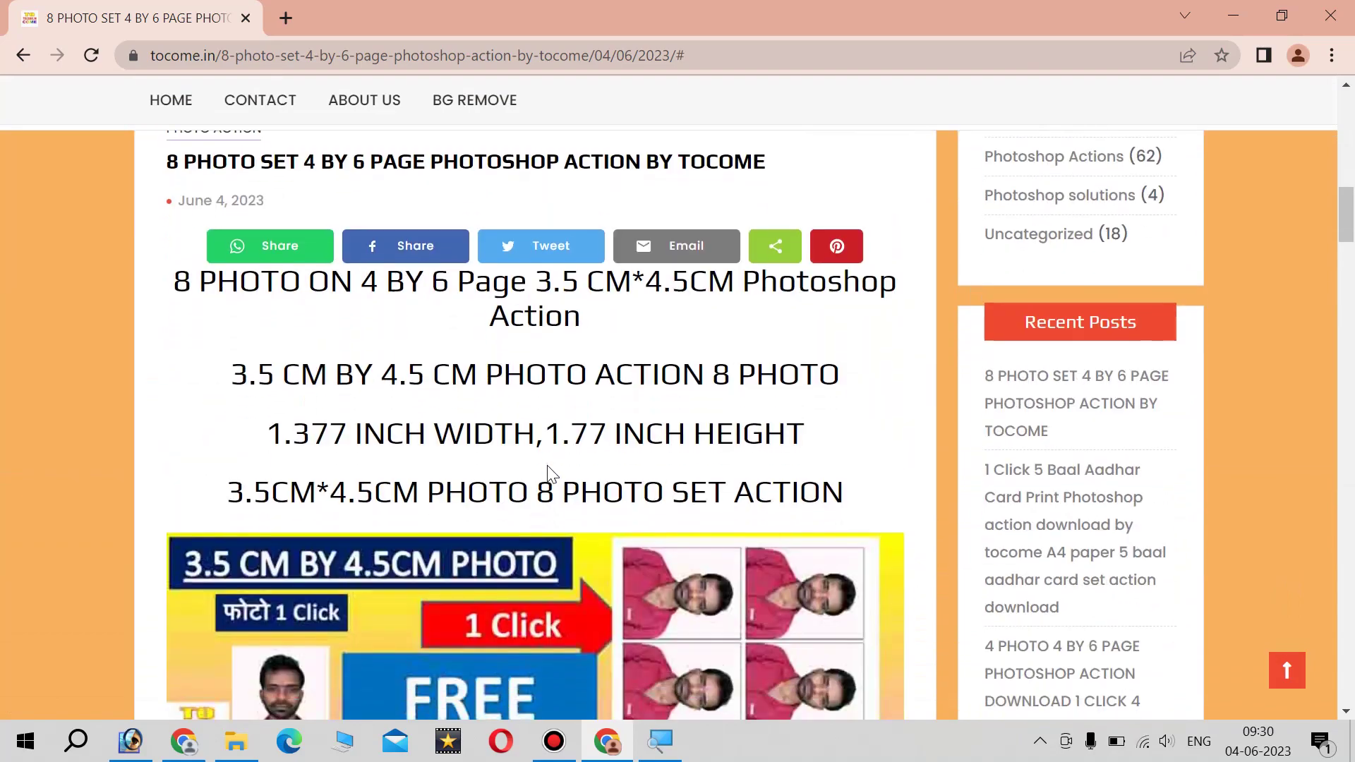
scroll(547, 466, "down", 7)
scroll(548, 465, "down", 8)
scroll(548, 466, "down", 7)
scroll(547, 466, "down", 6)
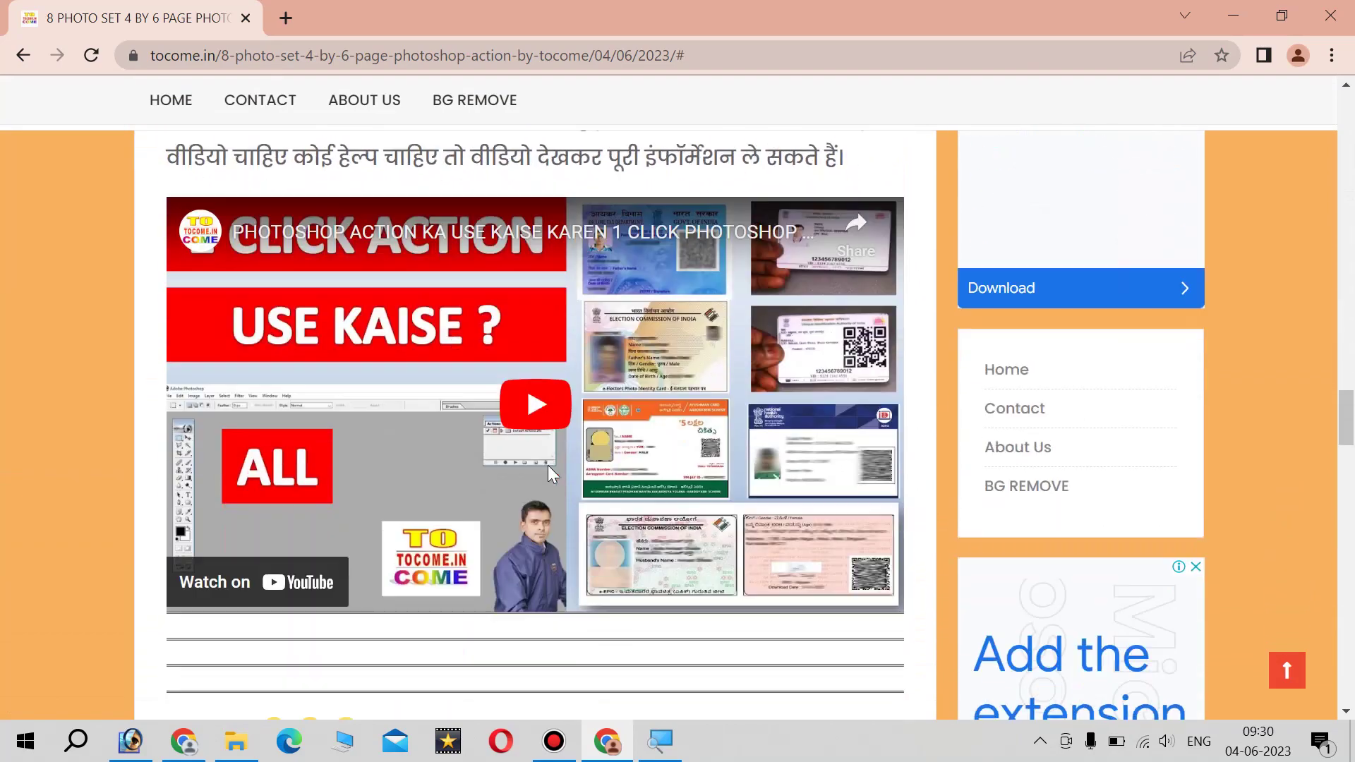
scroll(548, 466, "down", 8)
scroll(548, 466, "up", 3)
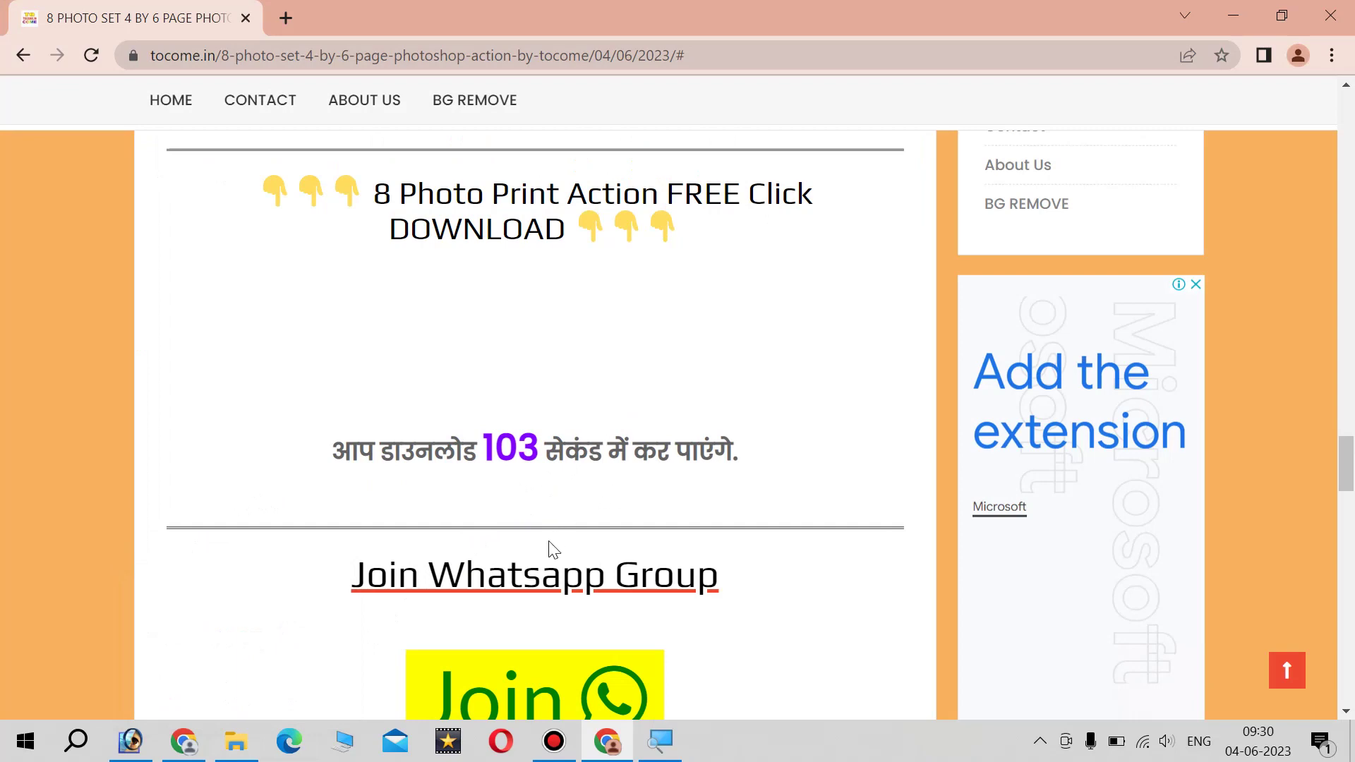
left_click(238, 742)
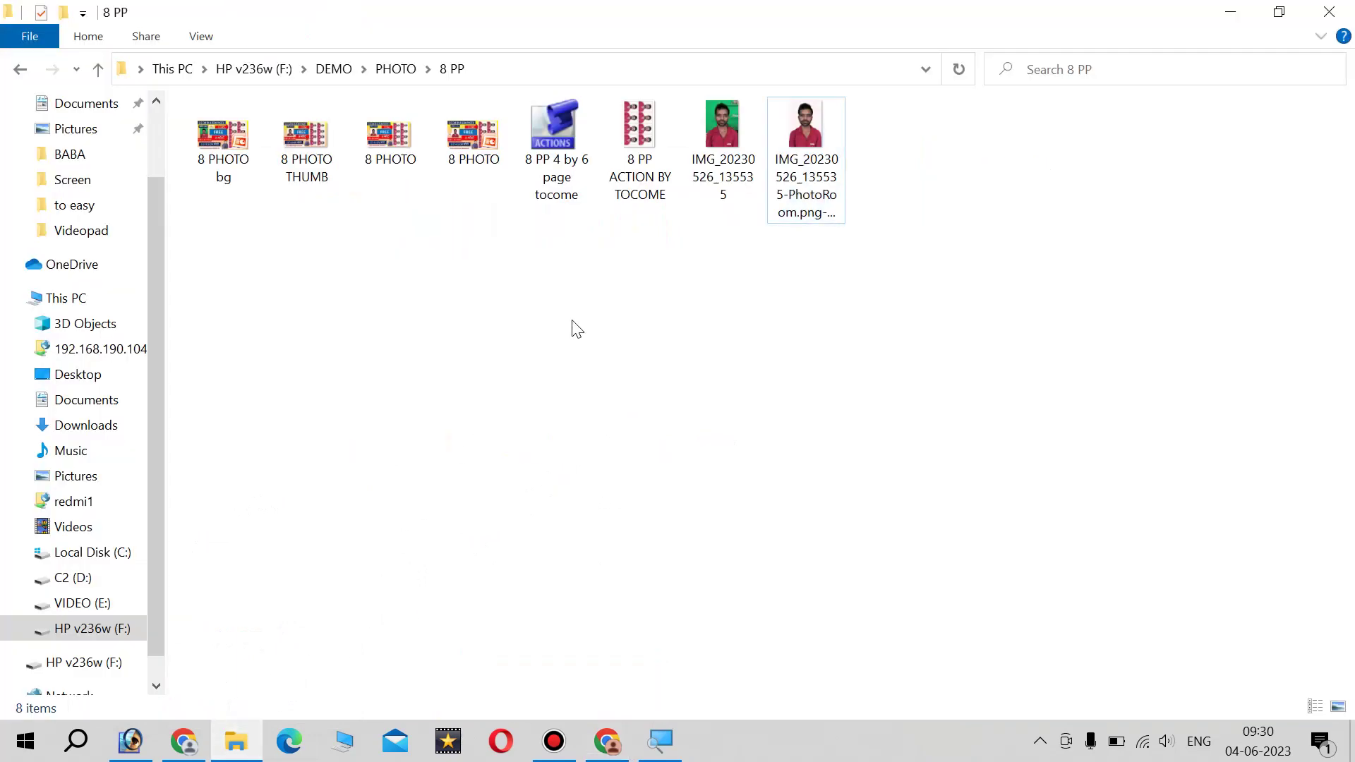
left_click(557, 153)
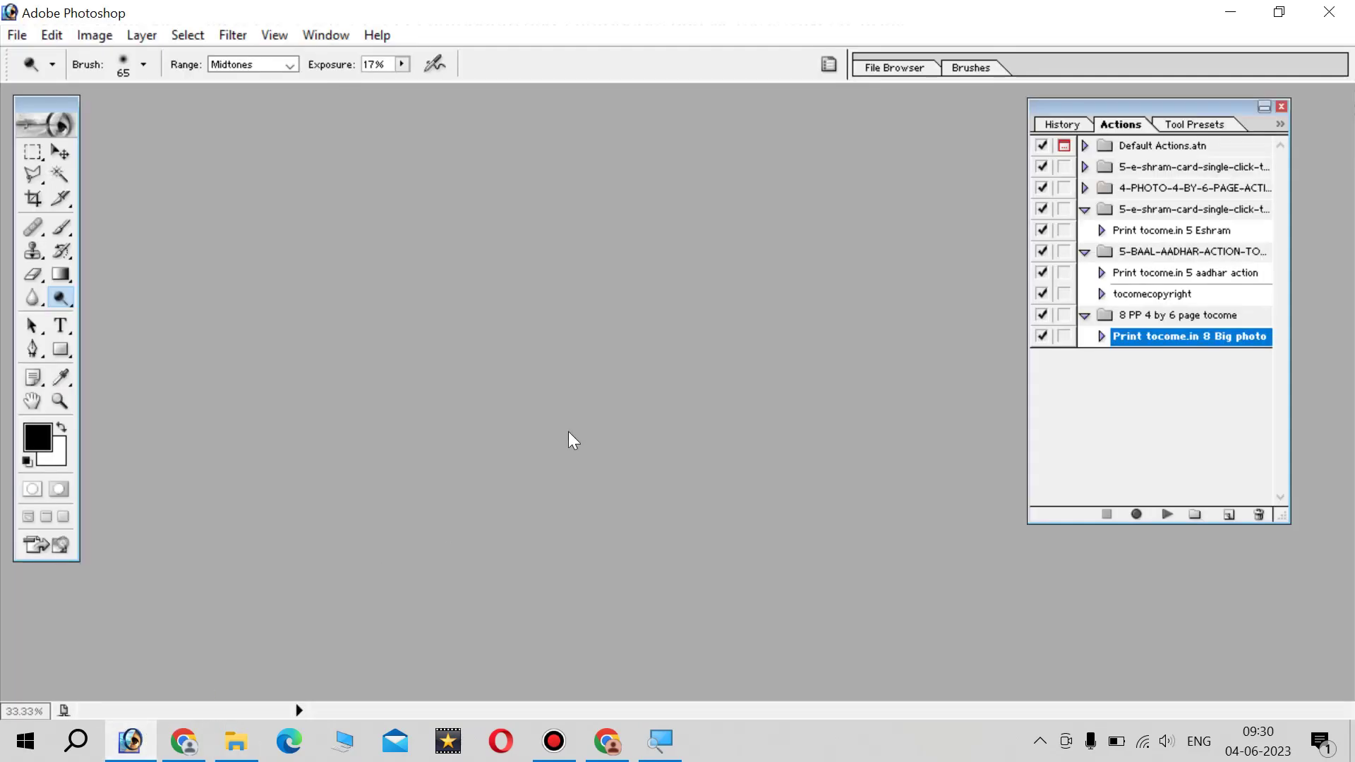
- Close the Actions palette, reopen it from the Window menu, and move it left
left_click(1282, 107)
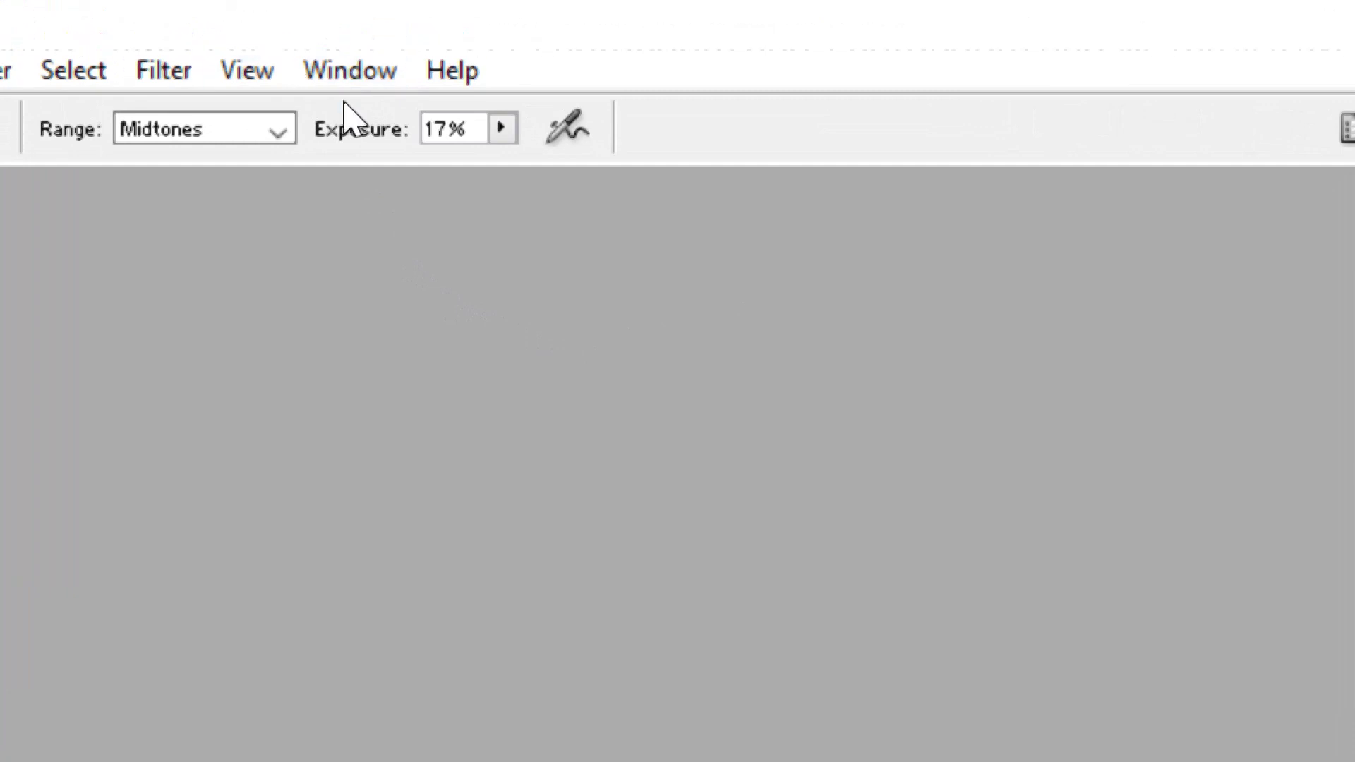
left_click(351, 69)
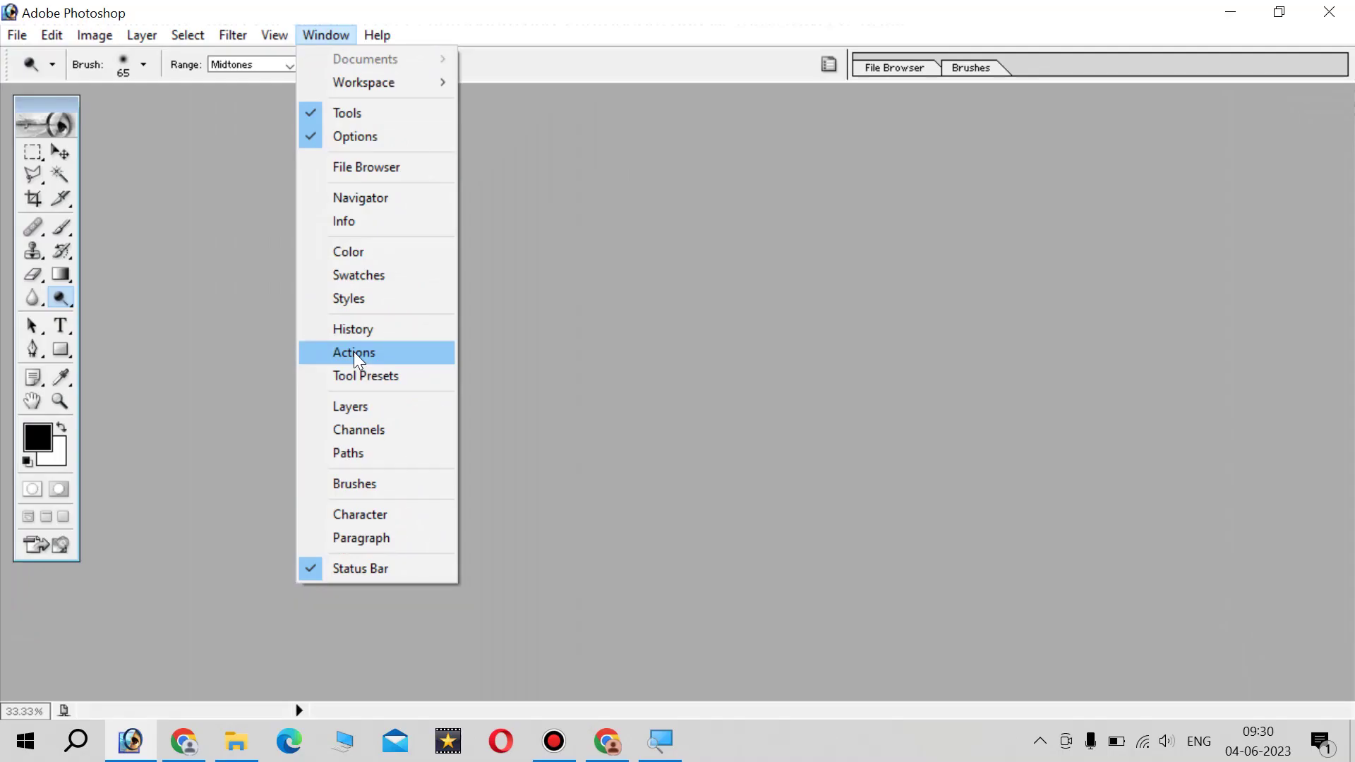
left_click(357, 353)
left_click_drag(1184, 112, 1115, 120)
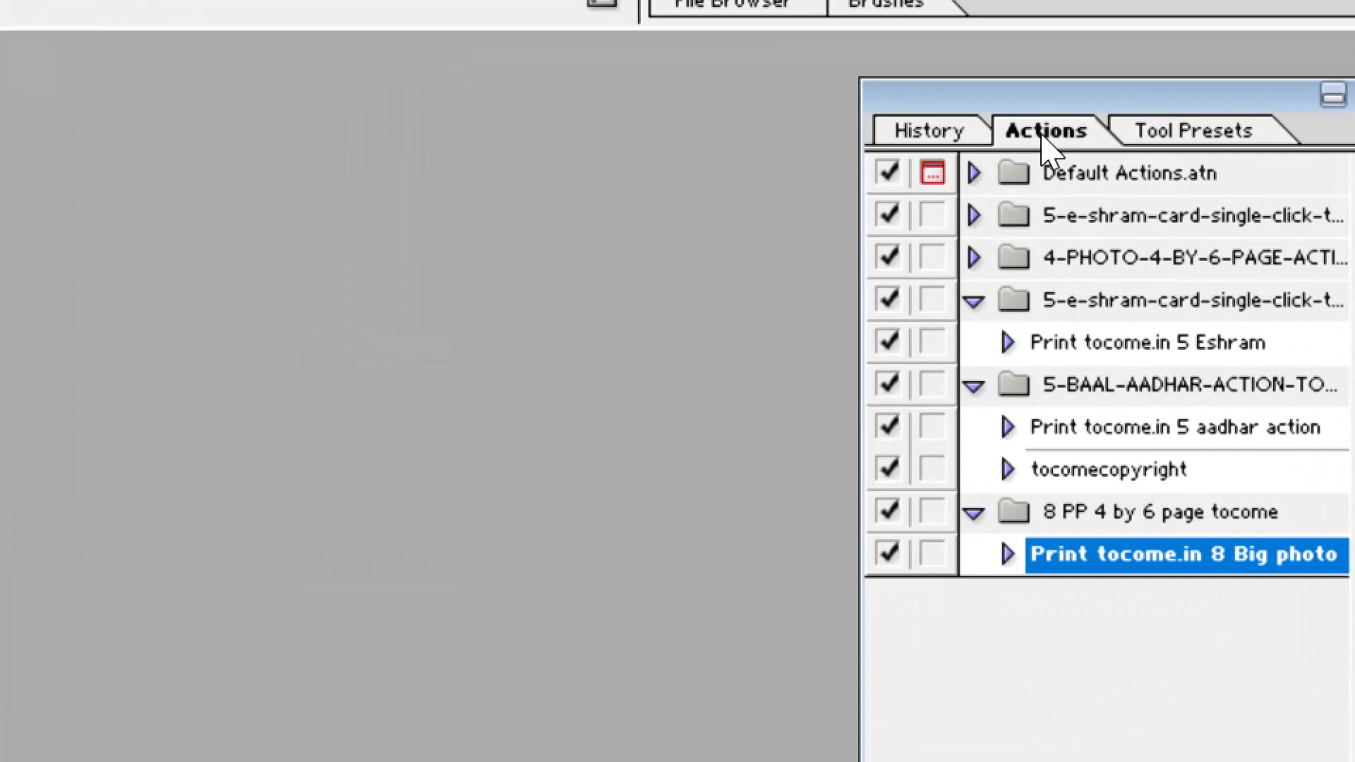
- Select the Default Actions.atn set and ask to delete it
left_click(974, 173)
scroll(1058, 458, "down", 2)
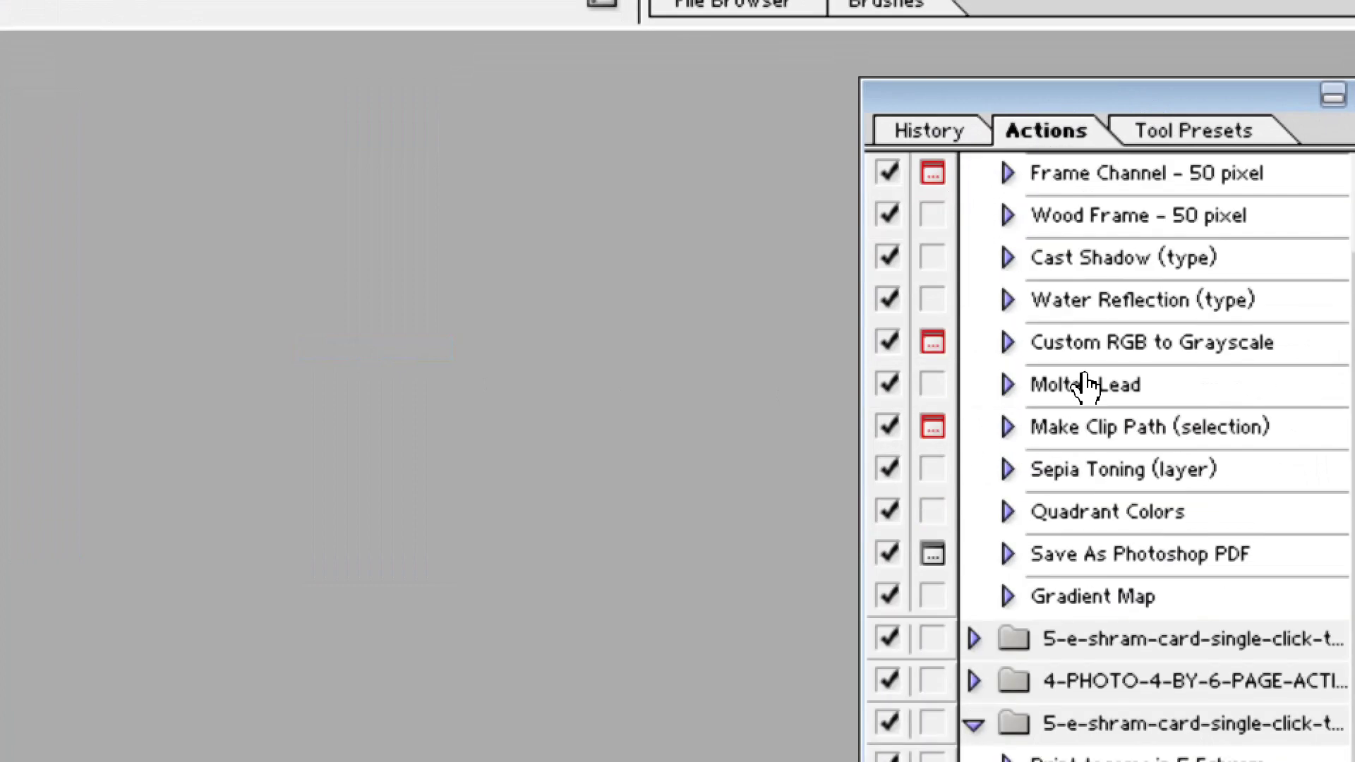
scroll(1081, 452, "up", 2)
left_click(974, 175)
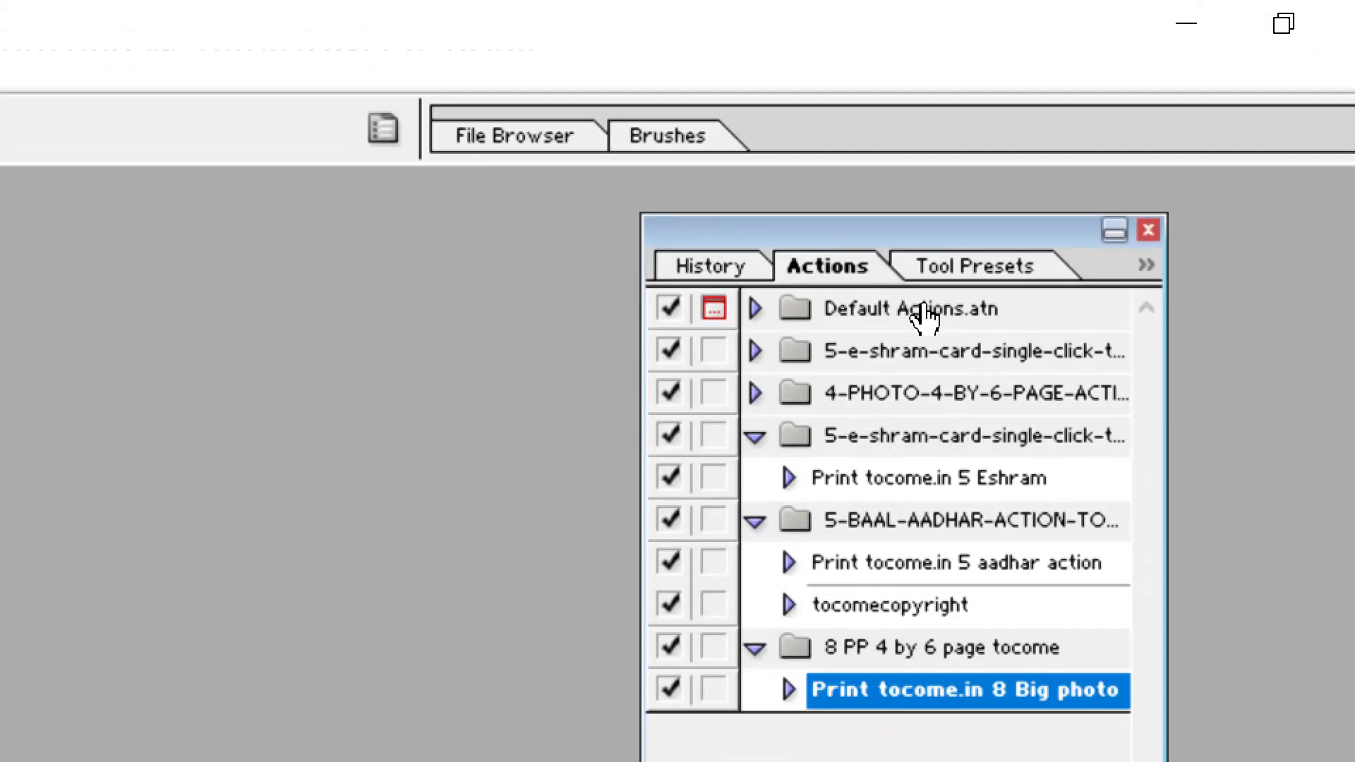
left_click(917, 318)
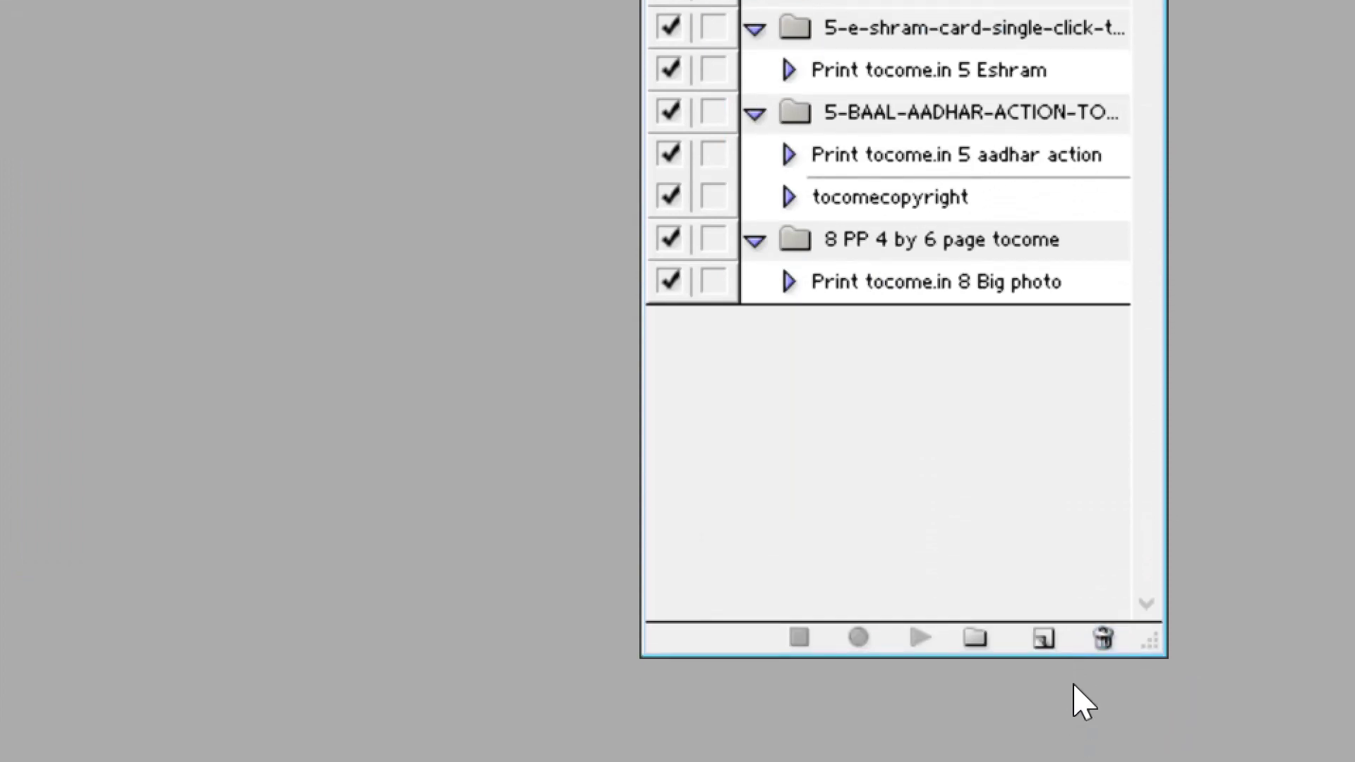
left_click(1105, 642)
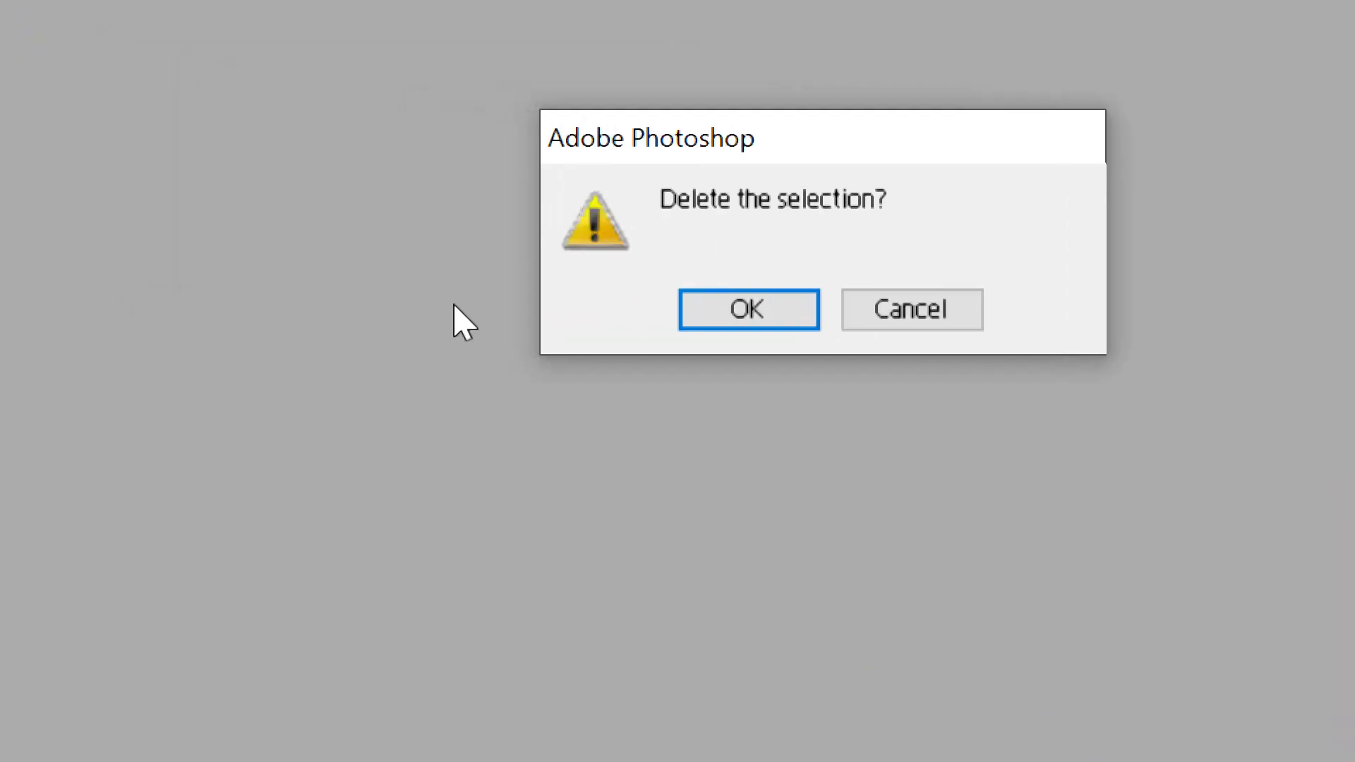
- Delete Default Actions, drag in another '8 PP 4 by 6 page tocome' set, and select its 'Print tocome.in 8 Big photo'
left_click(798, 303)
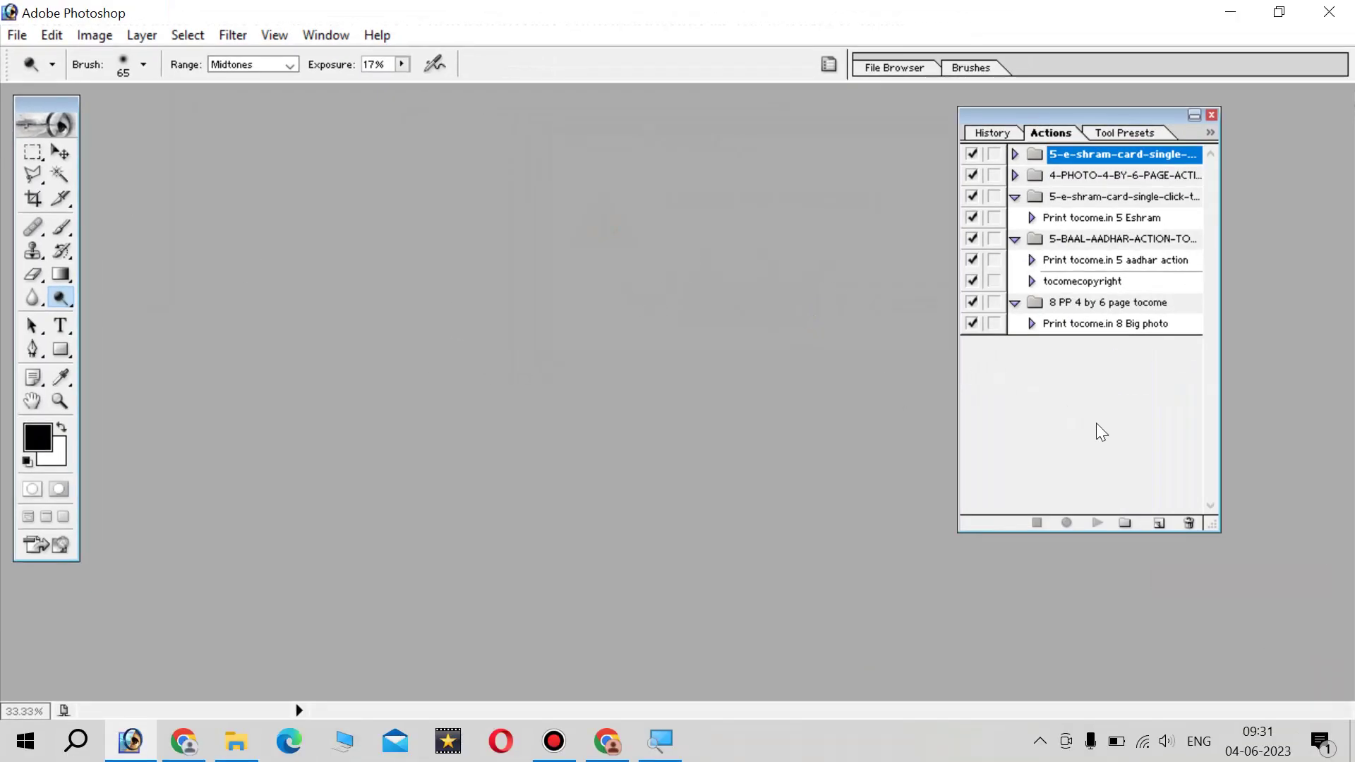
left_click(1099, 424)
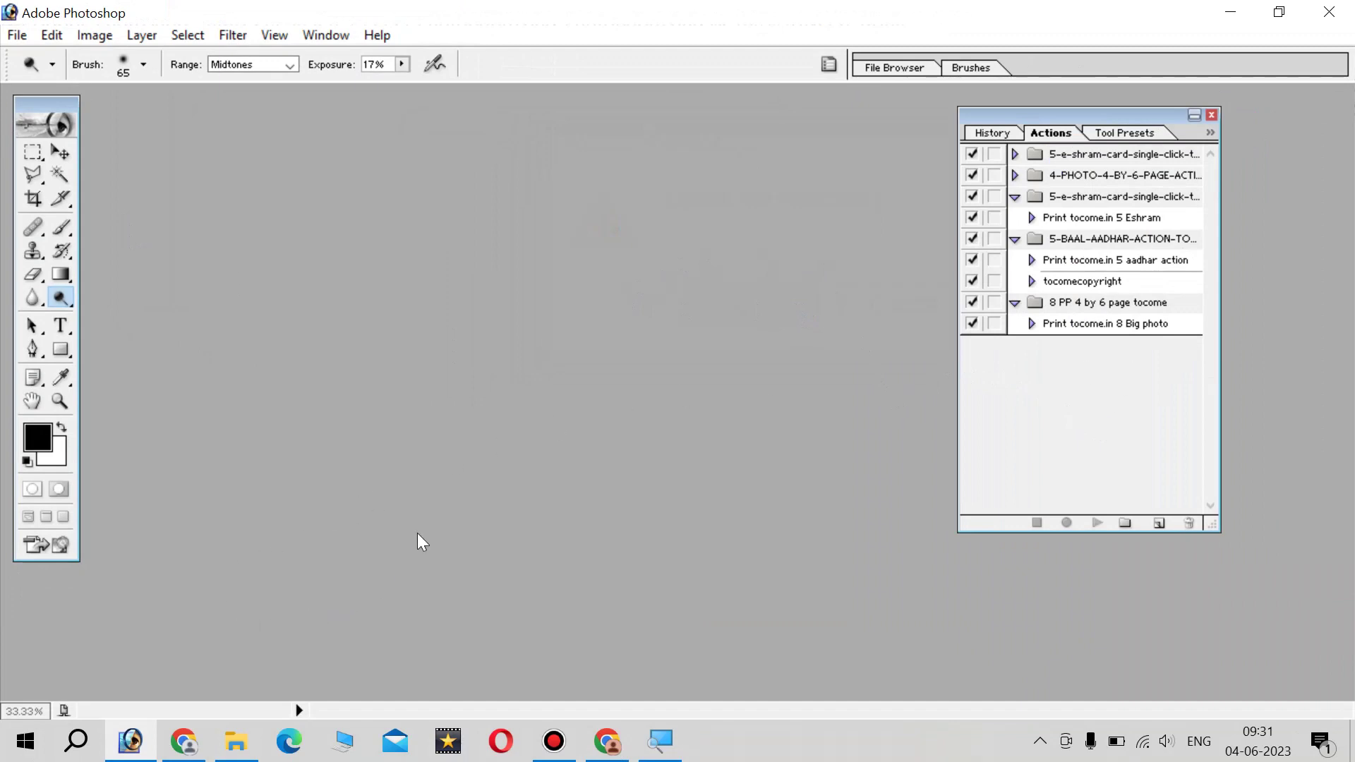
left_click(236, 741)
mouse_move(559, 198)
left_mouse_down()
mouse_move(1099, 492)
mouse_move(1014, 395)
left_mouse_up()
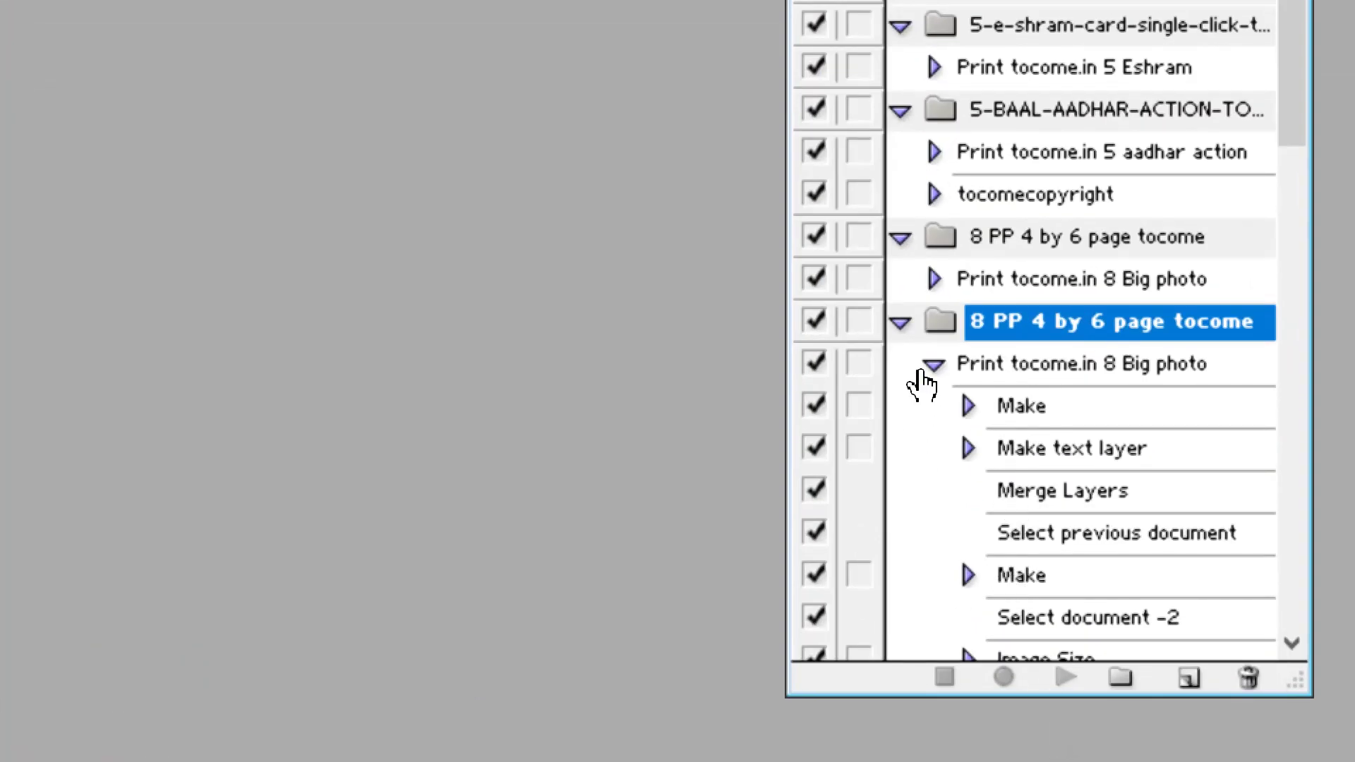
left_click(934, 365)
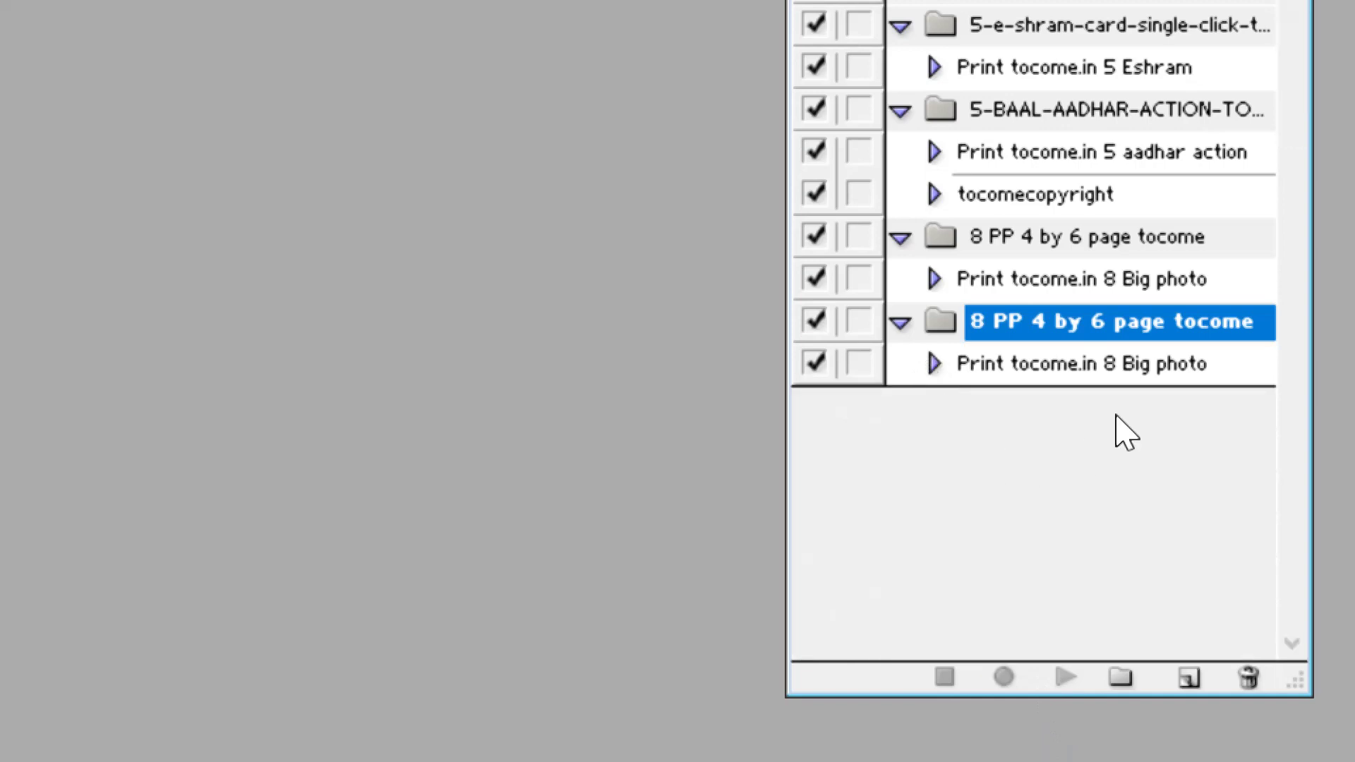
left_click(1077, 371)
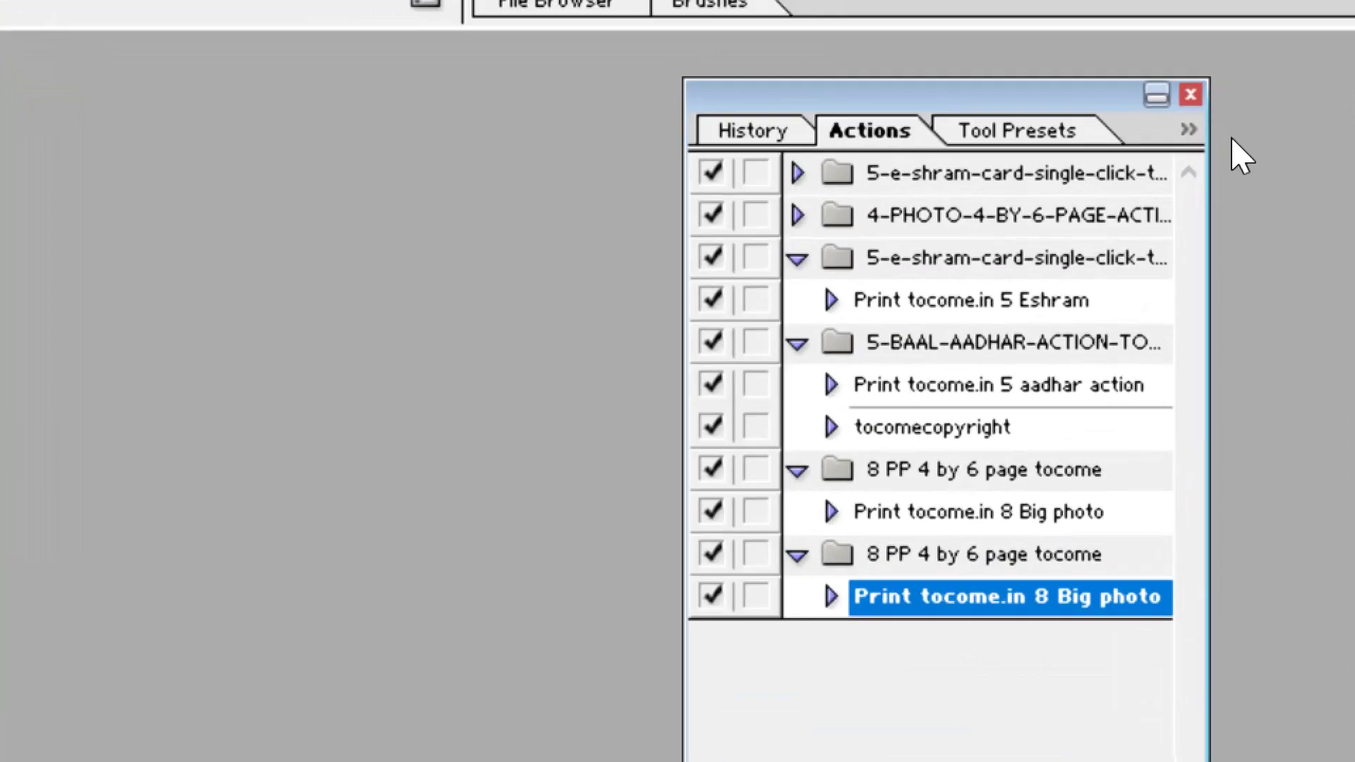
- Load the '8 PP 4 by 6 page tocome' file via Load Actions and select 'Print tocome.in 8 Big photo'
left_click(1191, 134)
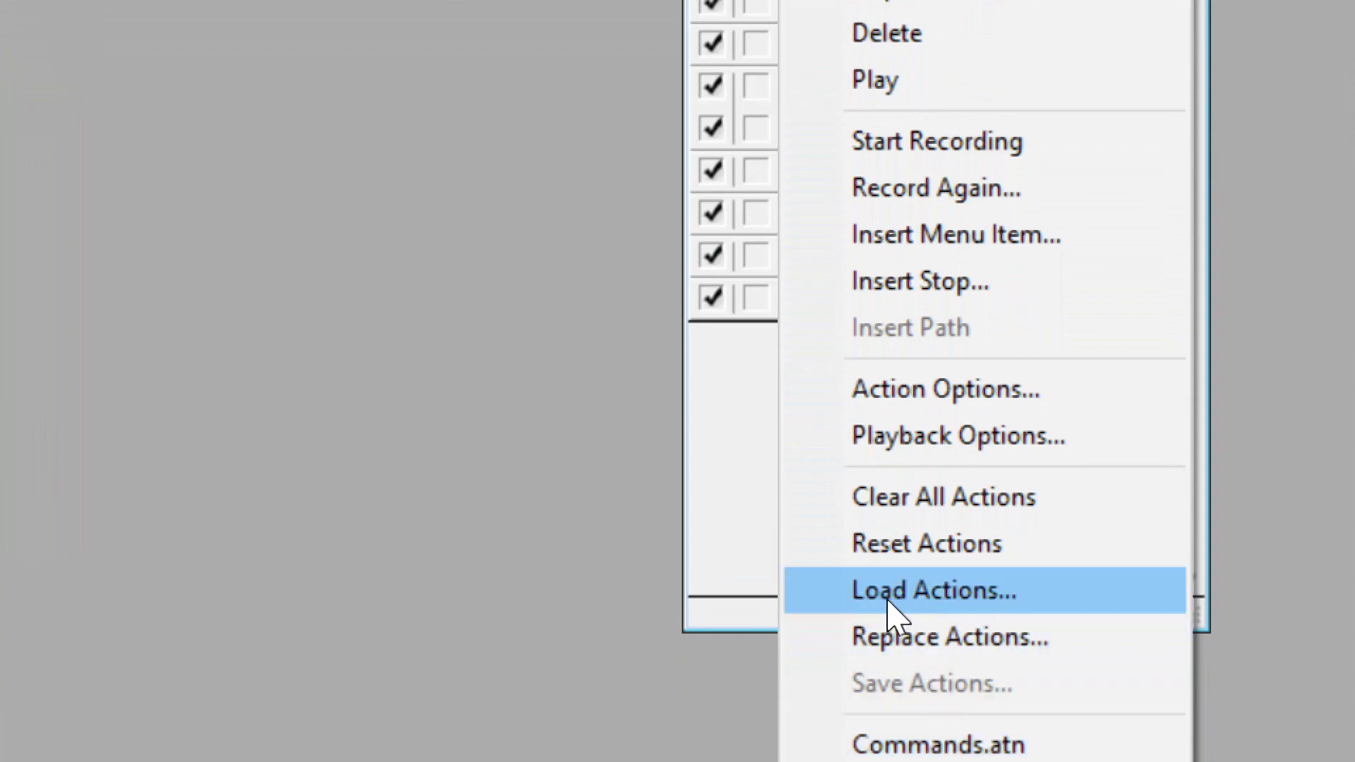
left_click(972, 592)
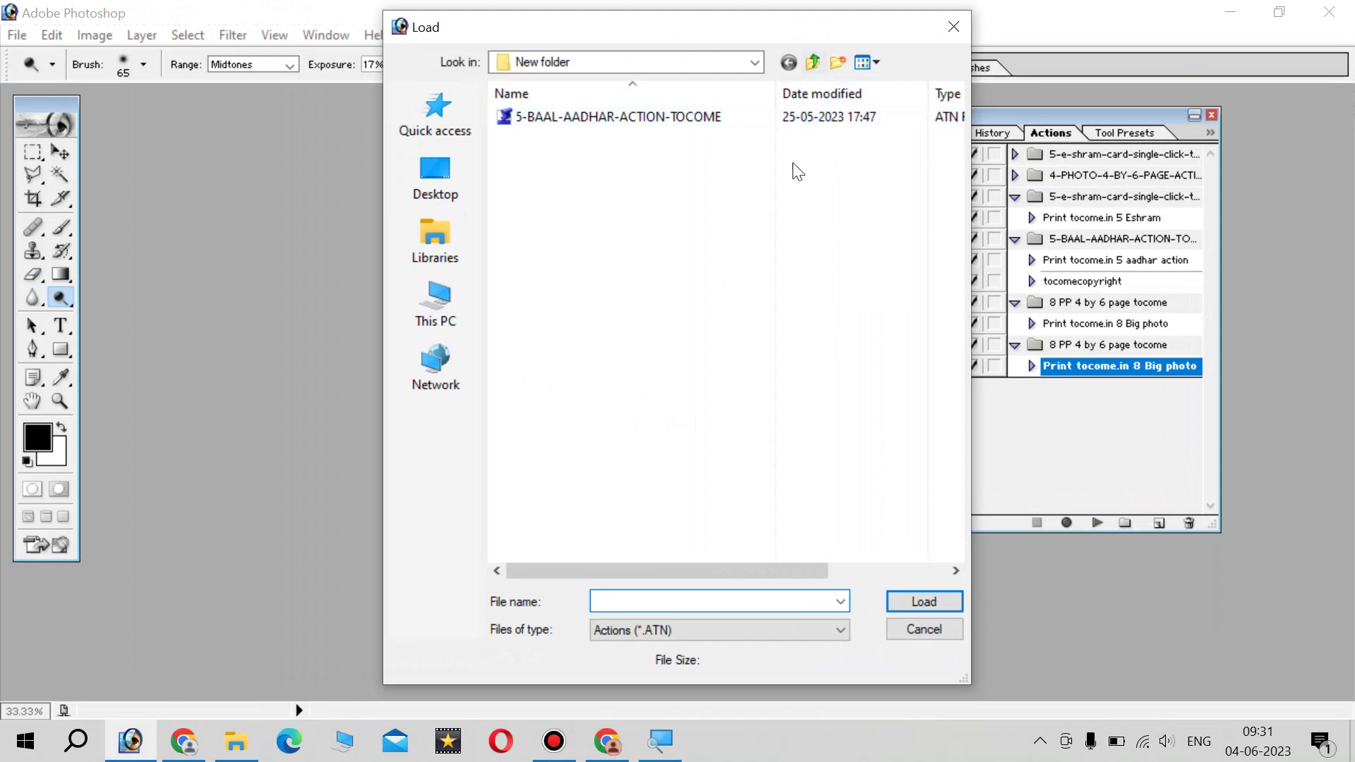
left_click(614, 120)
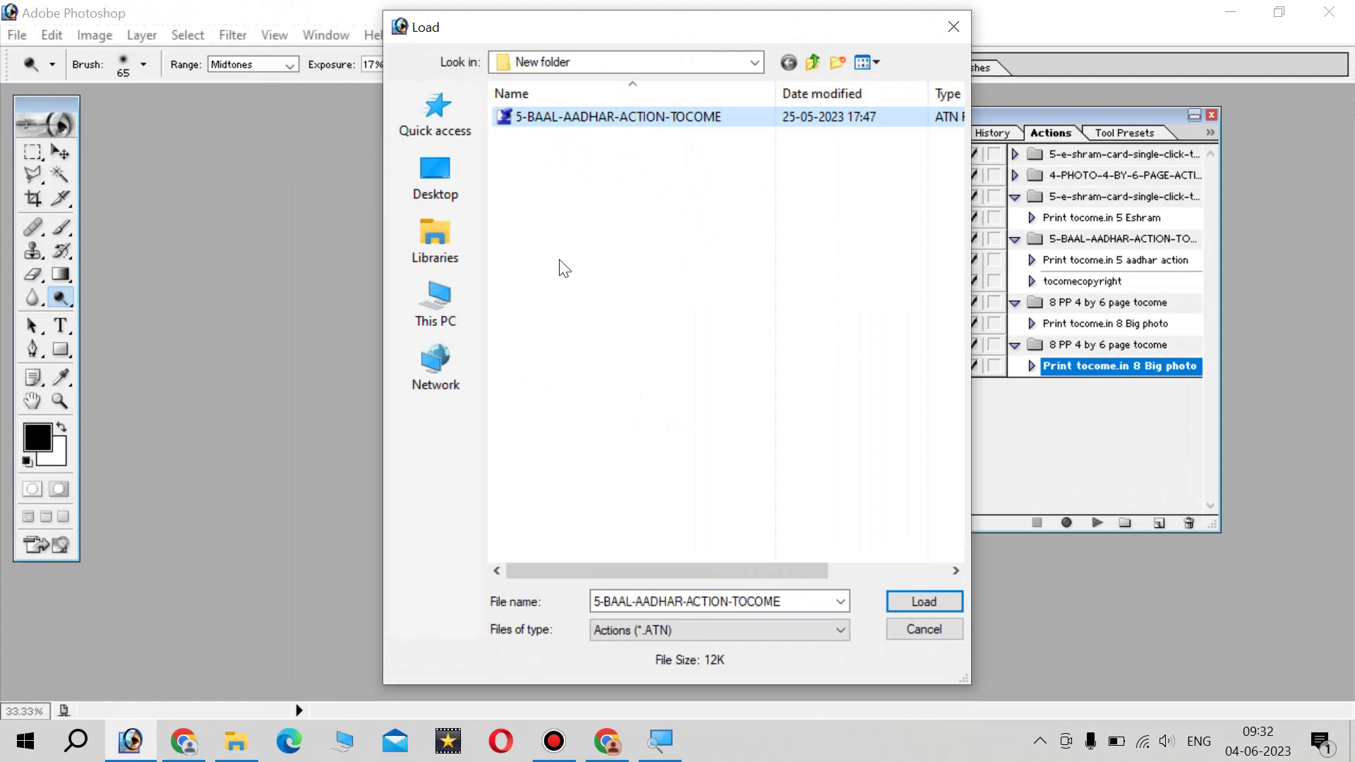
left_click(815, 60)
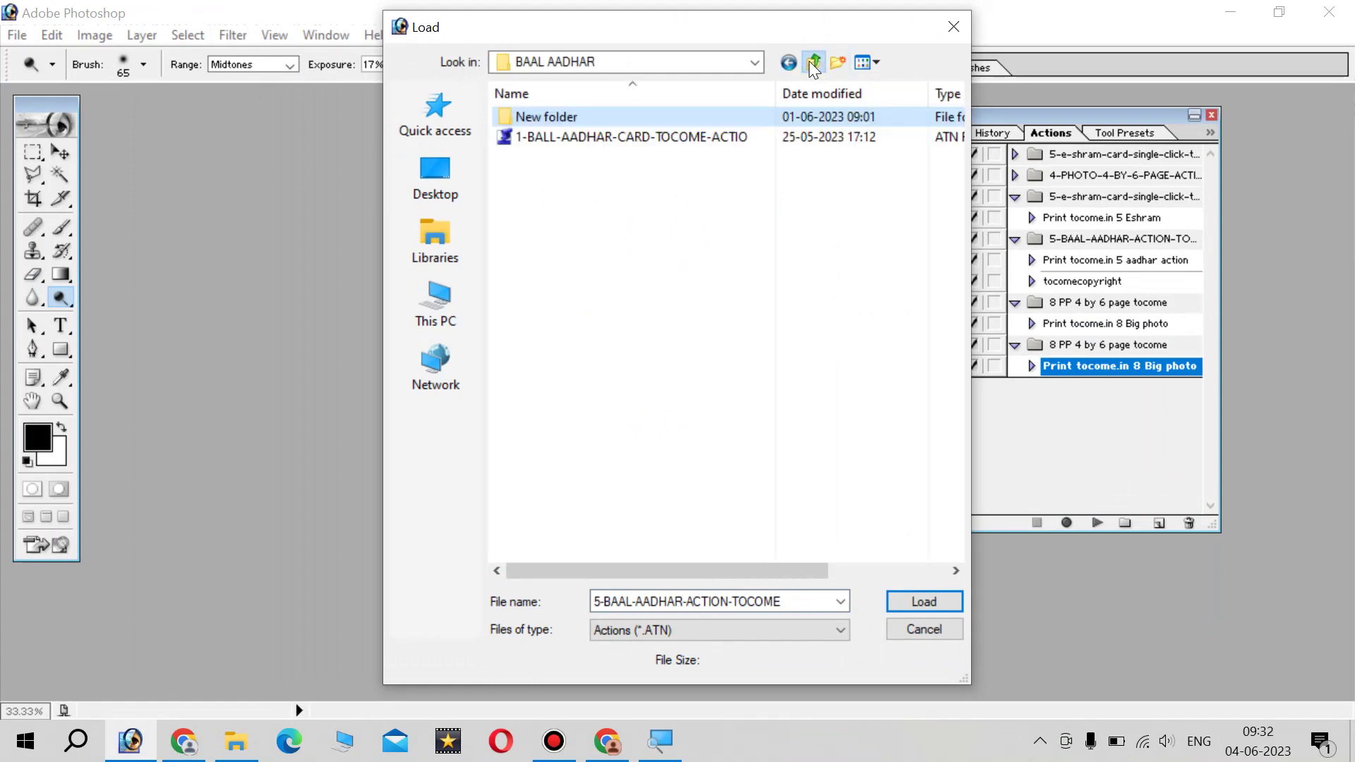
left_click(573, 119)
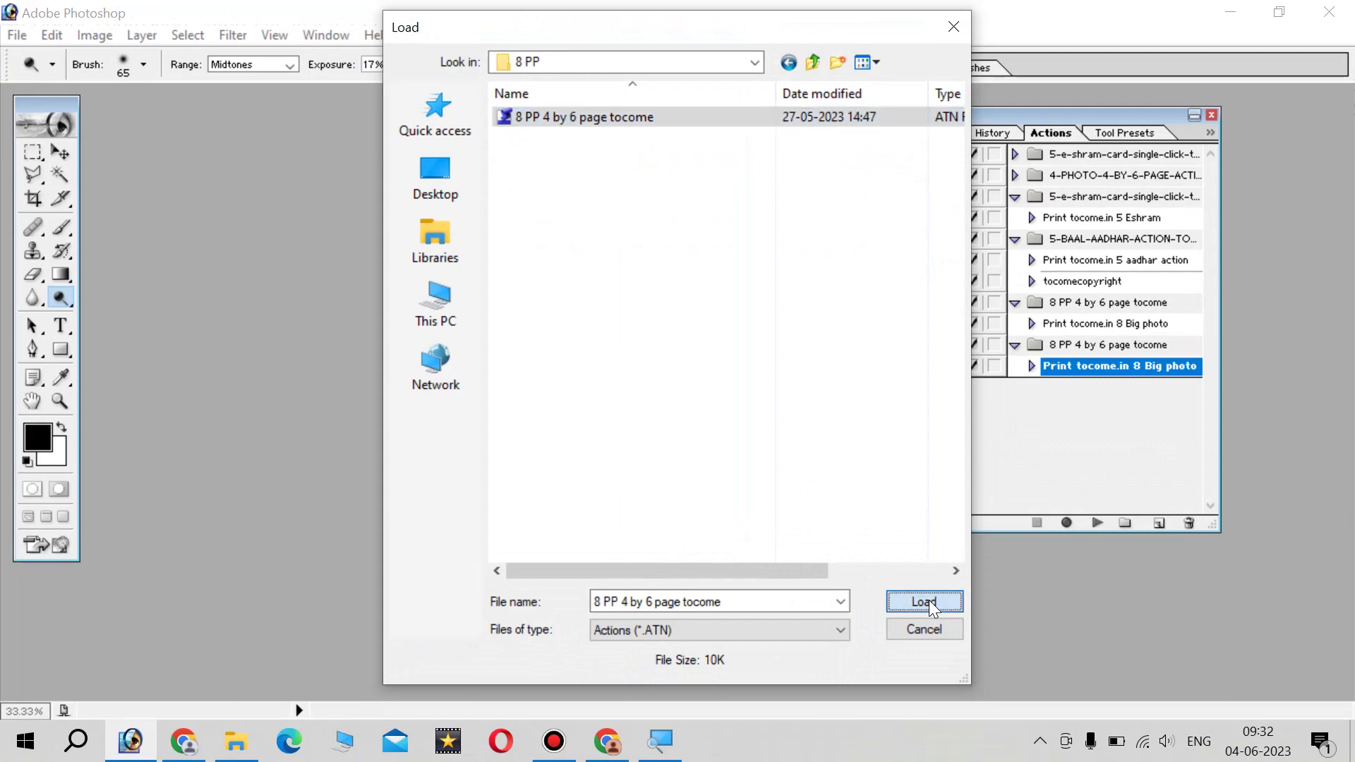
left_click(928, 600)
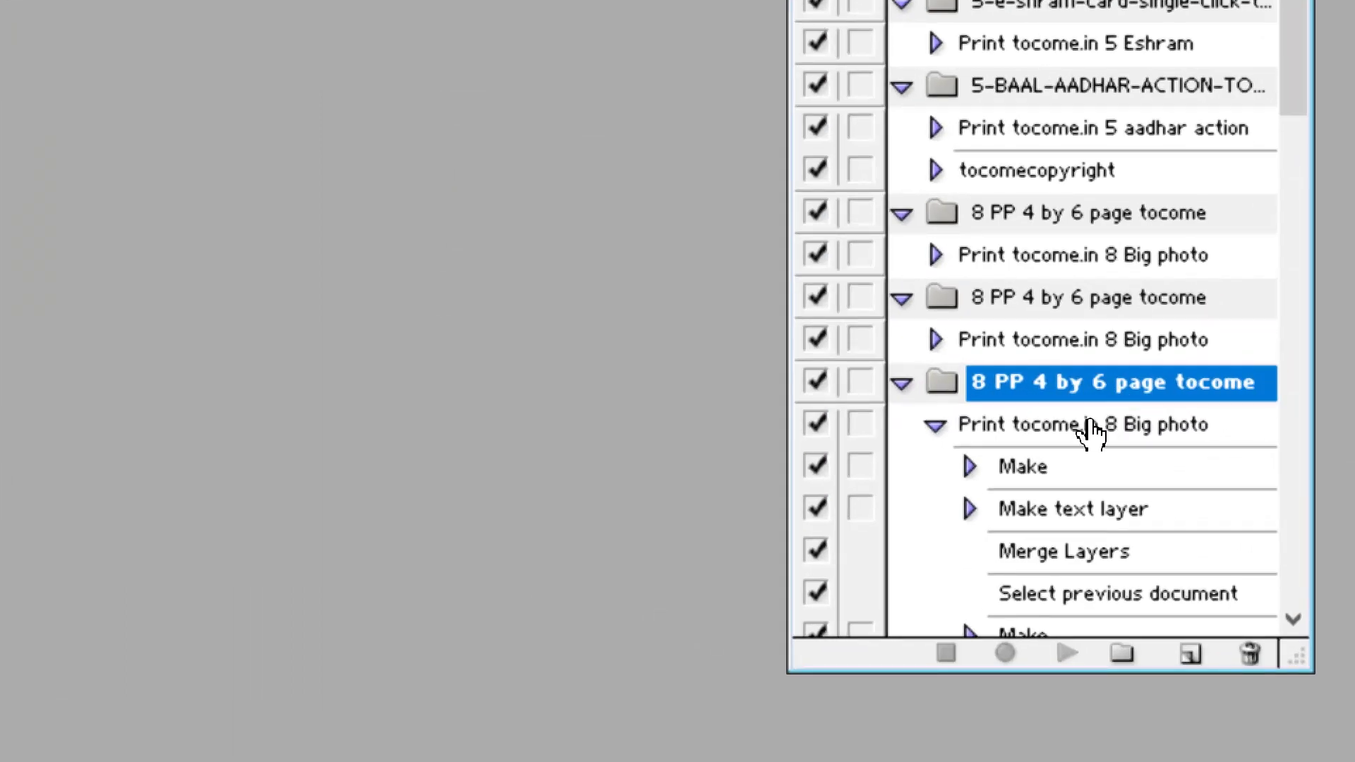
left_click(936, 426)
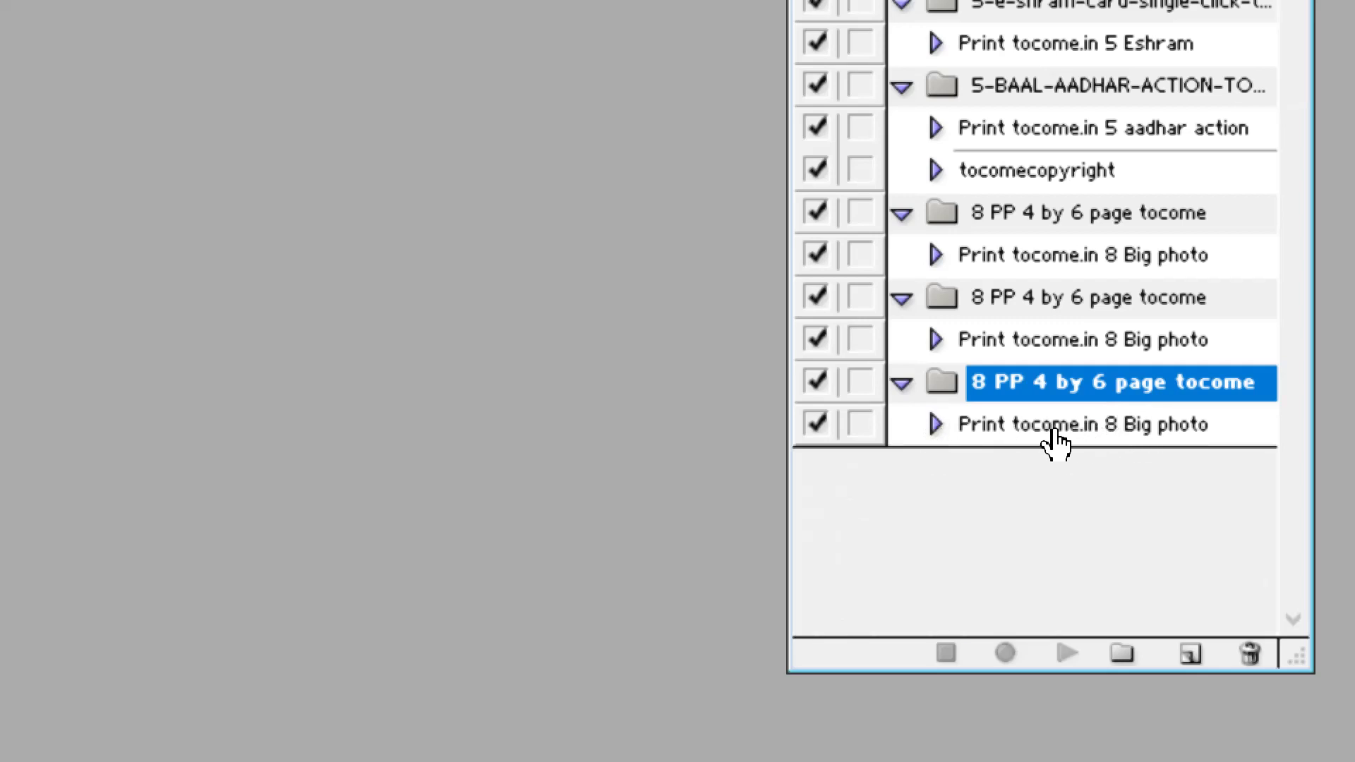
left_click(1053, 432)
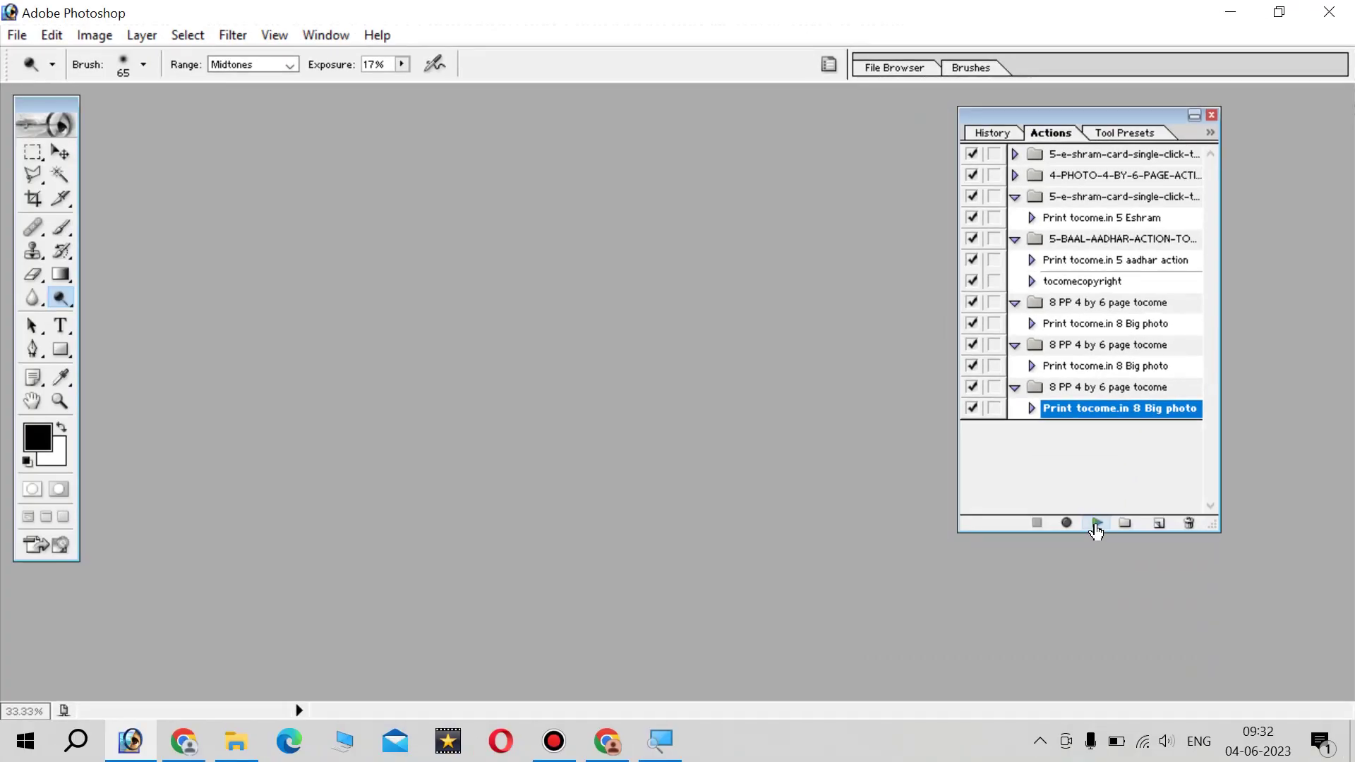
- Drag the PhotoRoom background-removed photo from the 8 PP folder into Photoshop
left_click(247, 730)
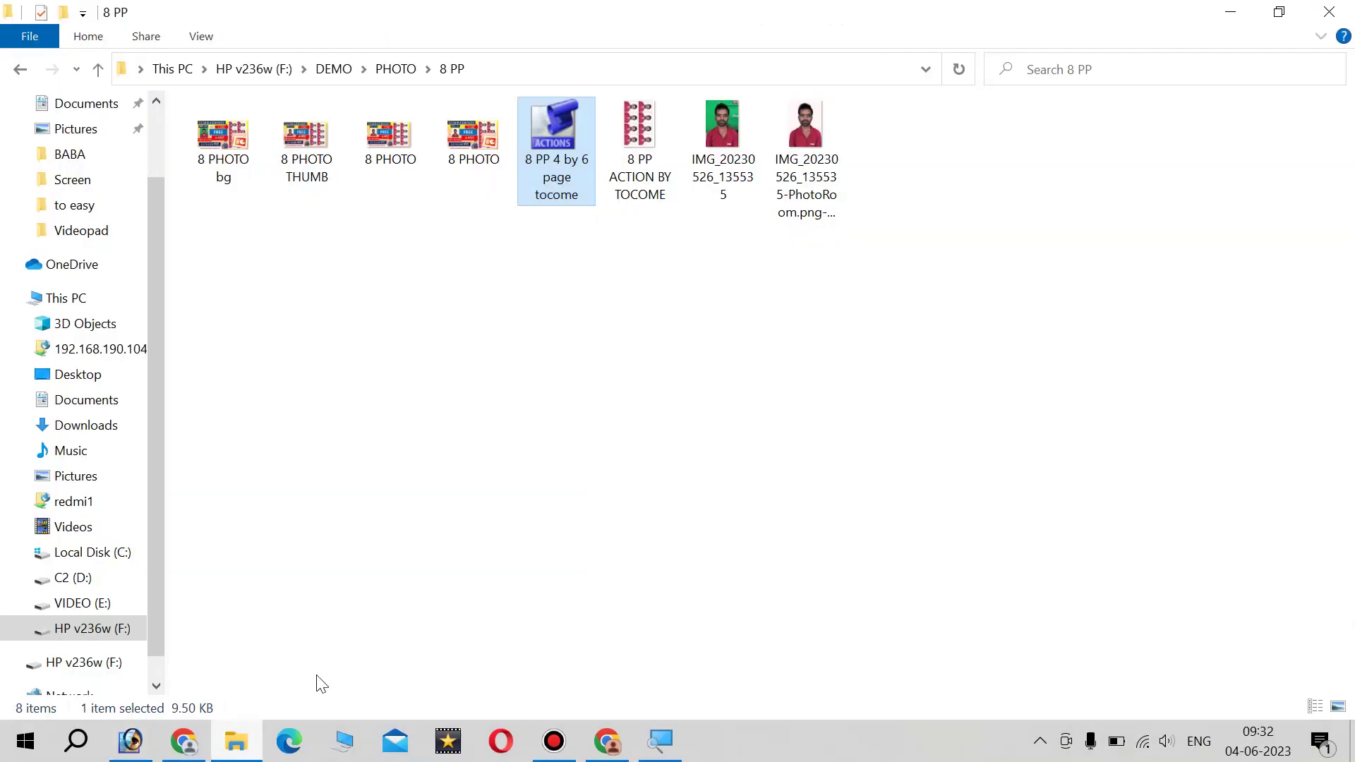
left_click(822, 198)
mouse_move(822, 198)
left_mouse_down()
mouse_move(131, 753)
mouse_move(674, 395)
left_mouse_up()
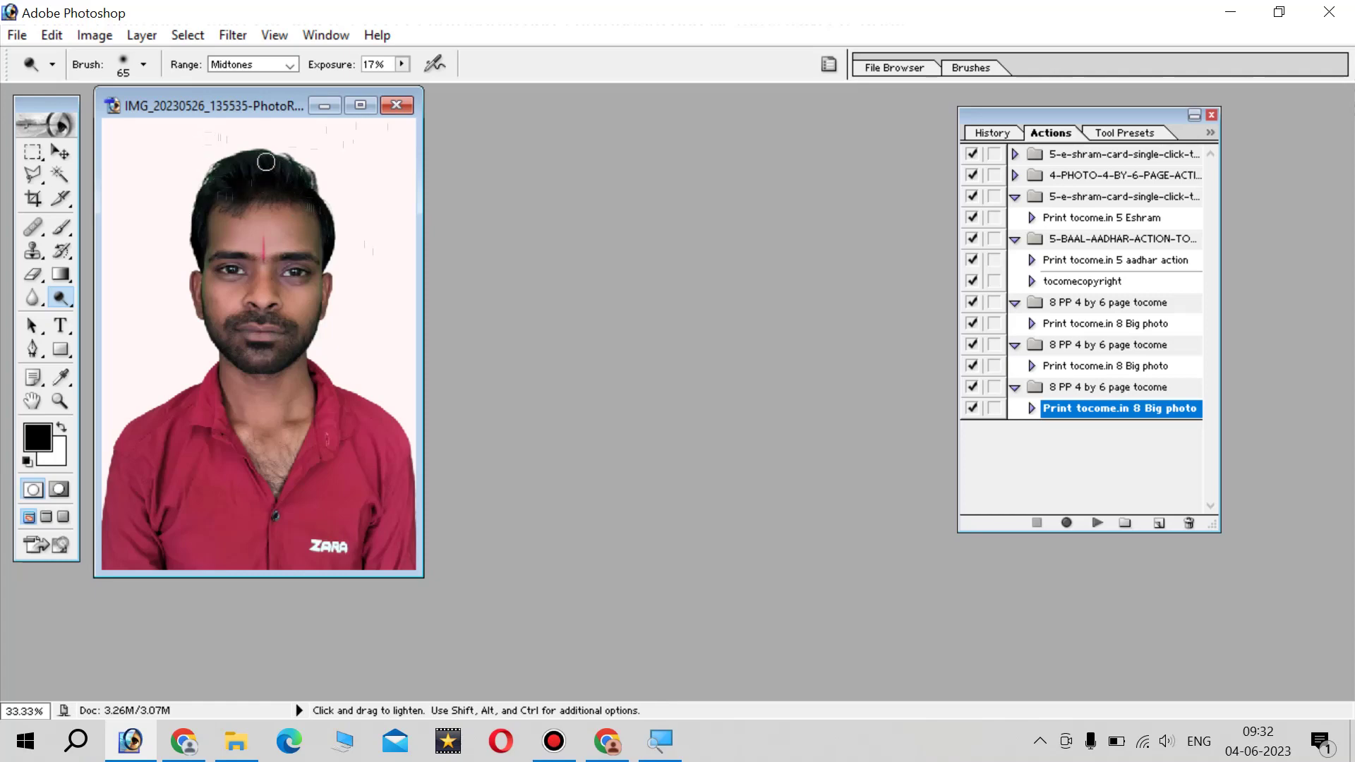
- Maximize the photo and crop it to head and shoulders, lowering the top edge slightly
left_click(360, 105)
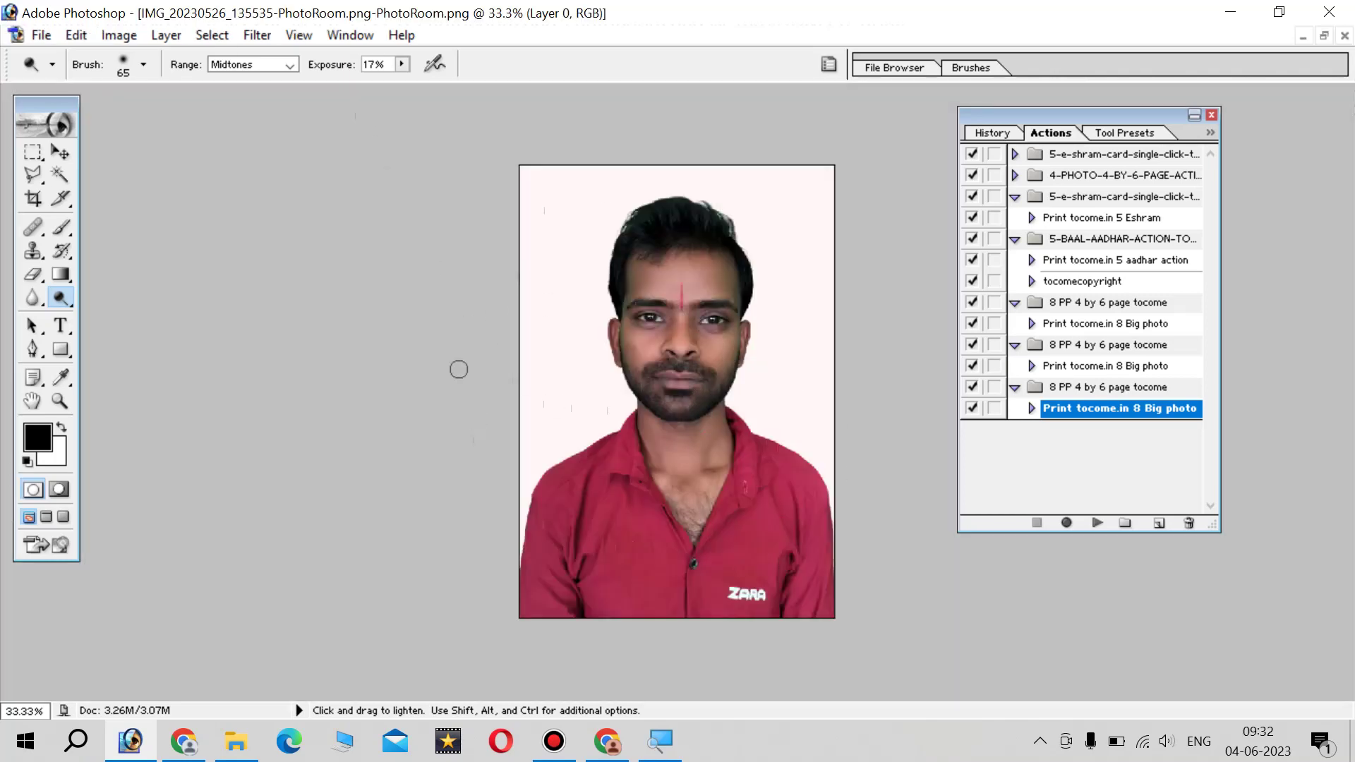
left_click(33, 198)
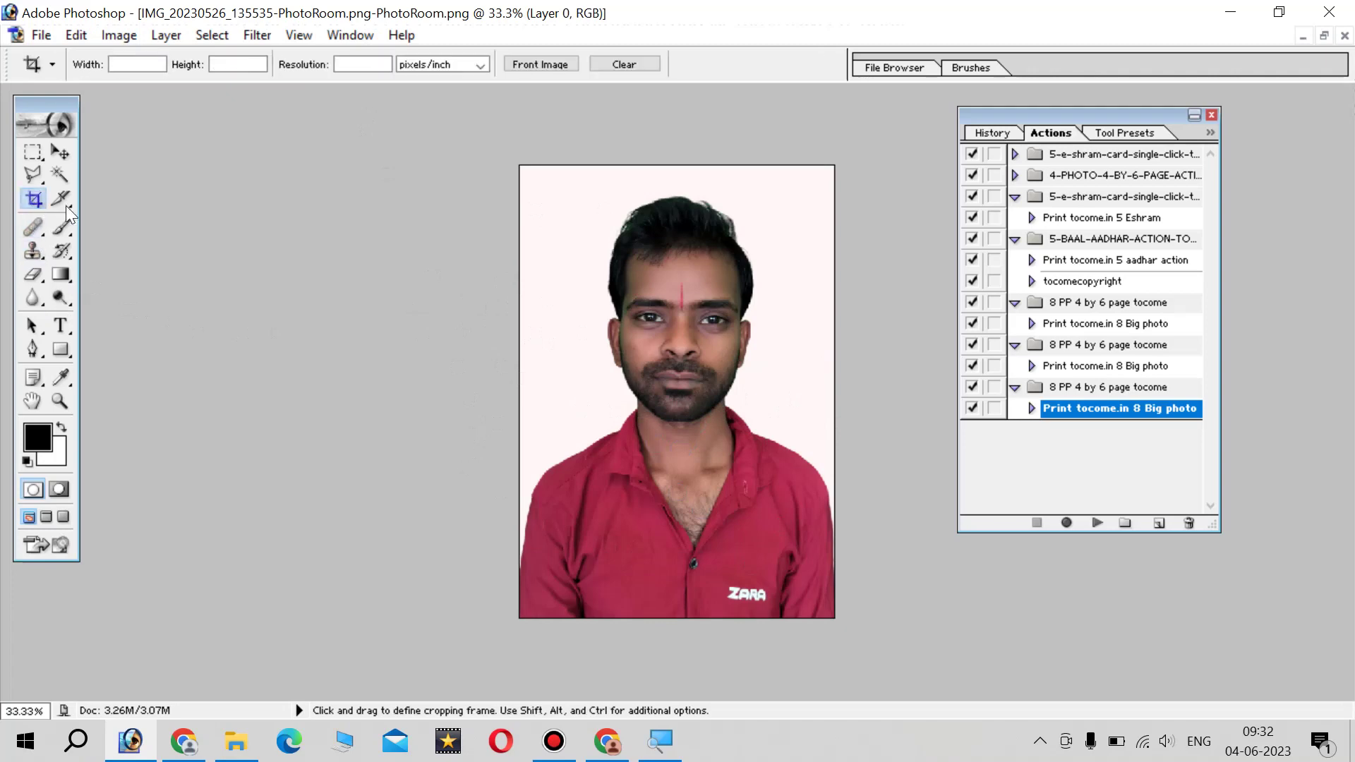
left_click_drag(532, 164, 822, 570)
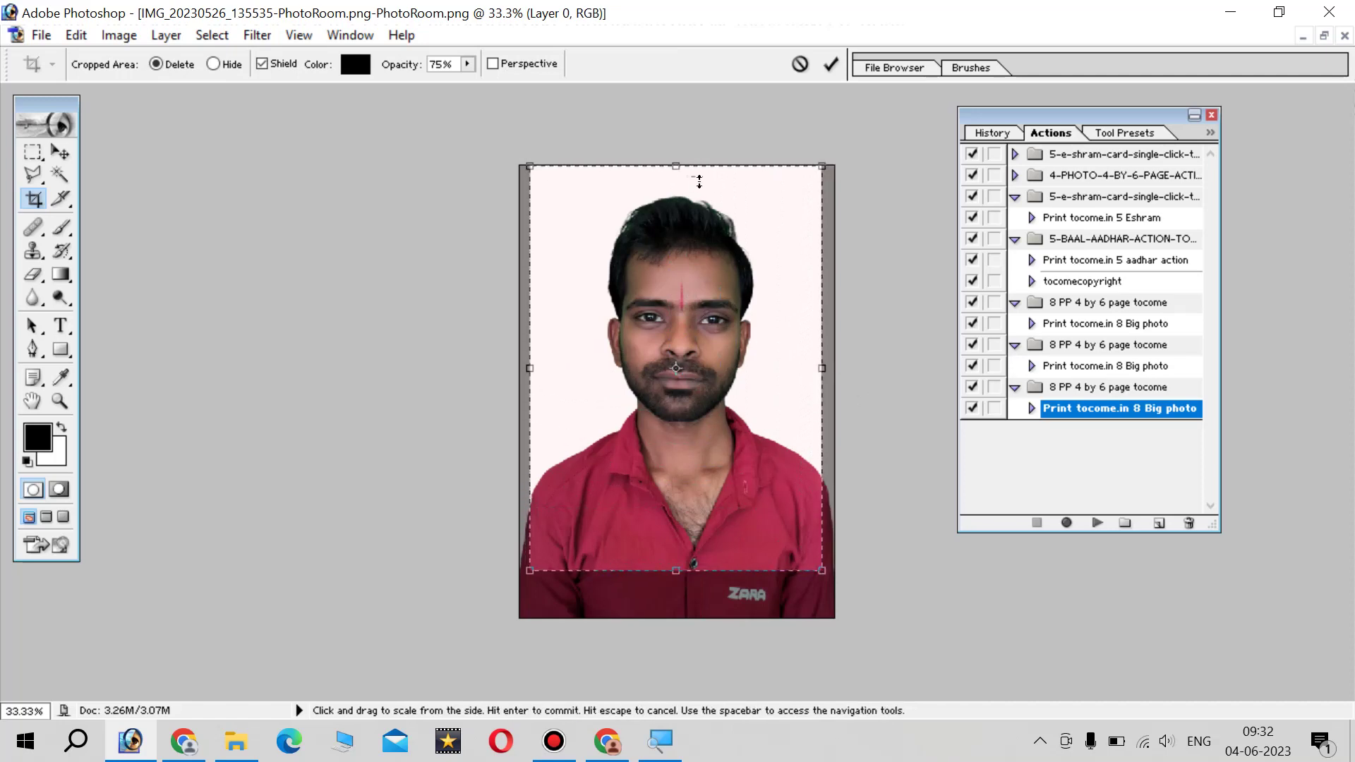
left_click_drag(695, 167, 695, 184)
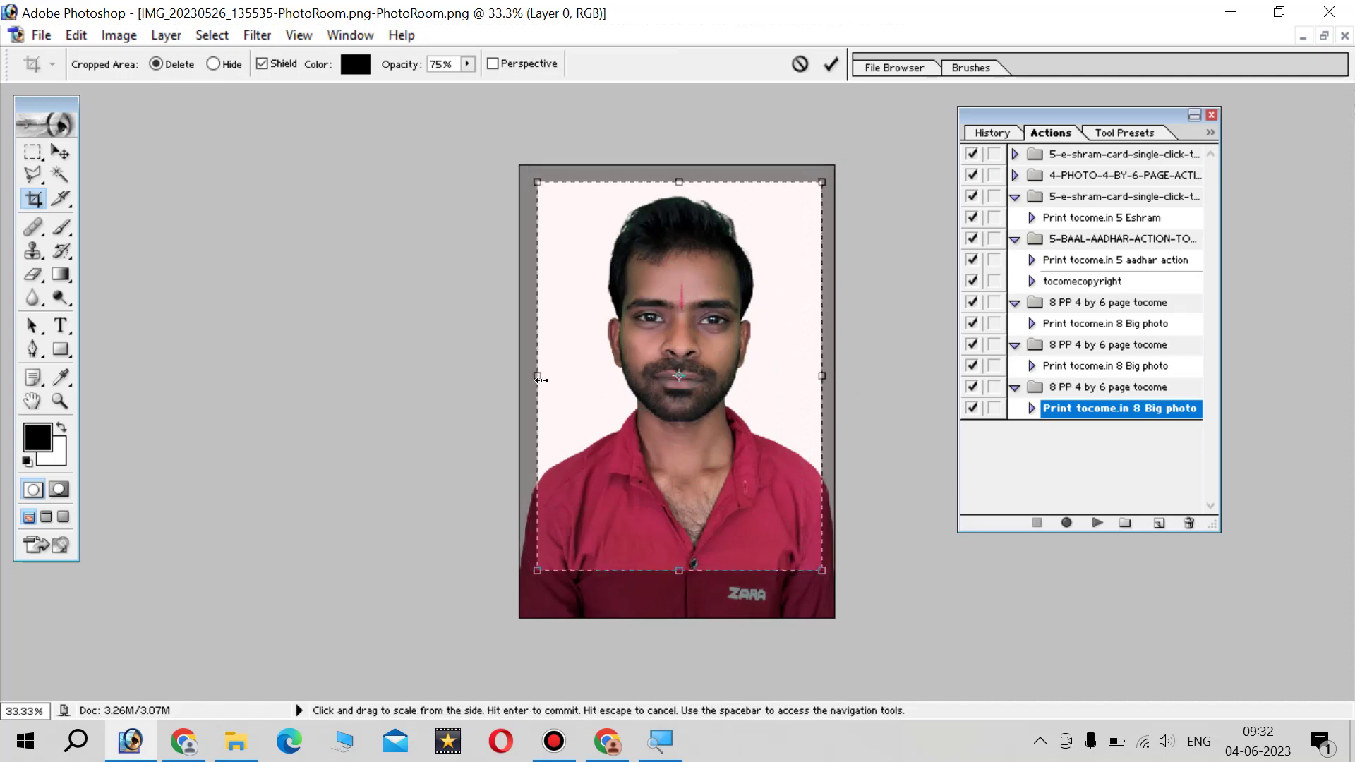
key("Return")
- Get the last set's 'Print tocome.in 8 Big photo' action re-chosen and ready to play
left_click(1098, 523)
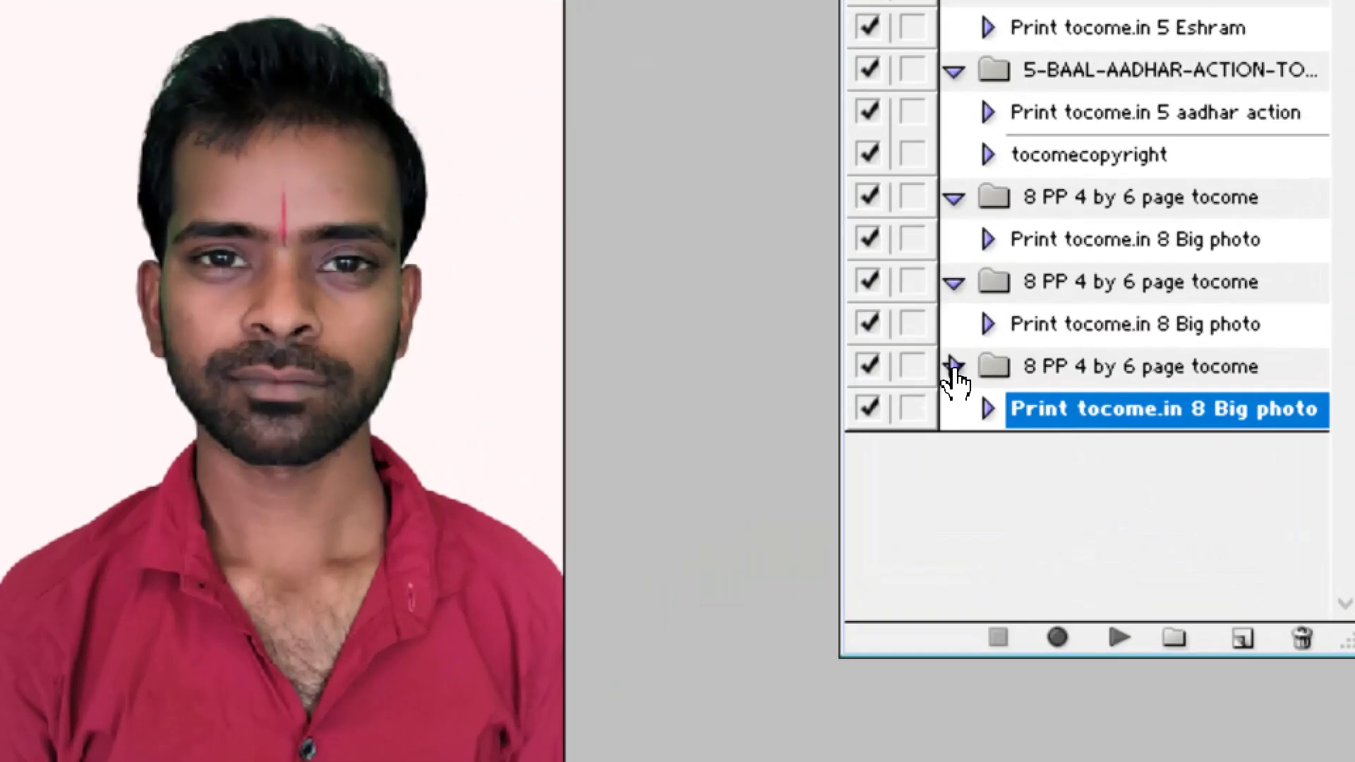
left_click(954, 366)
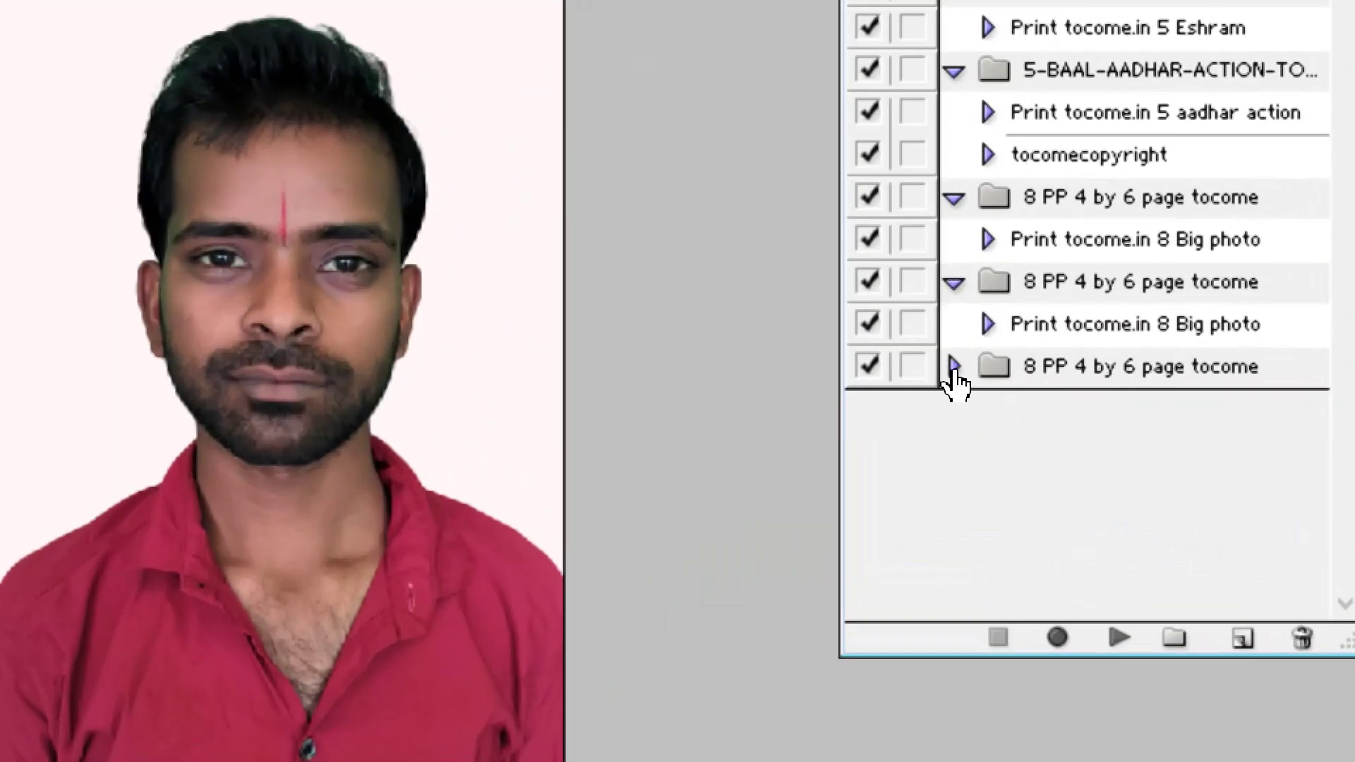
left_click(955, 365)
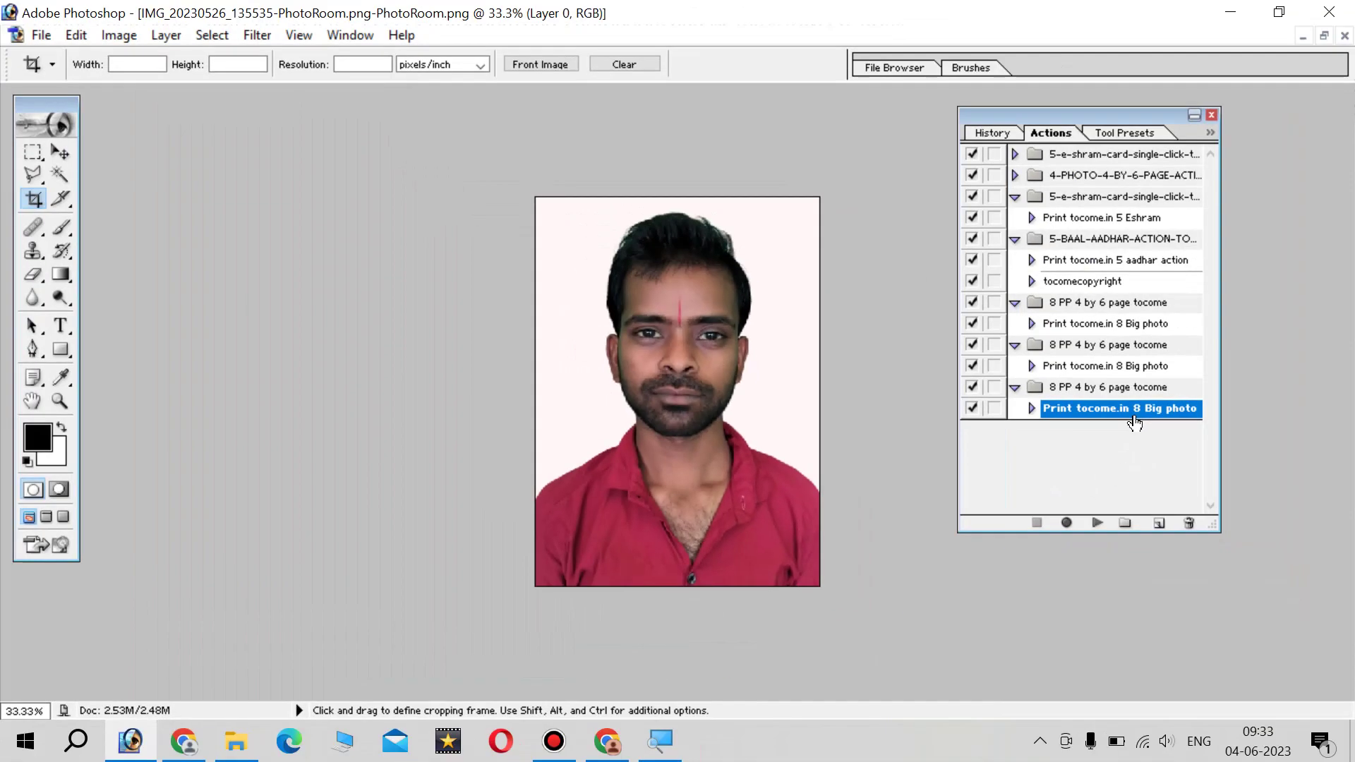
- Run 'Print tocome.in 8 Big photo' to build the eight-photo 4x6 sheet and move it aside
left_click(1098, 525)
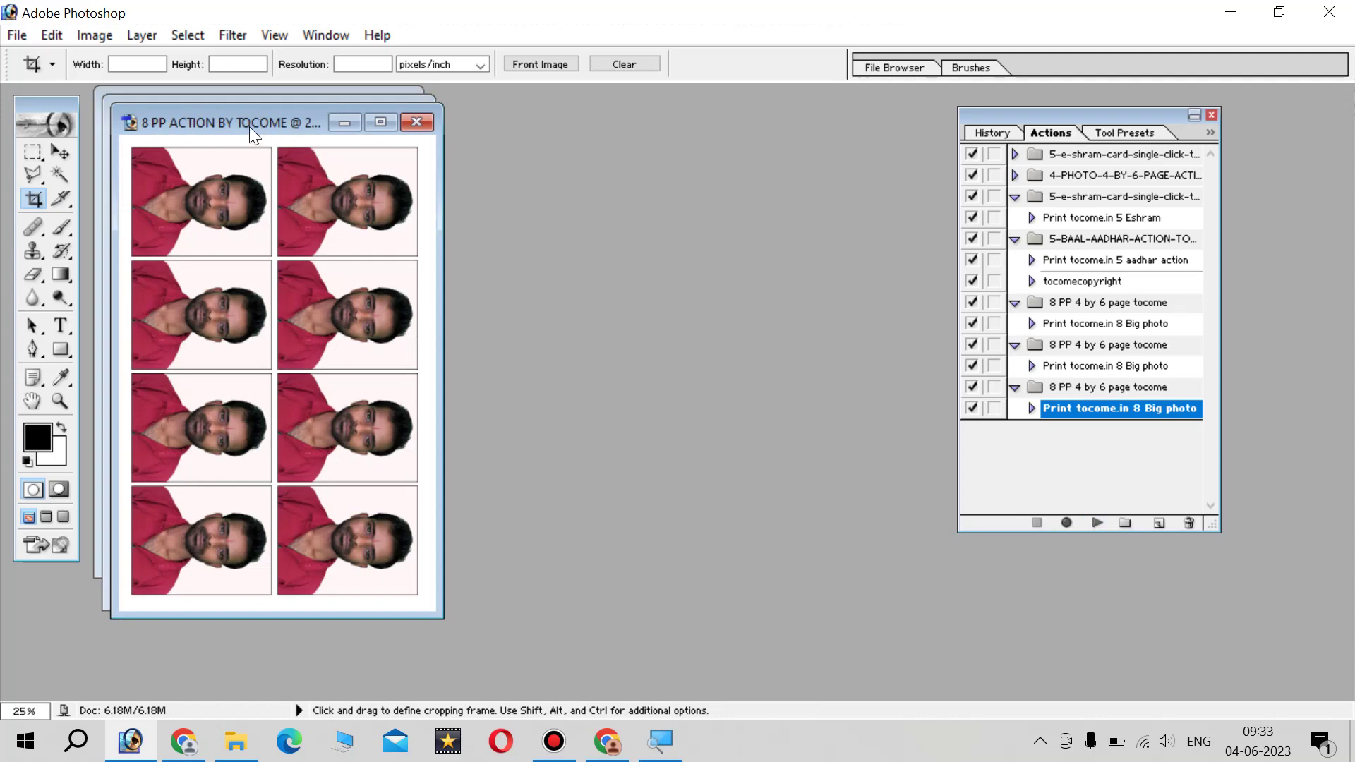
left_click_drag(254, 134, 656, 136)
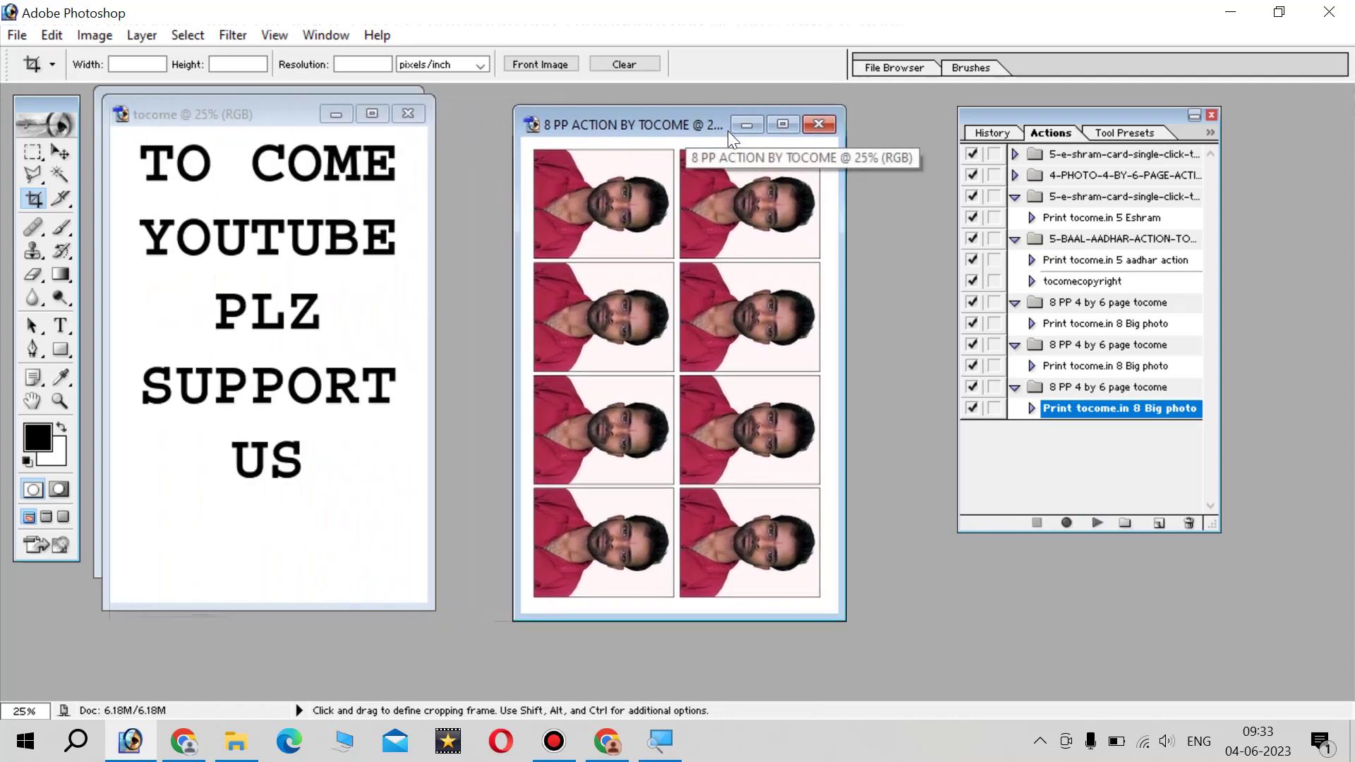
left_click(607, 741)
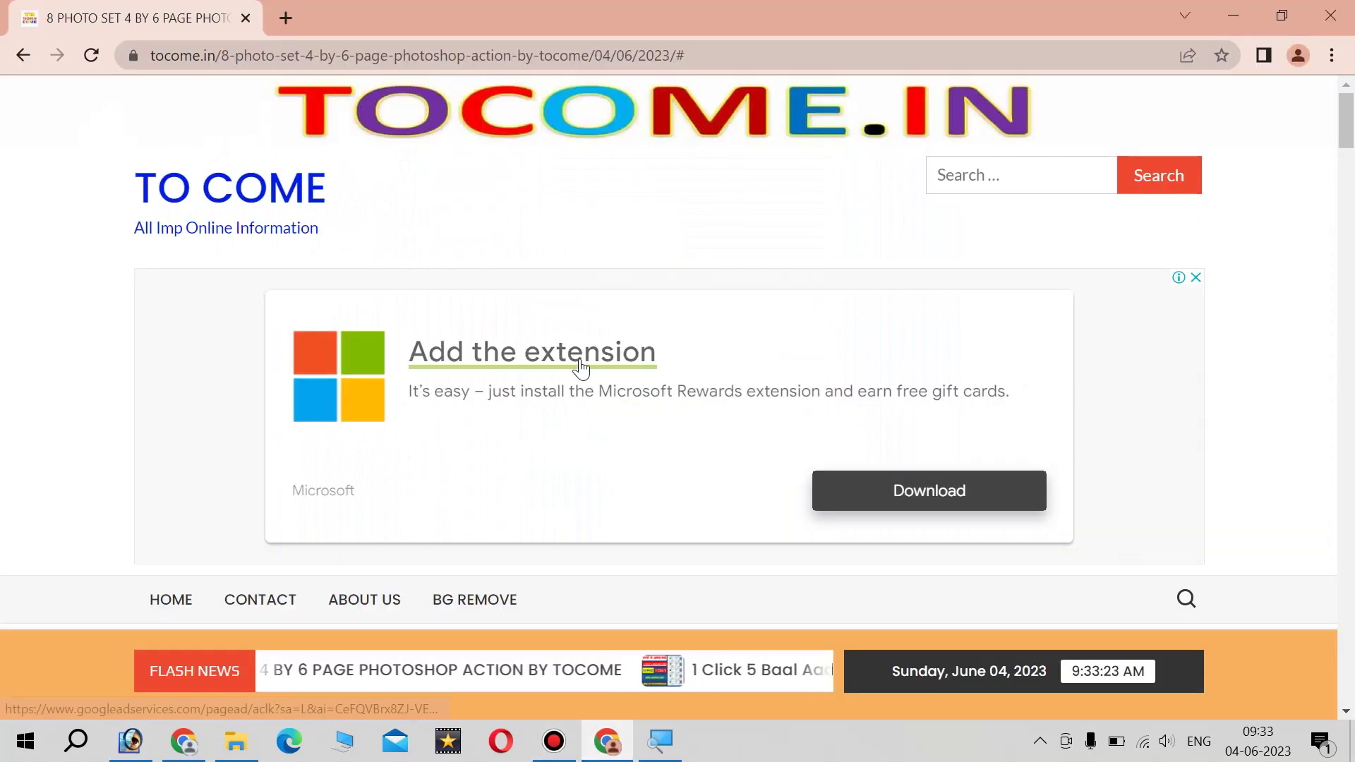
- Download the 8 PP 4 by 6 page action file from the article
scroll(576, 371, "down", 5)
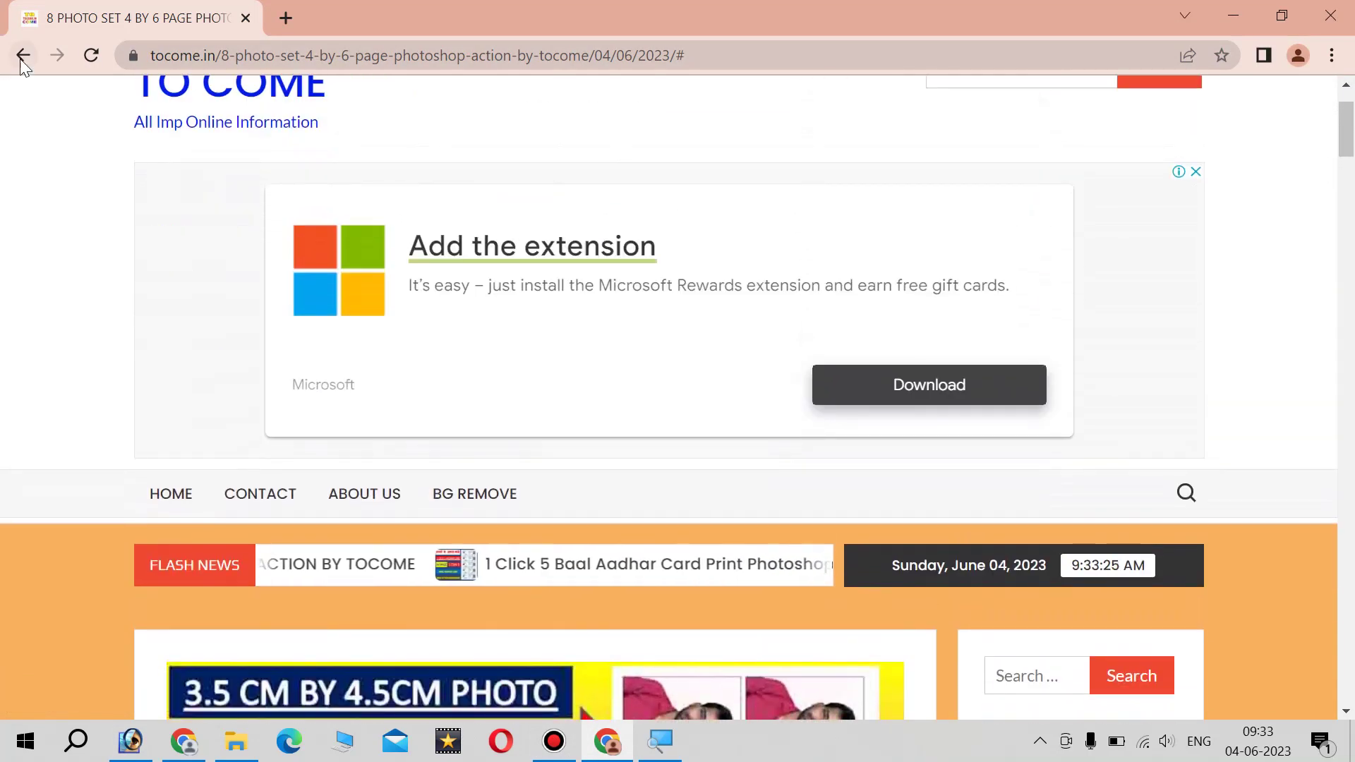
left_click(24, 55)
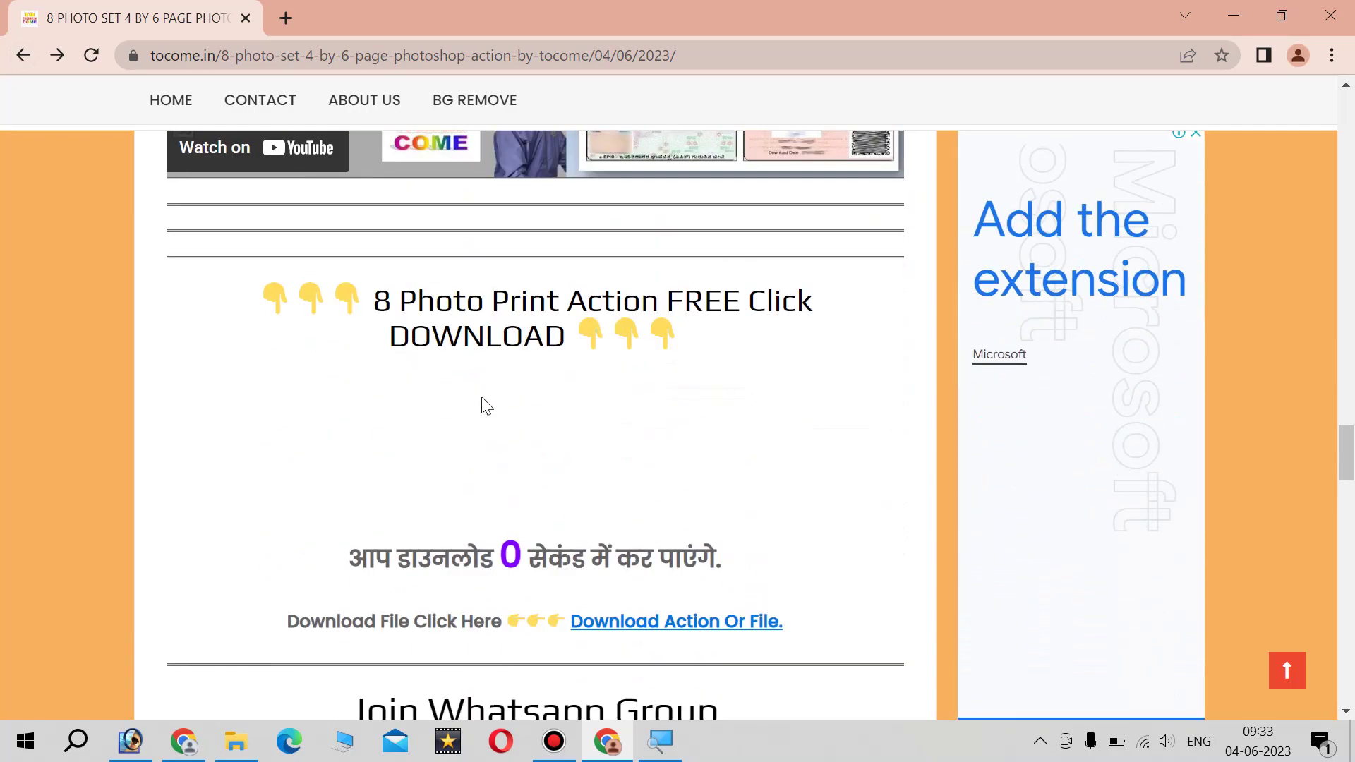
scroll(557, 453, "down", 3)
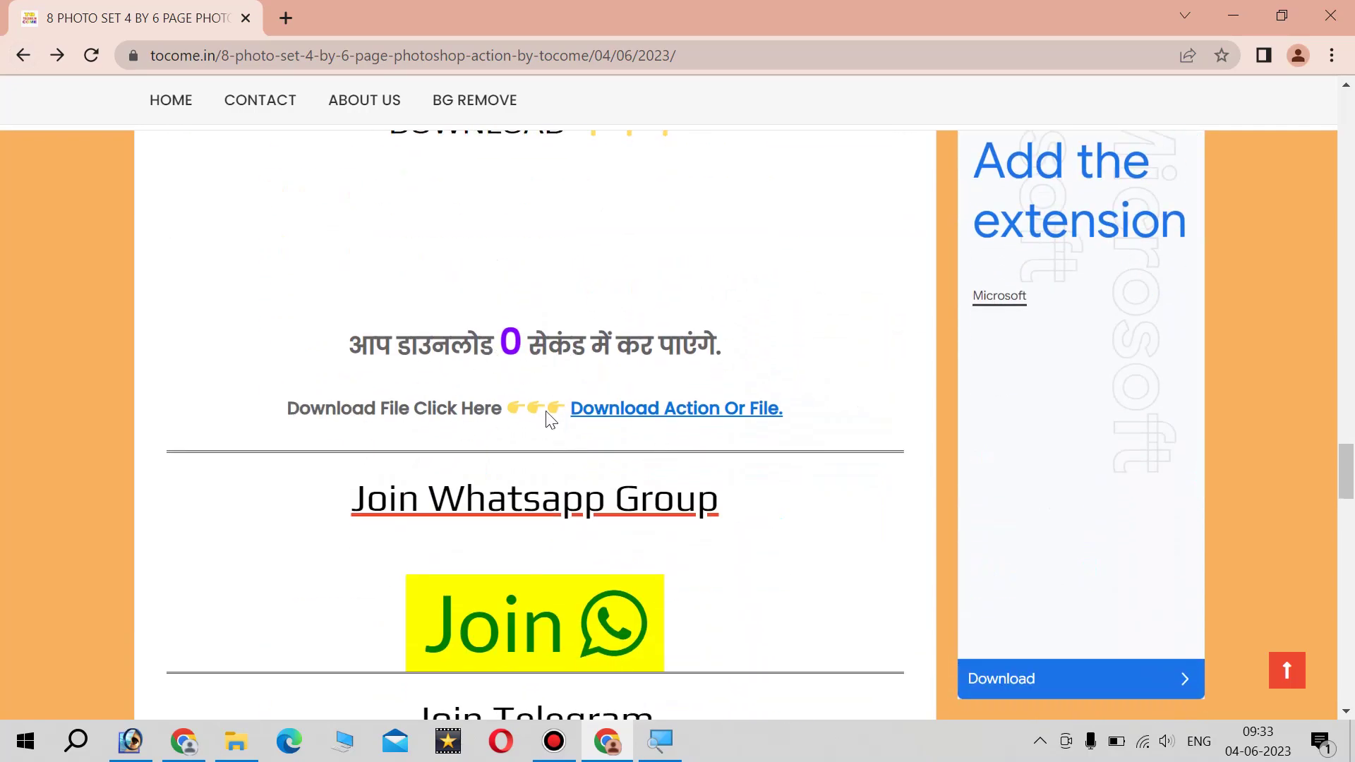
left_click(644, 416)
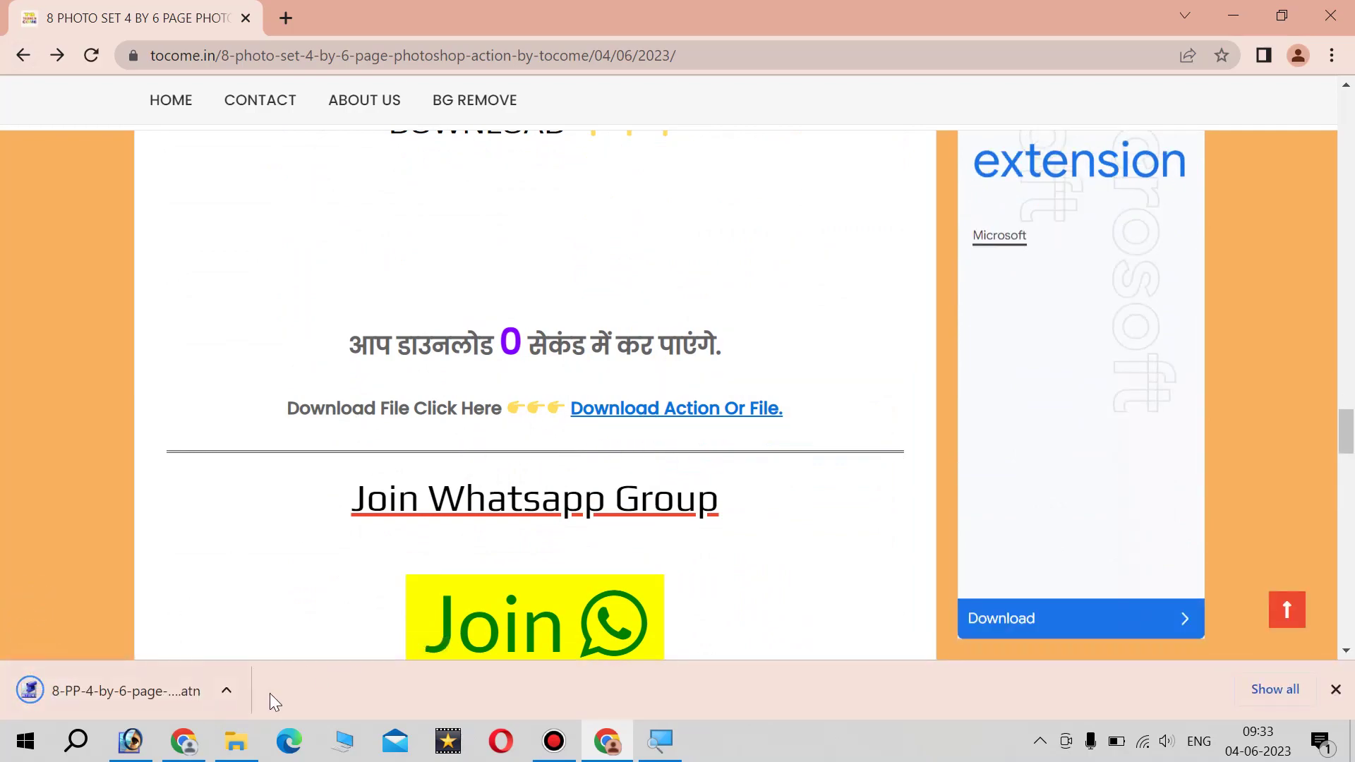
- Browse the Photo Action category listing and close the downloads bar
scroll(393, 236, "up", 10)
scroll(393, 236, "up", 10)
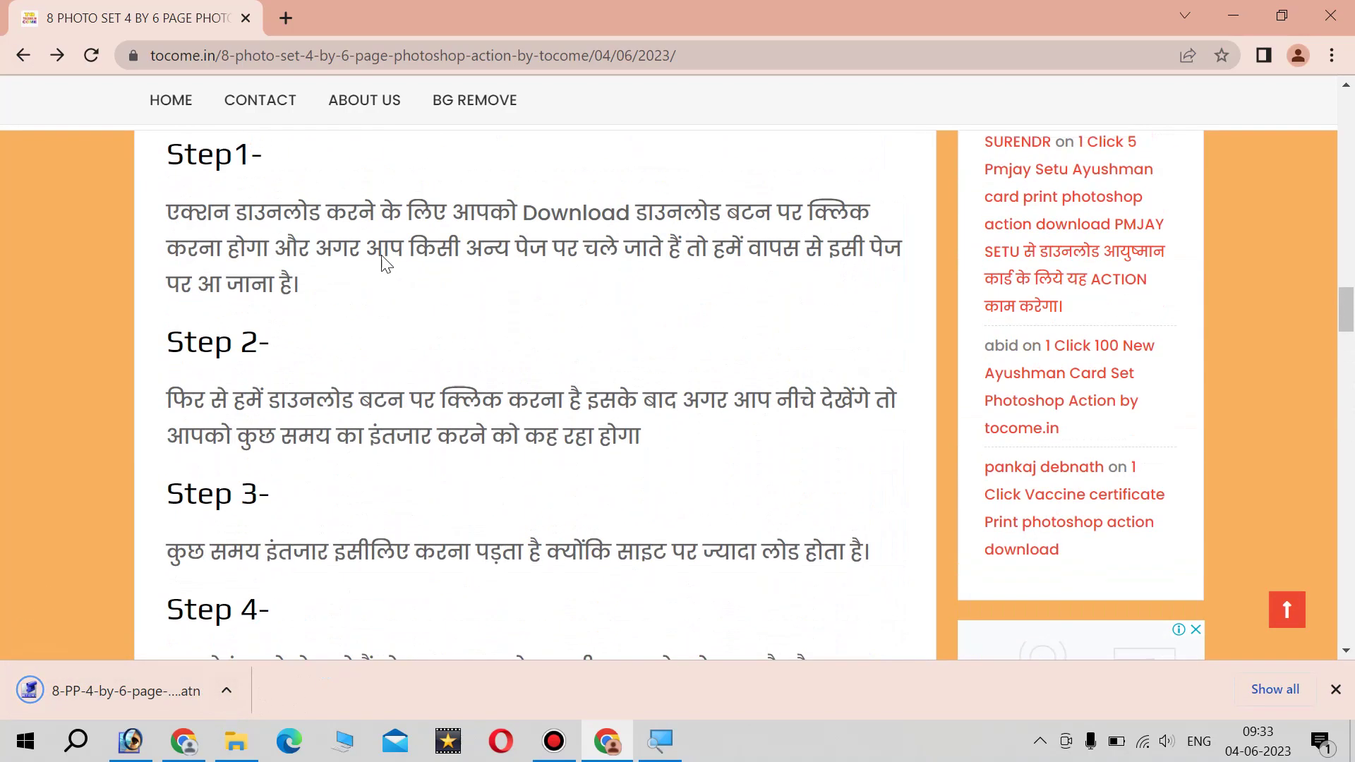
scroll(393, 235, "up", 5)
left_click(23, 55)
scroll(470, 445, "down", 4)
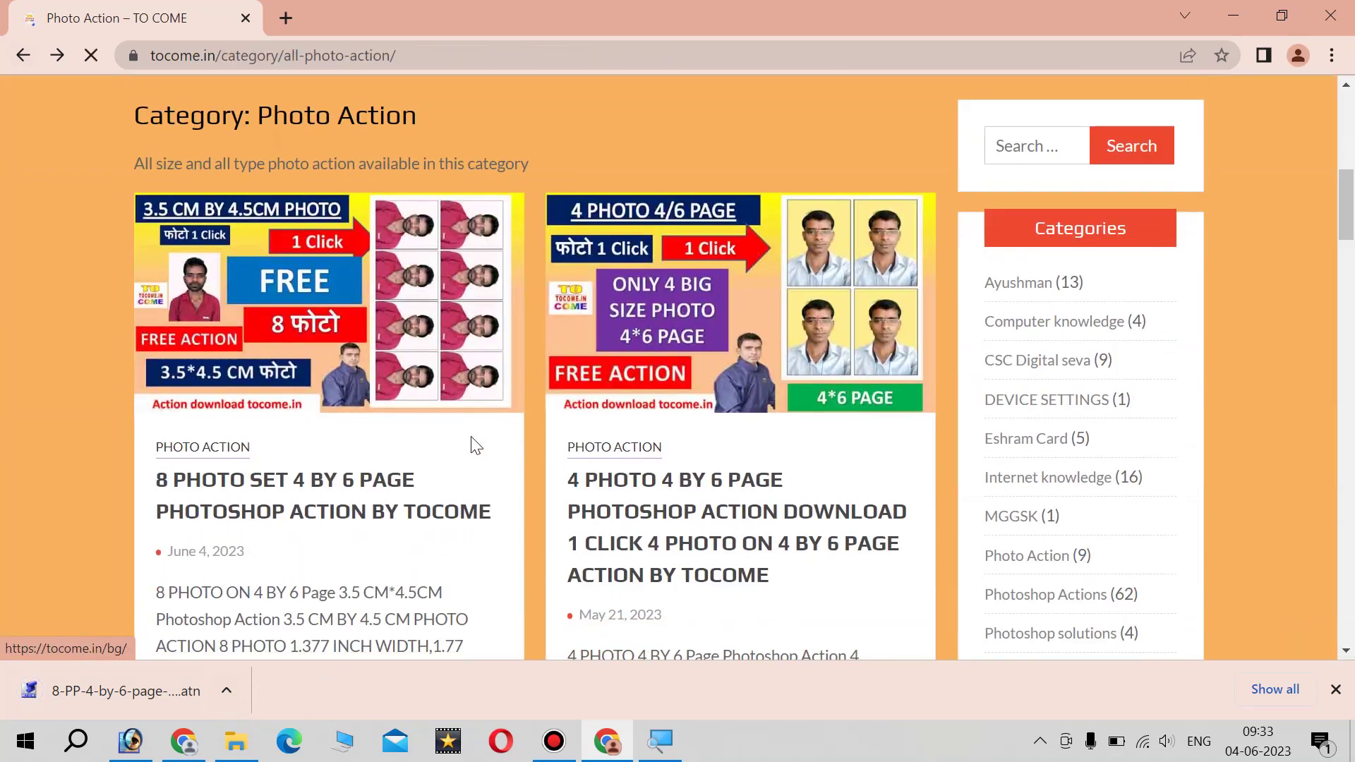
scroll(513, 374, "down", 5)
scroll(513, 374, "down", 5)
scroll(530, 381, "down", 5)
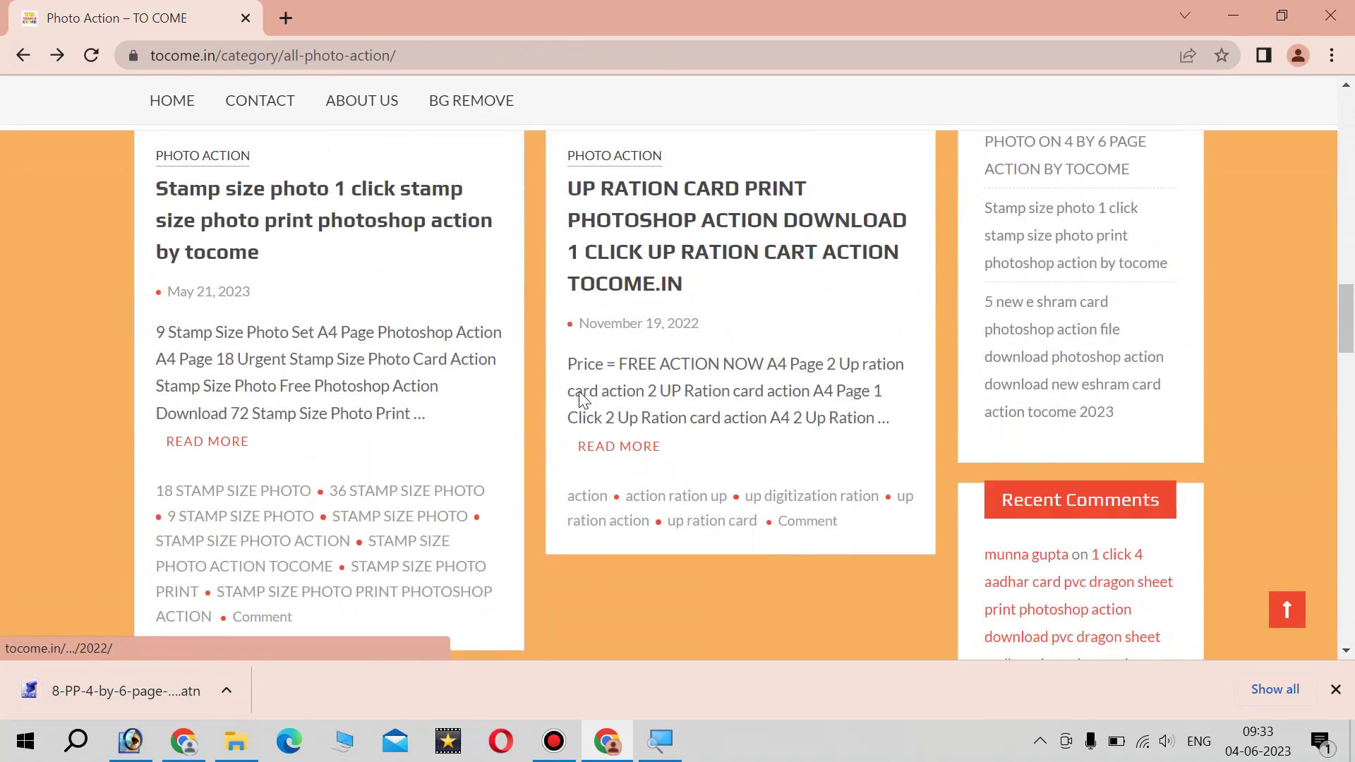
scroll(550, 388, "down", 5)
scroll(580, 399, "down", 5)
scroll(580, 398, "down", 5)
scroll(580, 398, "down", 4)
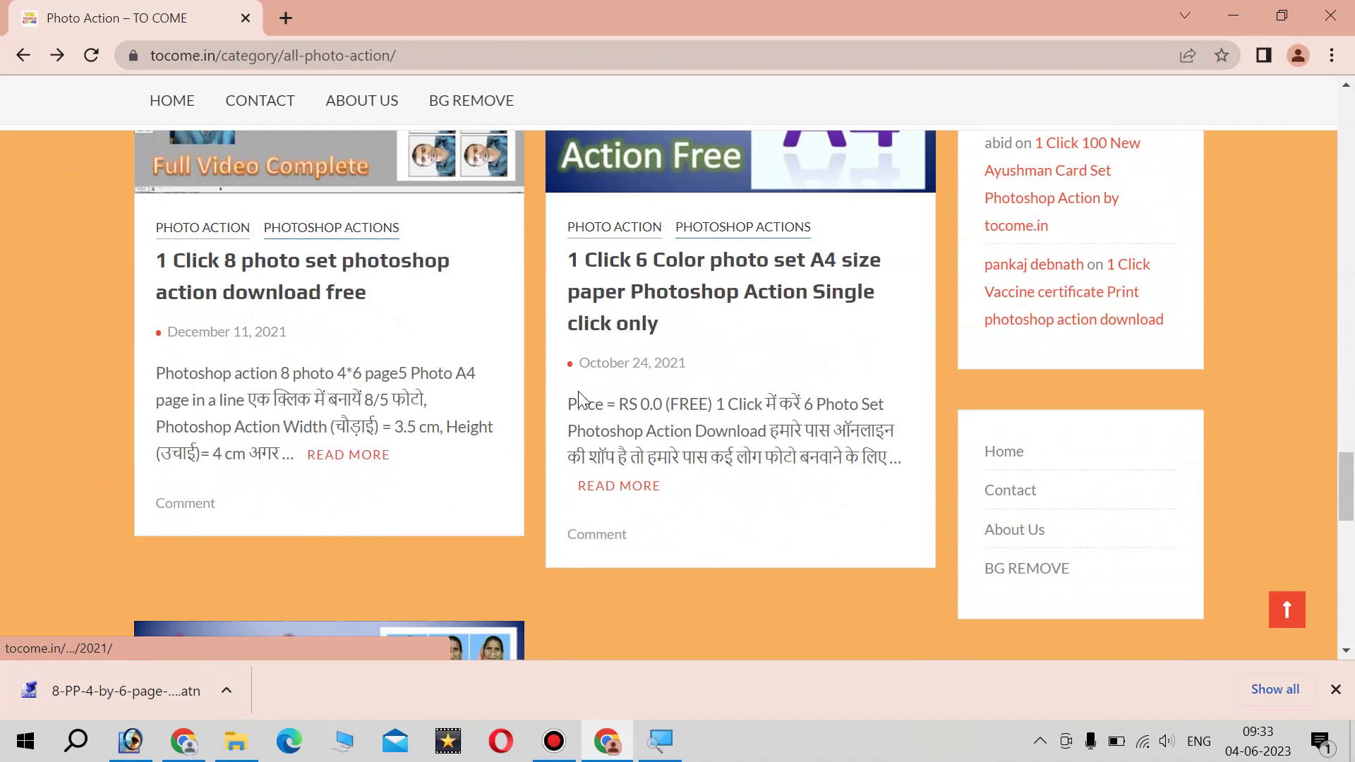
scroll(580, 399, "down", 5)
scroll(580, 399, "down", 5)
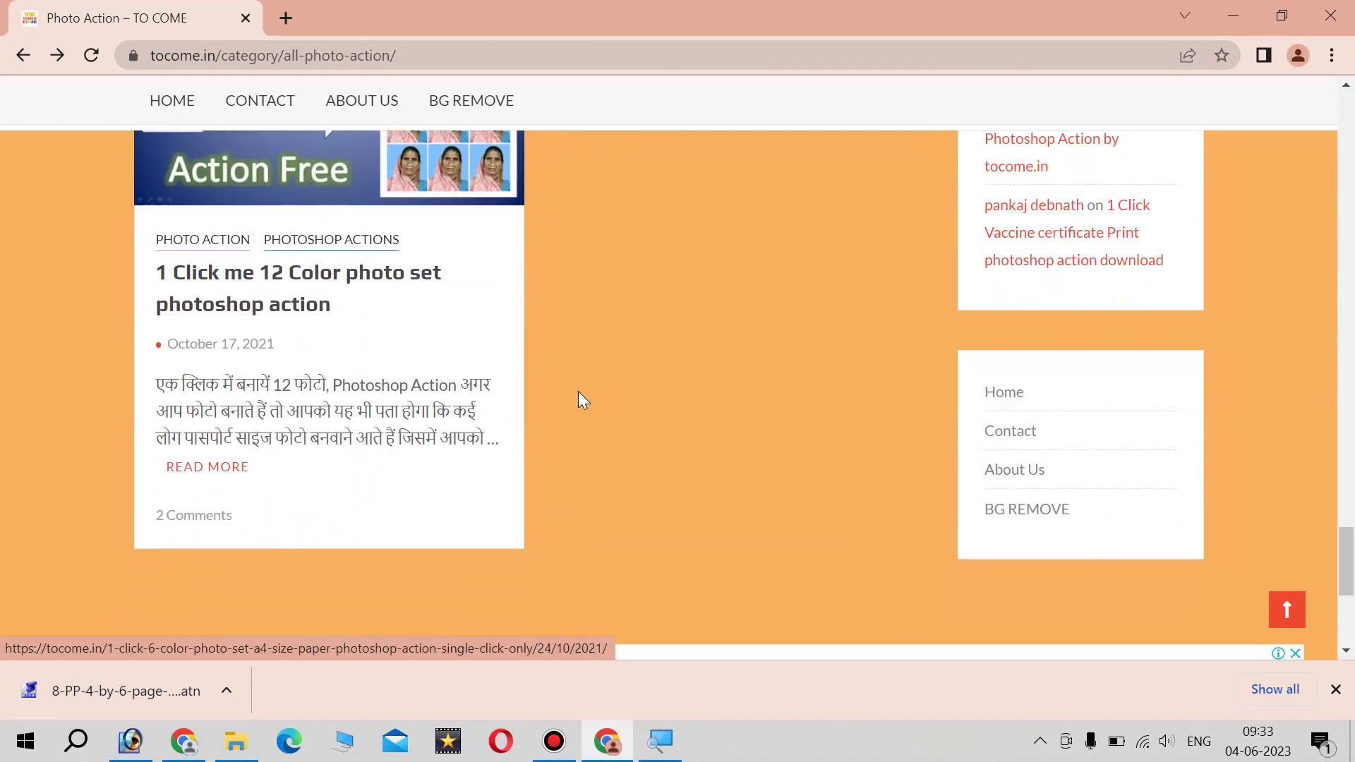
scroll(578, 402, "down", 5)
scroll(607, 423, "down", 2)
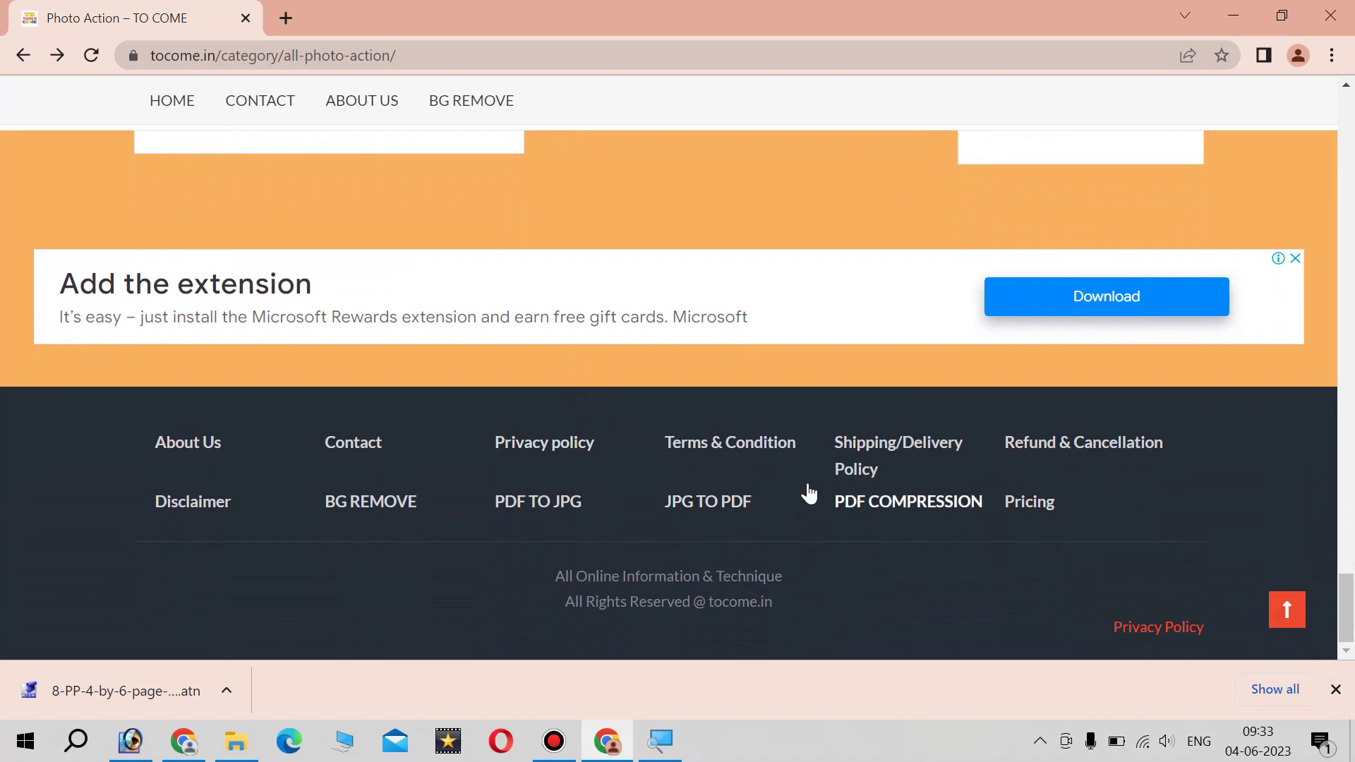
left_click(1336, 689)
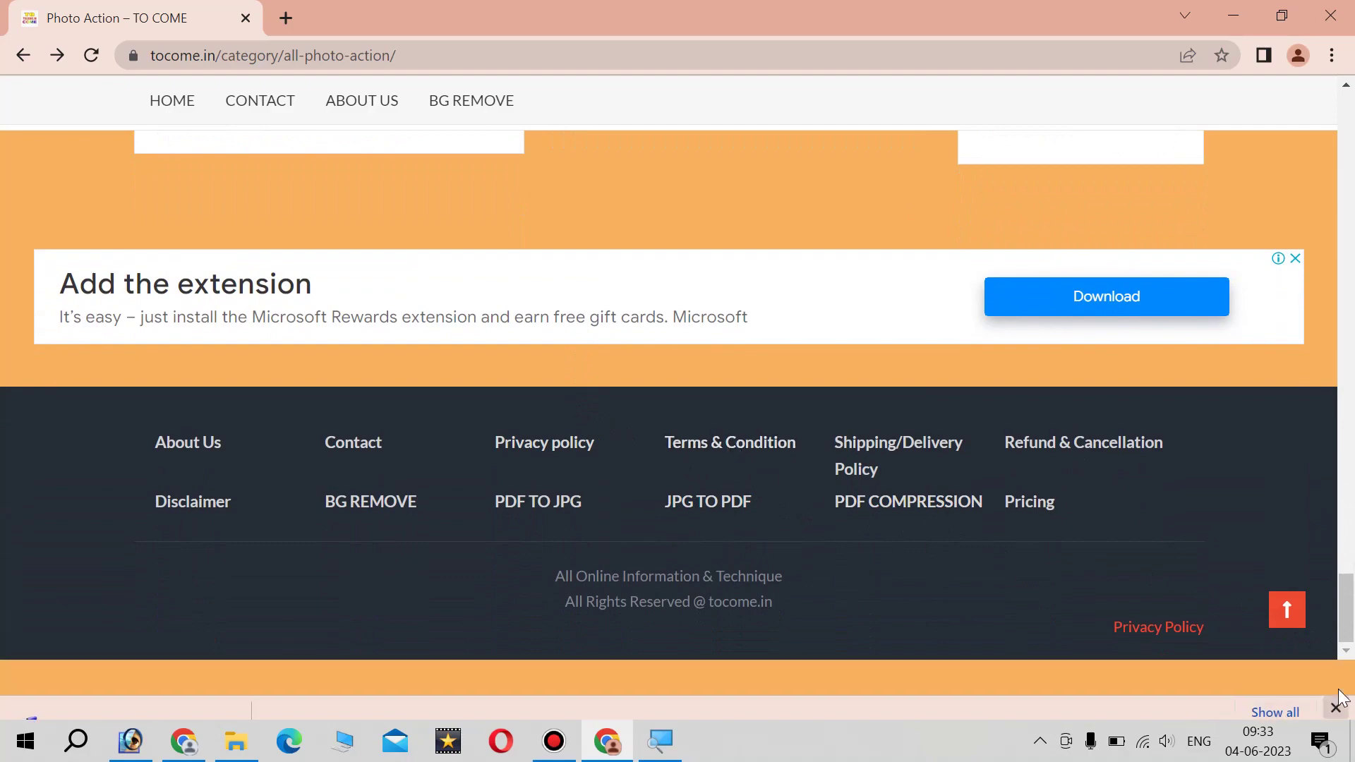
scroll(723, 487, "up", 1)
scroll(596, 452, "up", 4)
scroll(596, 460, "up", 5)
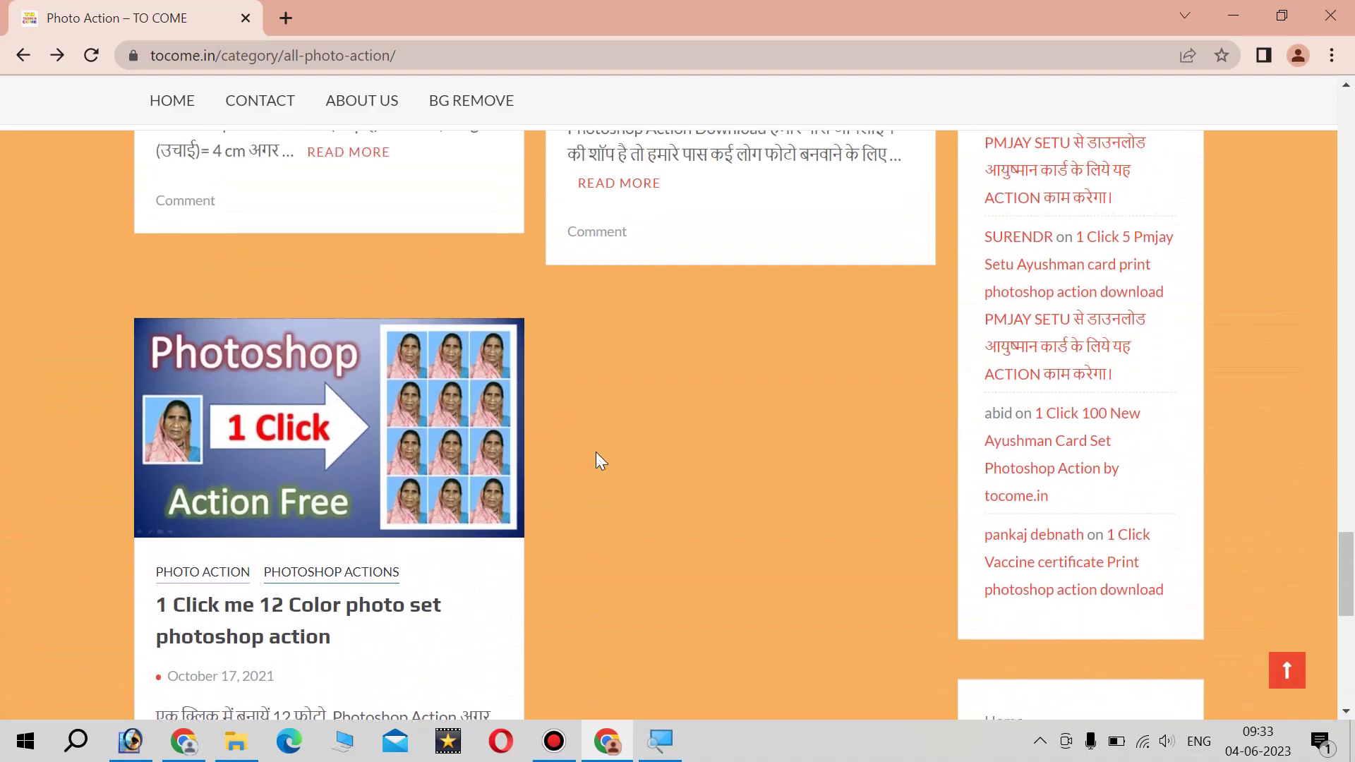
scroll(596, 460, "up", 5)
scroll(596, 460, "up", 5)
scroll(596, 460, "up", 5)
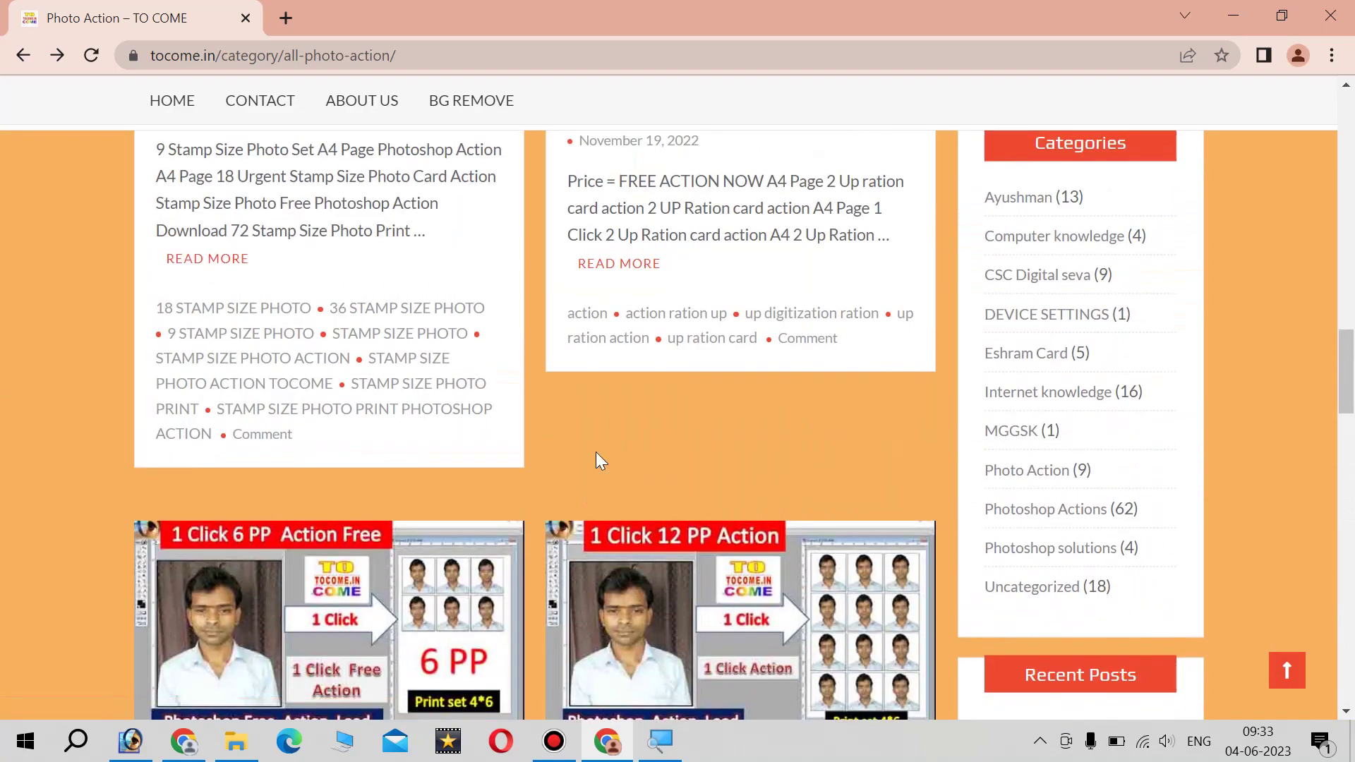